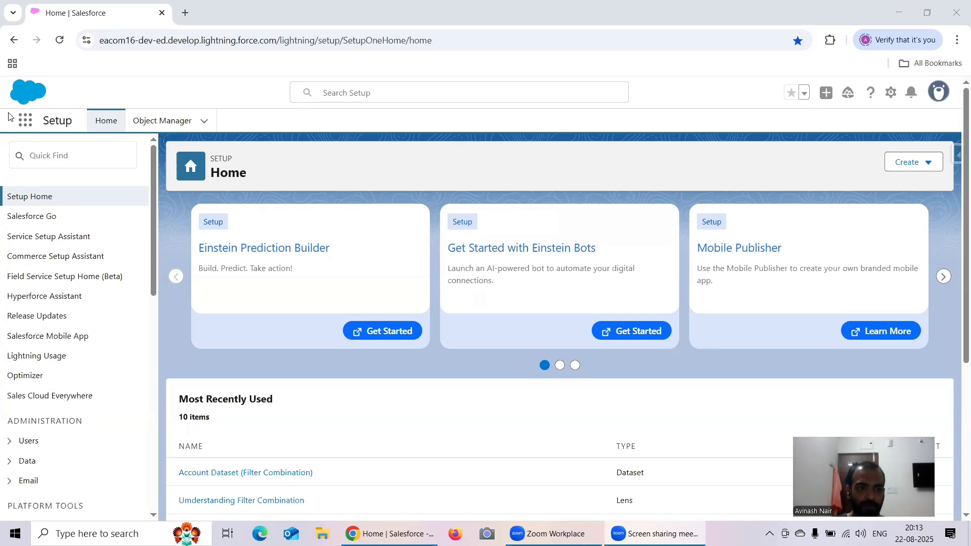
Step: Open the Dataflows & Recipes list in the dataflow manager, reached through Analytics Studio's Data Manager
click(24, 120)
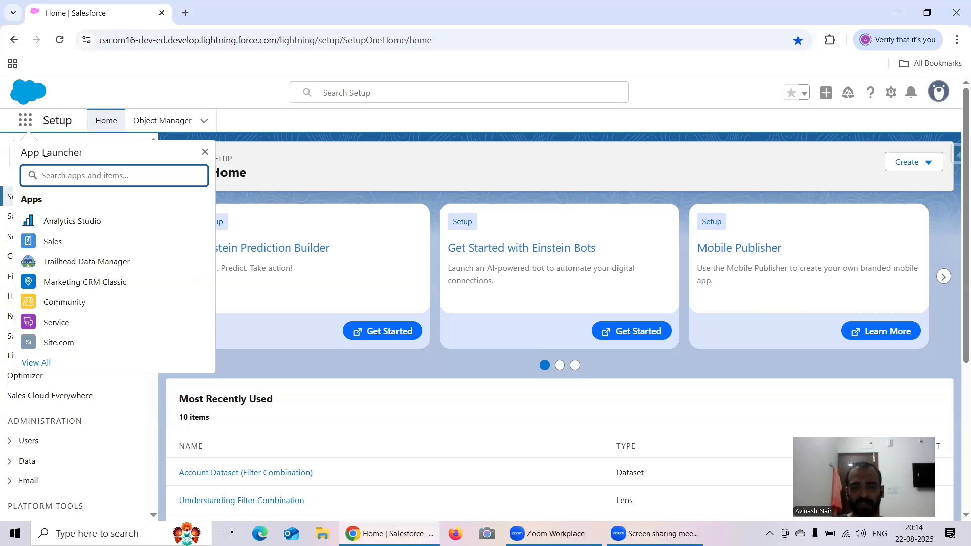
click(78, 222)
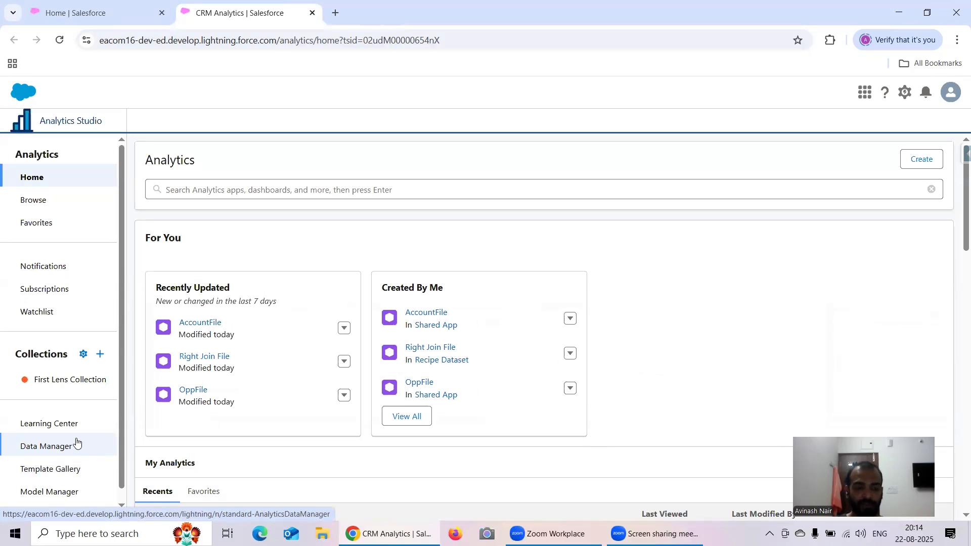
click(76, 445)
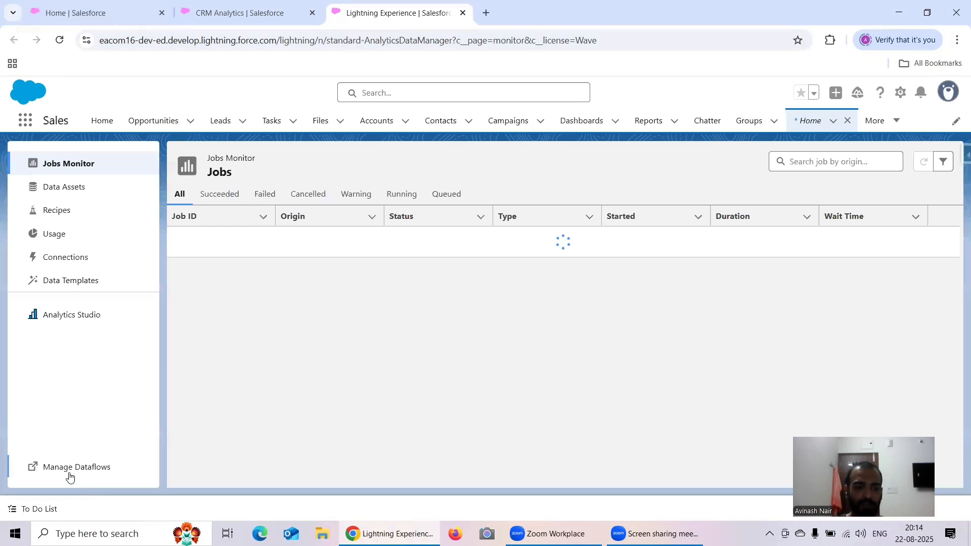
click(71, 468)
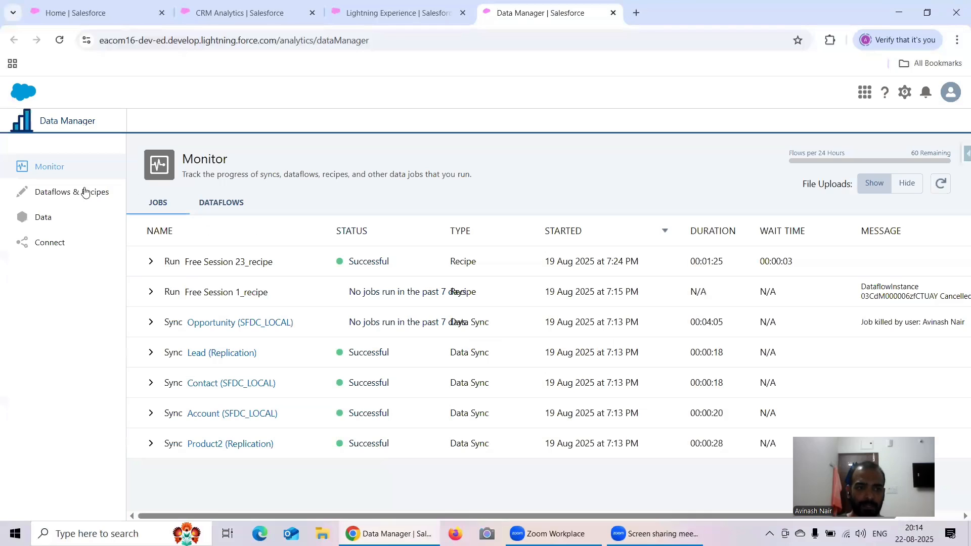
click(82, 191)
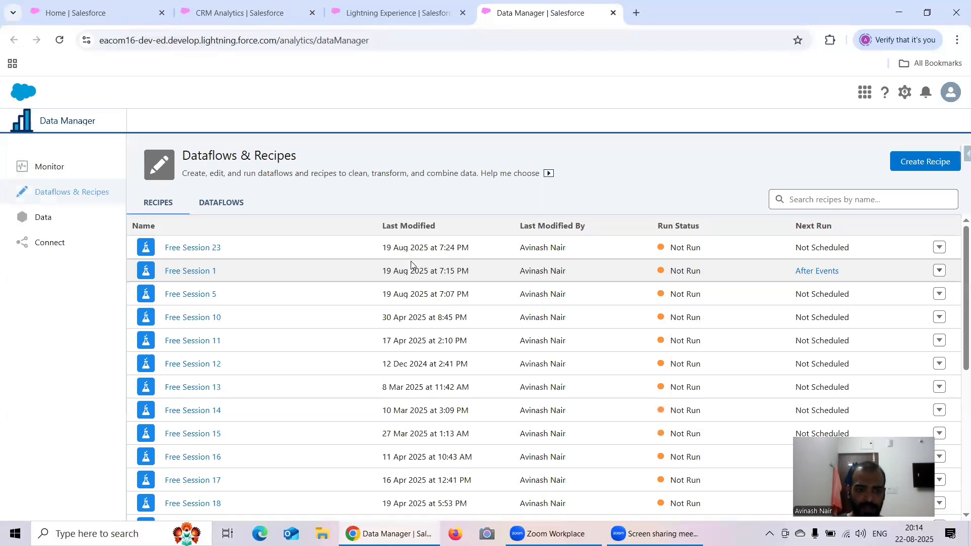
Step: Find the recipe Free Session 23, inspect its Account Dataset output node, and close the recipe
click(864, 192)
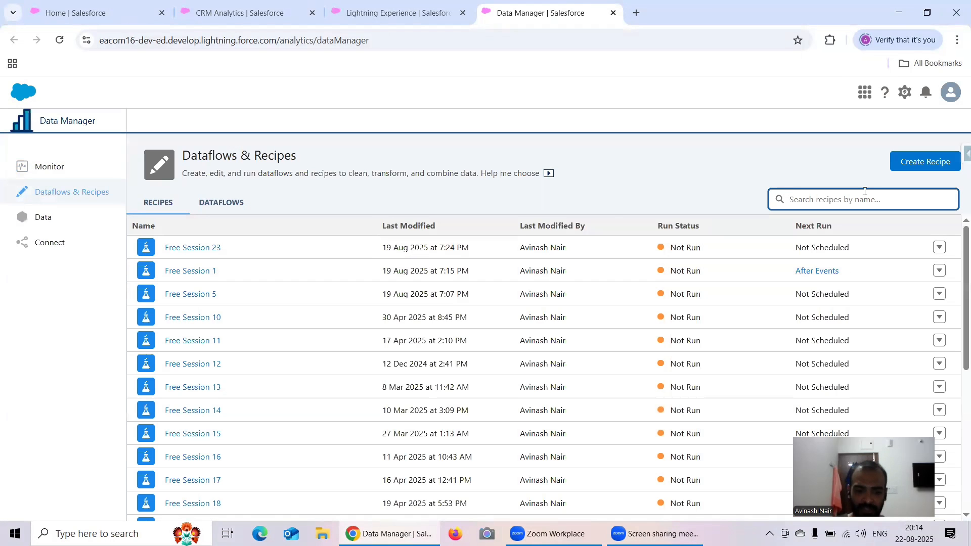
text(Free Session 23)
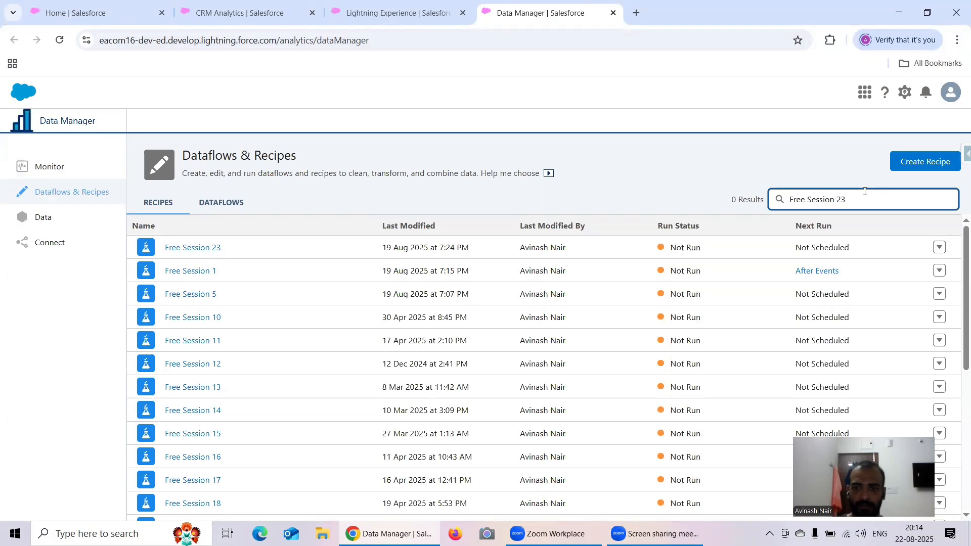
key(Return)
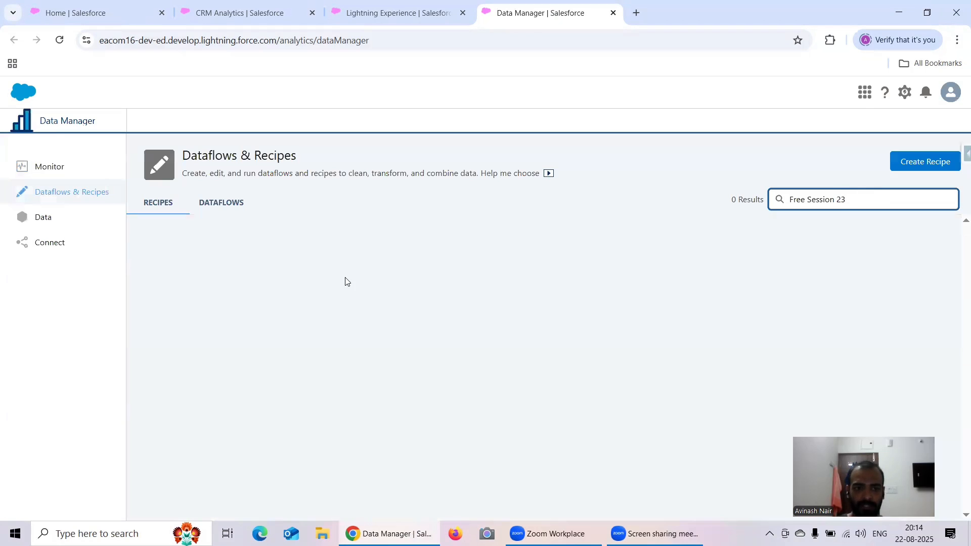
click(217, 248)
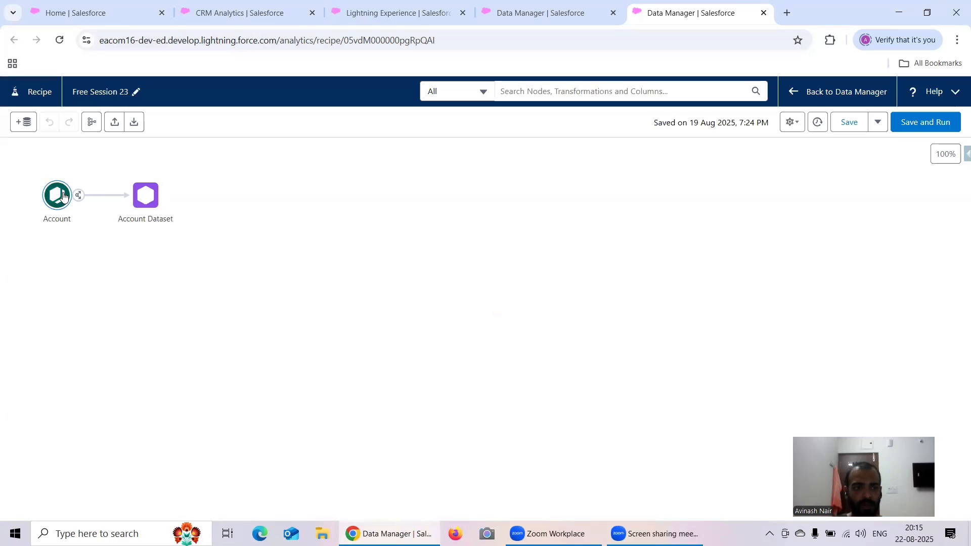
click(141, 202)
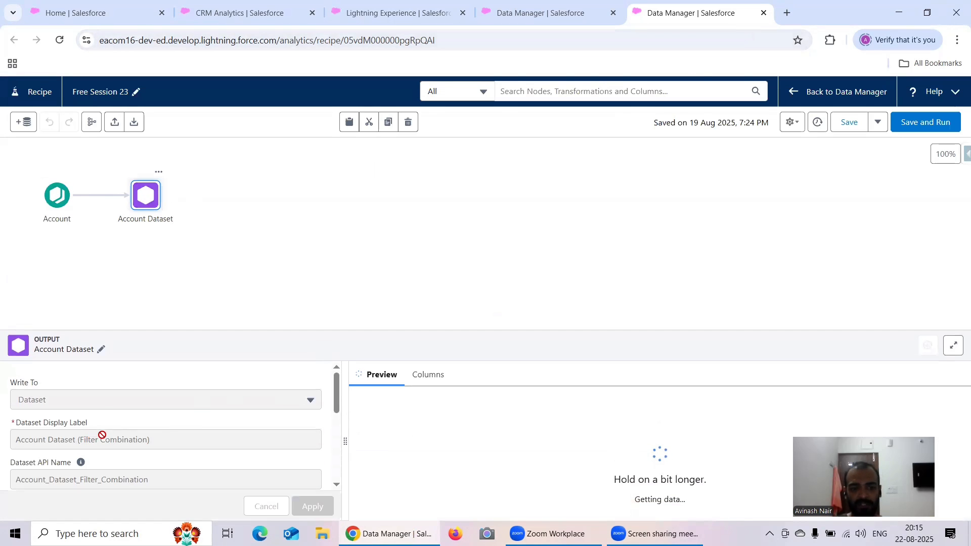
click(763, 12)
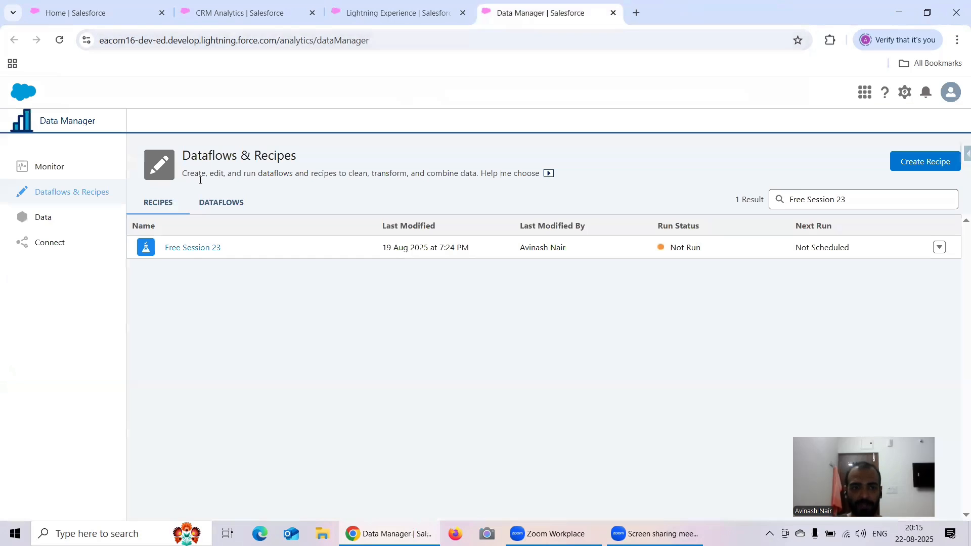
Step: Create a new recipe and limit its input data choices to Salesforce Objects only
click(913, 161)
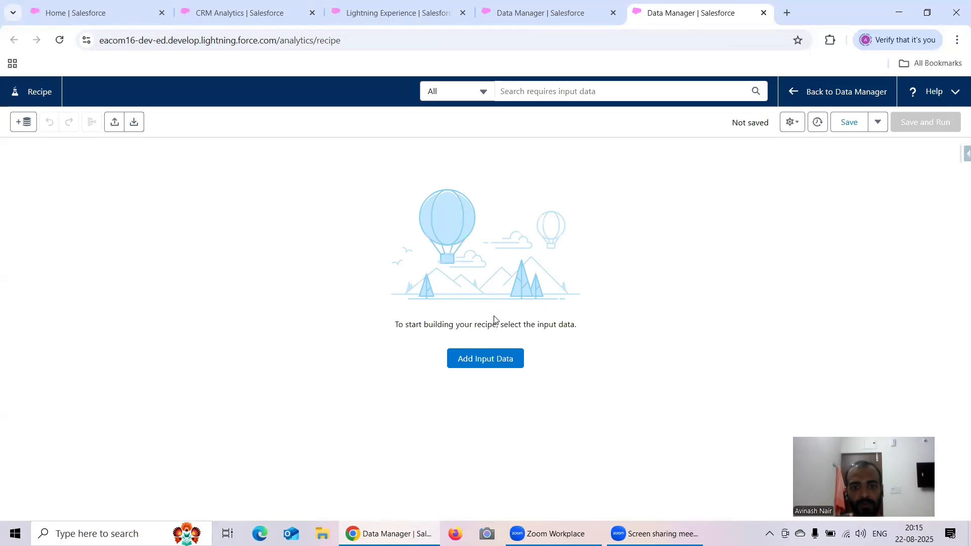
click(485, 364)
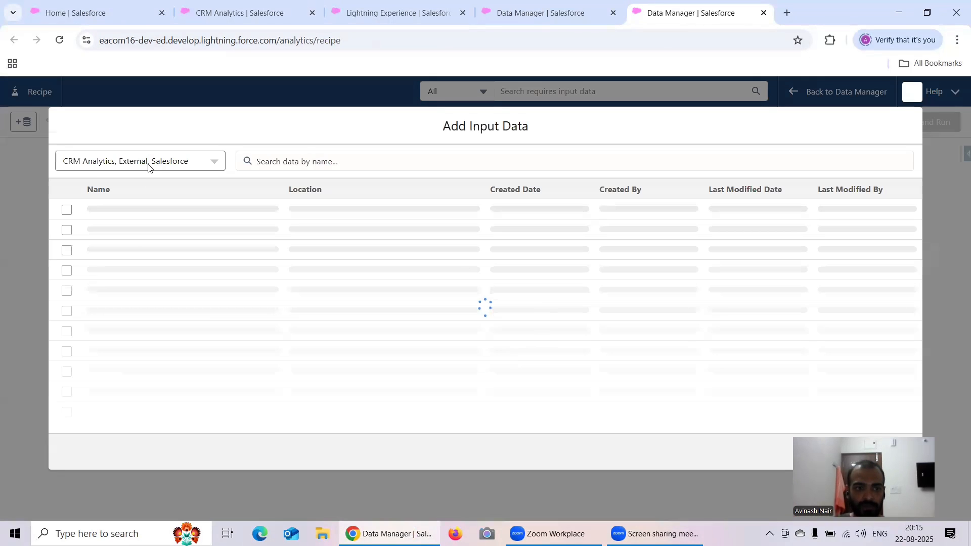
click(164, 161)
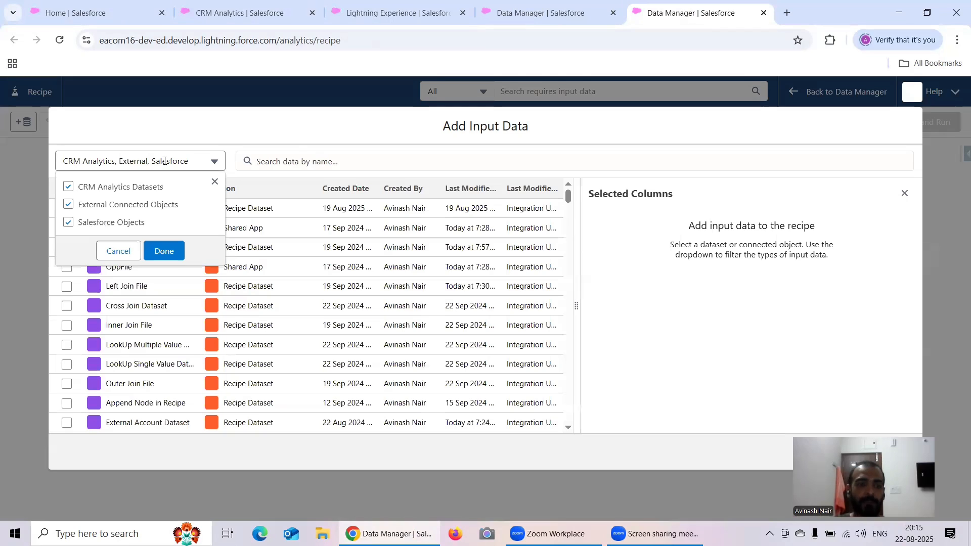
click(112, 187)
click(119, 205)
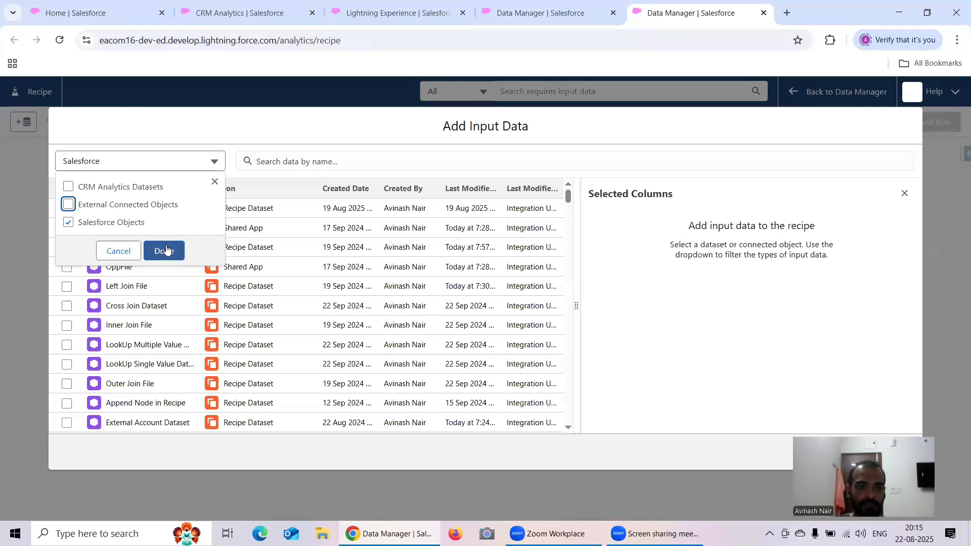
click(163, 250)
Step: Select the Lead, Case, Contact, User, Opportunity and Account objects as input data for the recipe
click(272, 163)
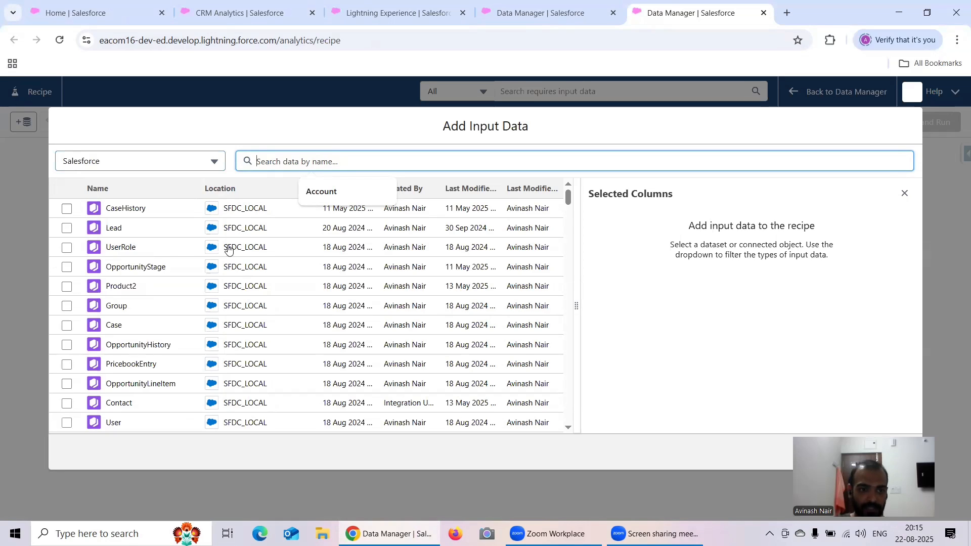
click(68, 229)
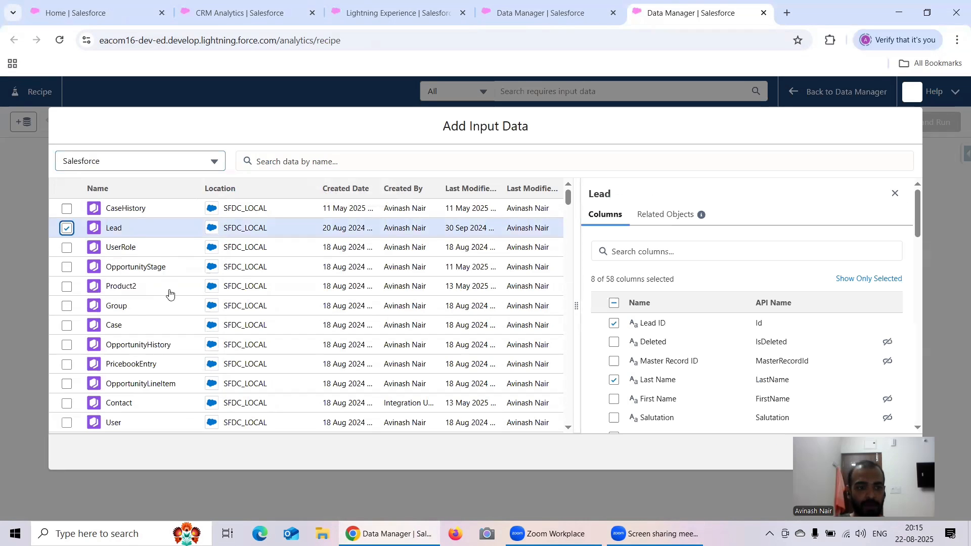
click(67, 327)
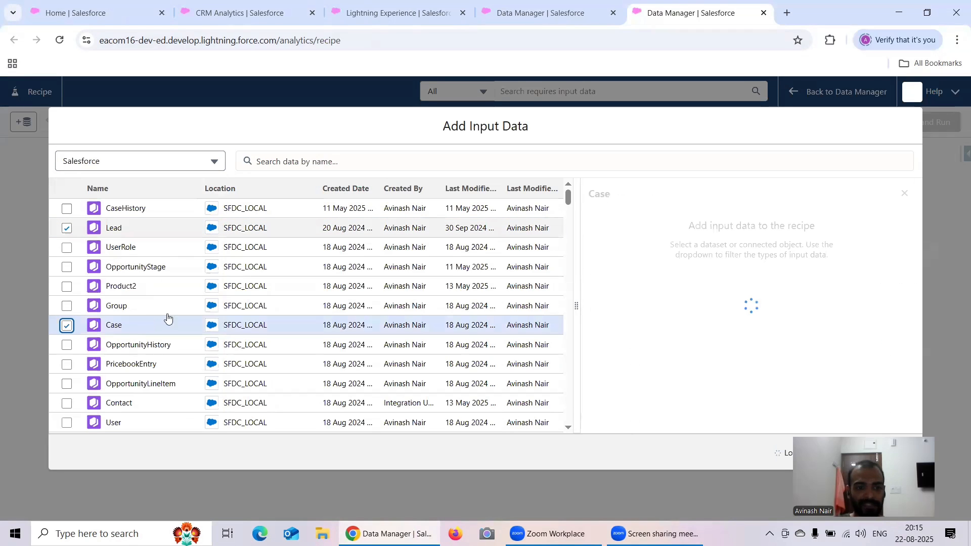
scroll(225, 316, down, 1)
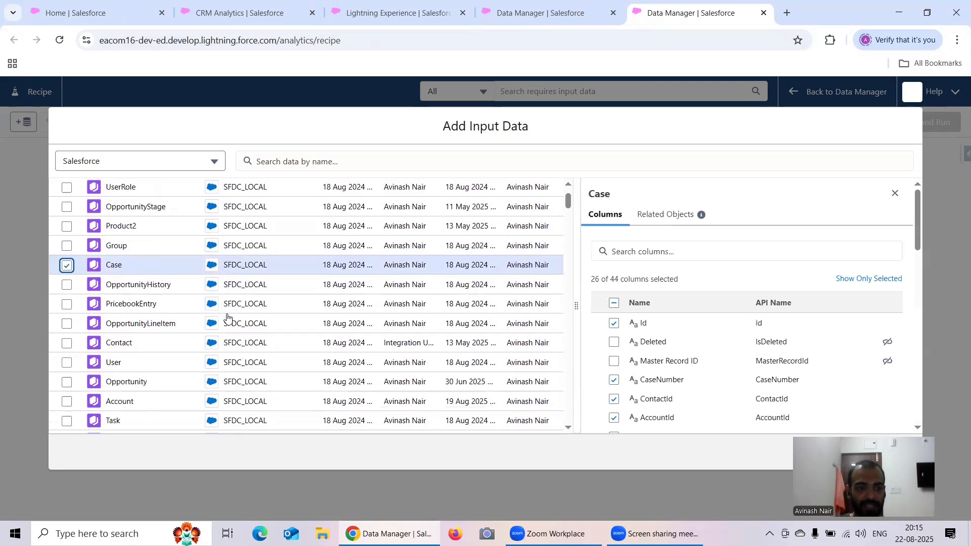
click(67, 341)
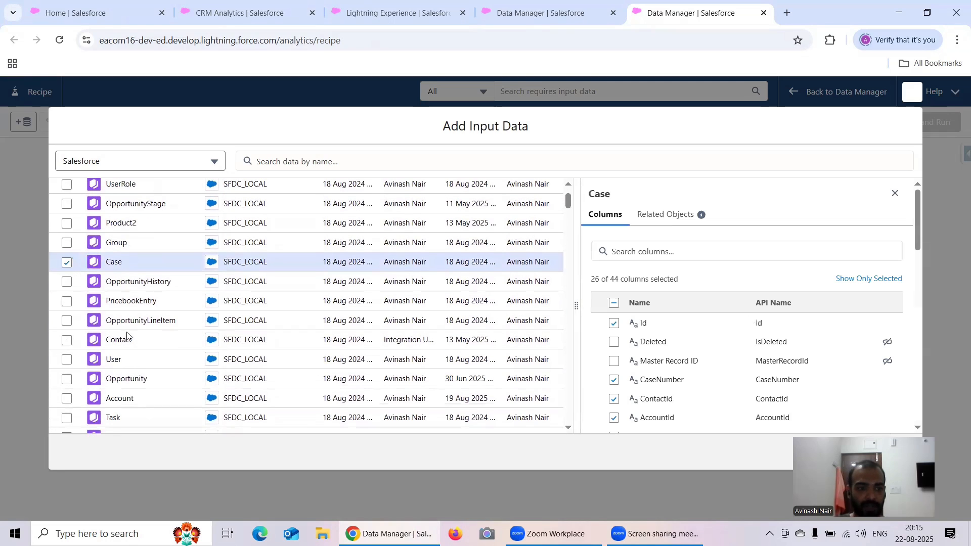
scroll(178, 326, down, 1)
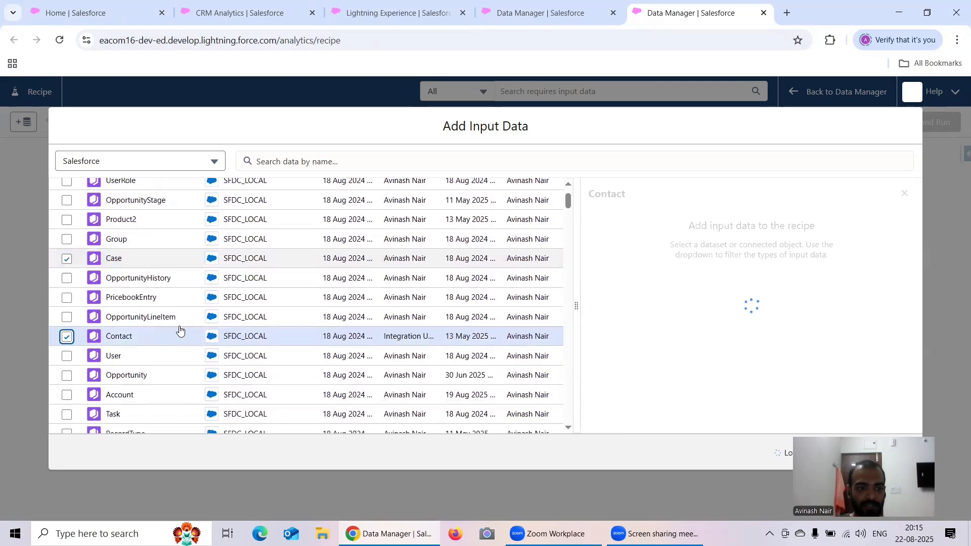
click(168, 327)
click(67, 318)
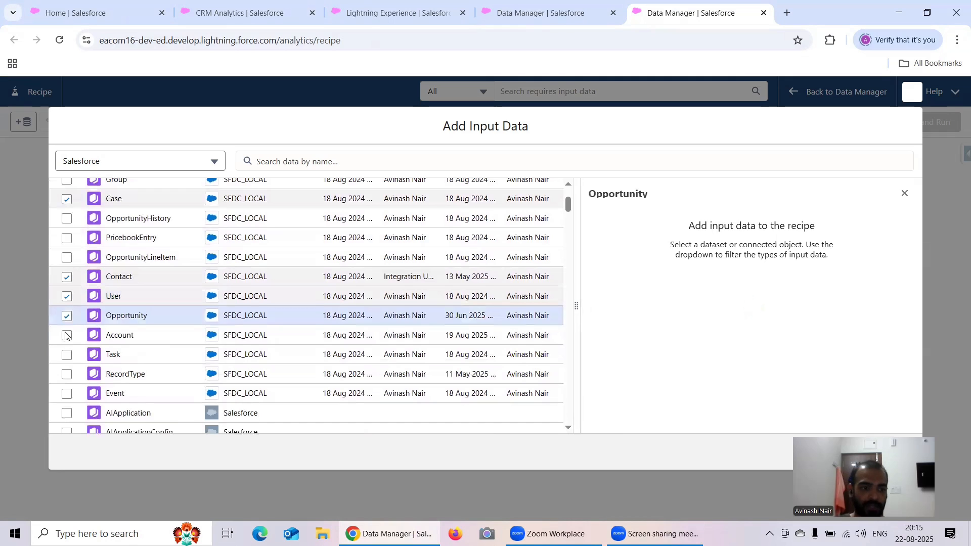
click(67, 335)
Step: Look through the rest of the object list and add Product2 to the selected input objects
scroll(250, 344, down, 3)
scroll(264, 341, down, 6)
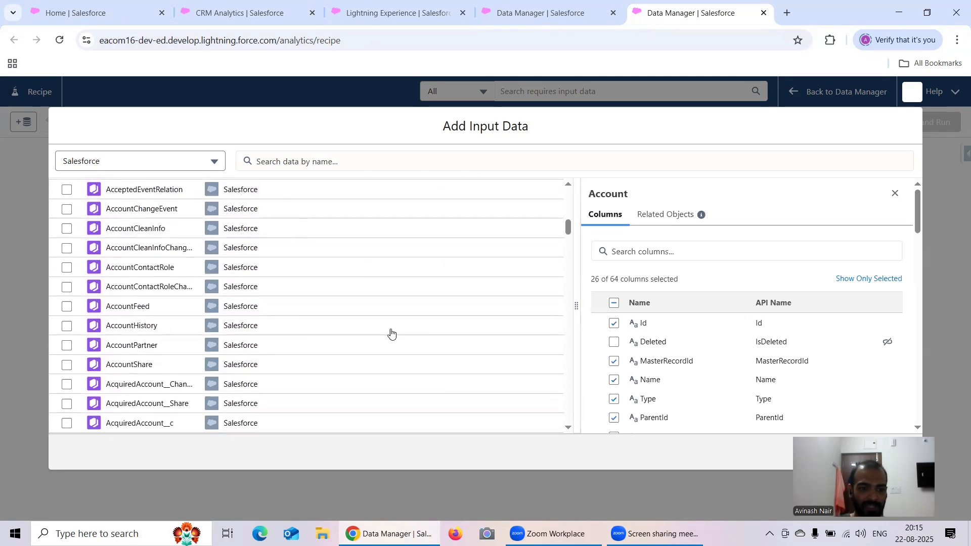
drag(568, 242, 572, 159)
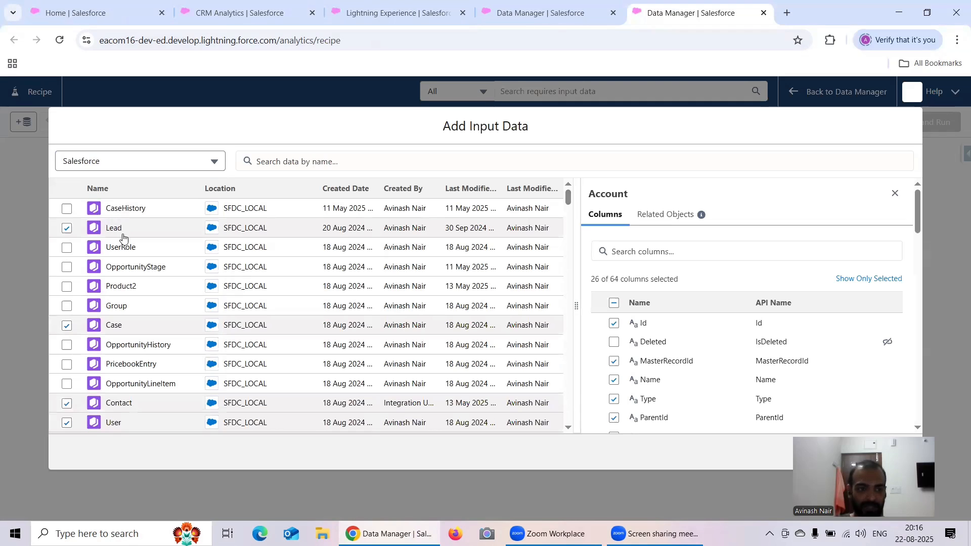
click(67, 287)
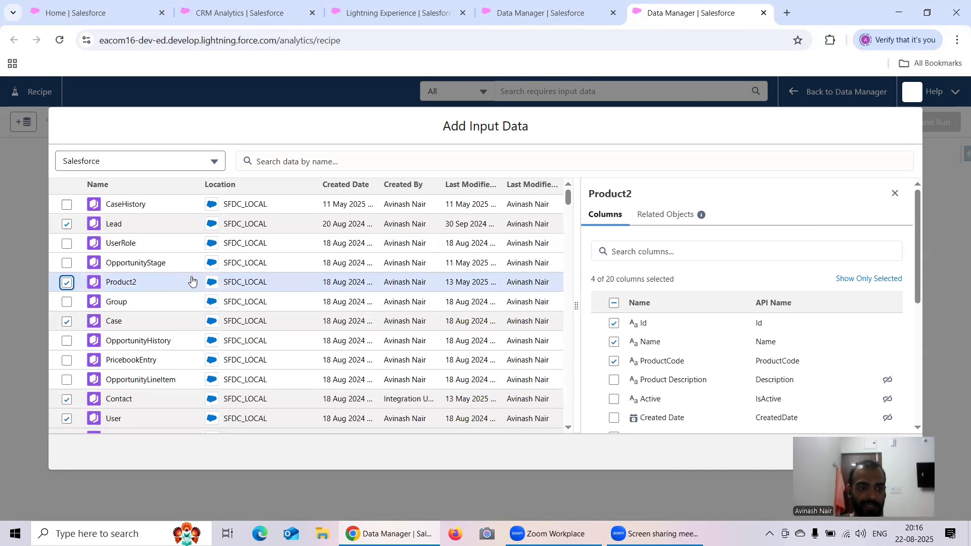
scroll(192, 281, down, 5)
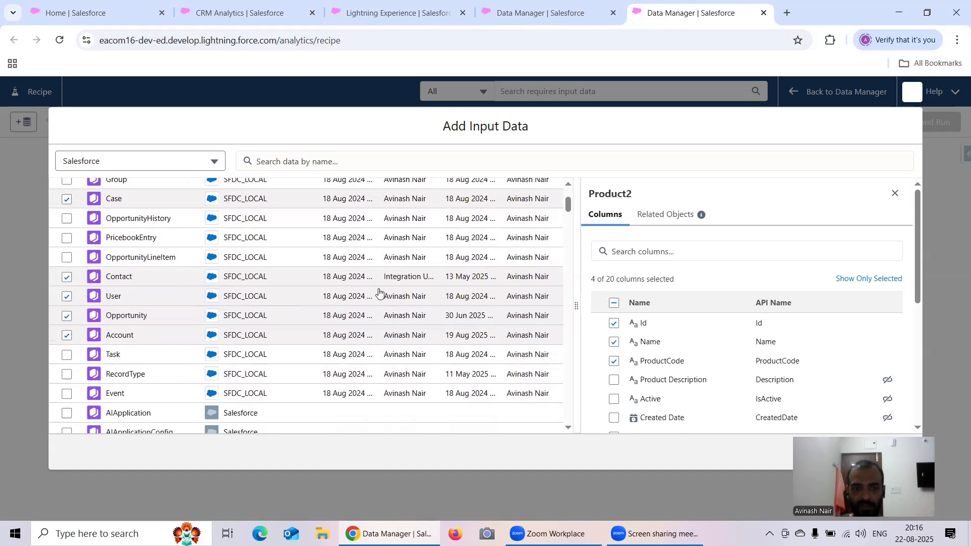
scroll(107, 230, up, 5)
Step: Deselect all columns of the Lead object and show its full column list again
click(107, 230)
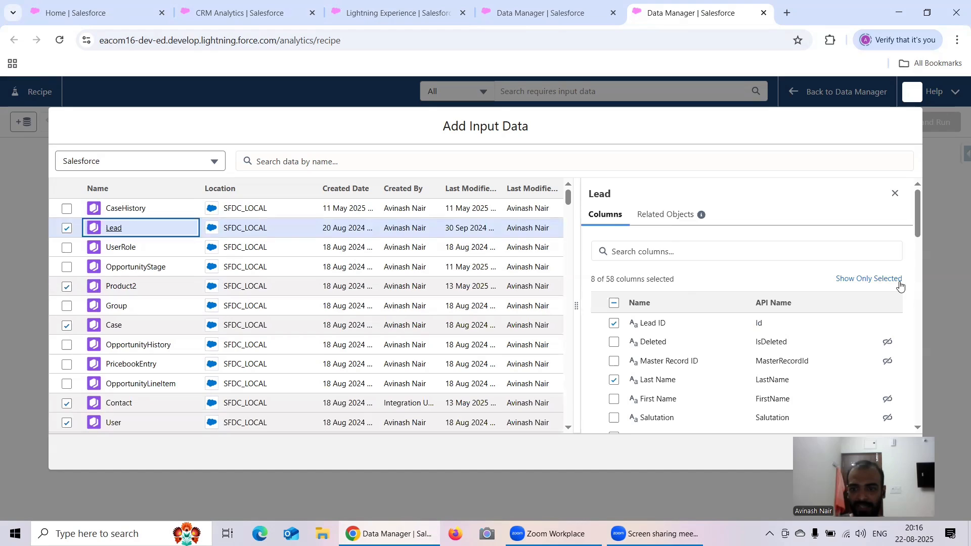
click(874, 278)
click(614, 303)
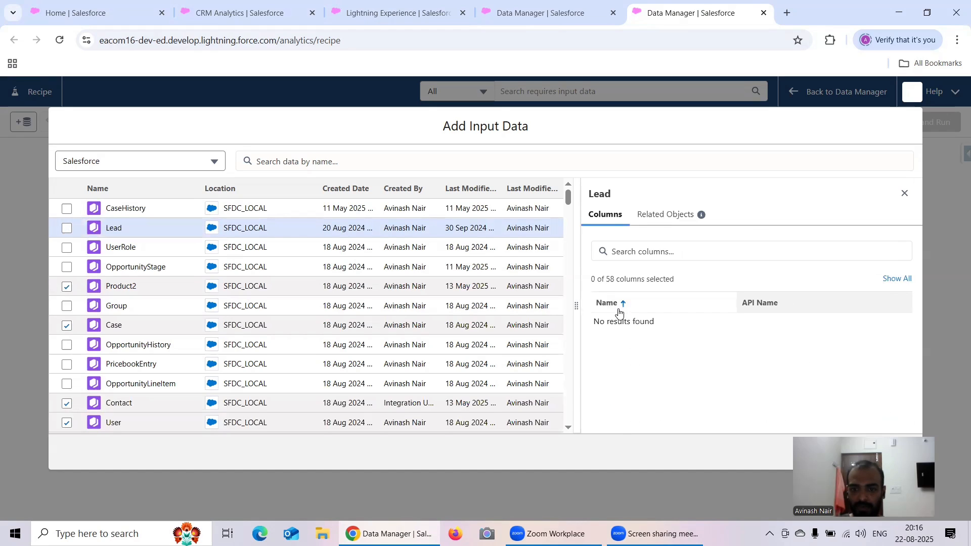
click(879, 287)
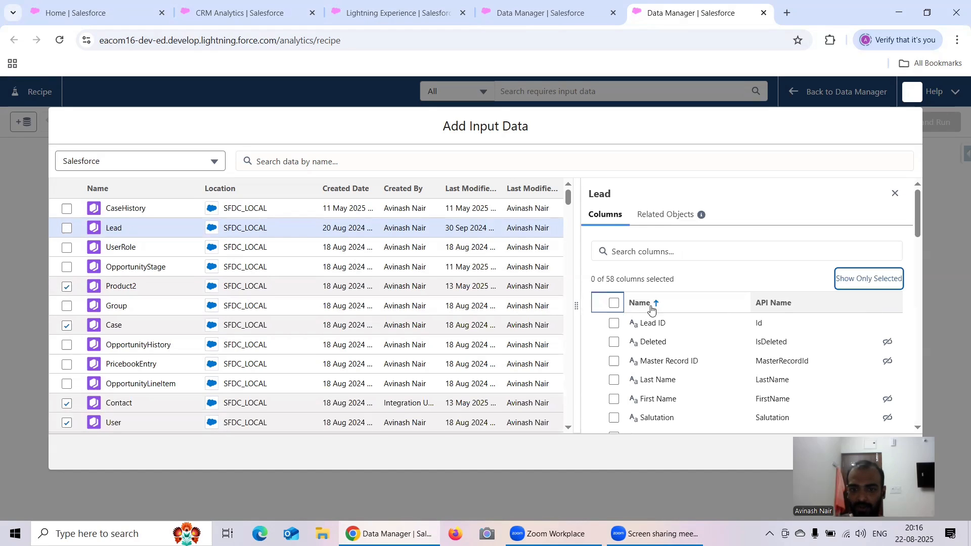
Step: Include the Lead ID and Full Name columns for the Lead object, filtering the columns by "Name" to find the latter
click(614, 323)
scroll(656, 372, down, 1)
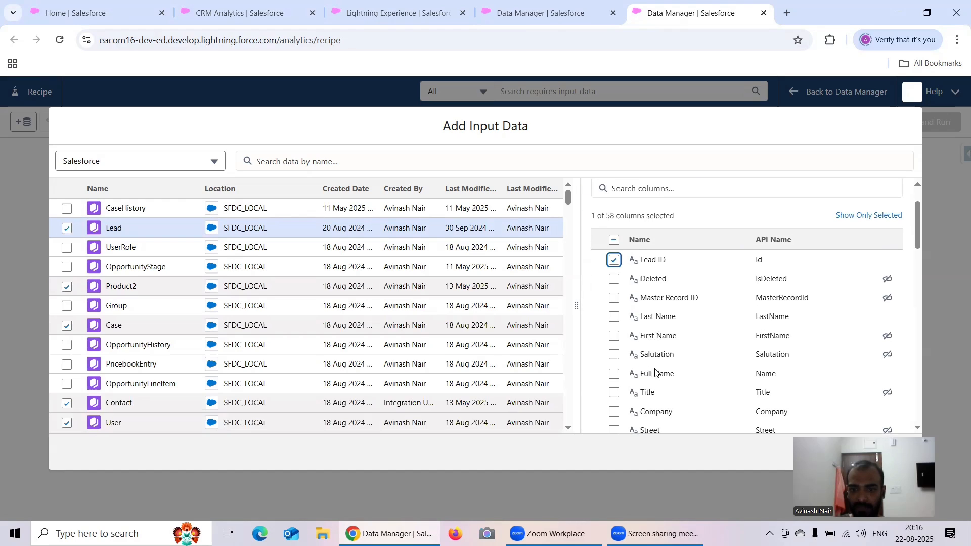
scroll(666, 334, down, 1)
scroll(666, 332, up, 2)
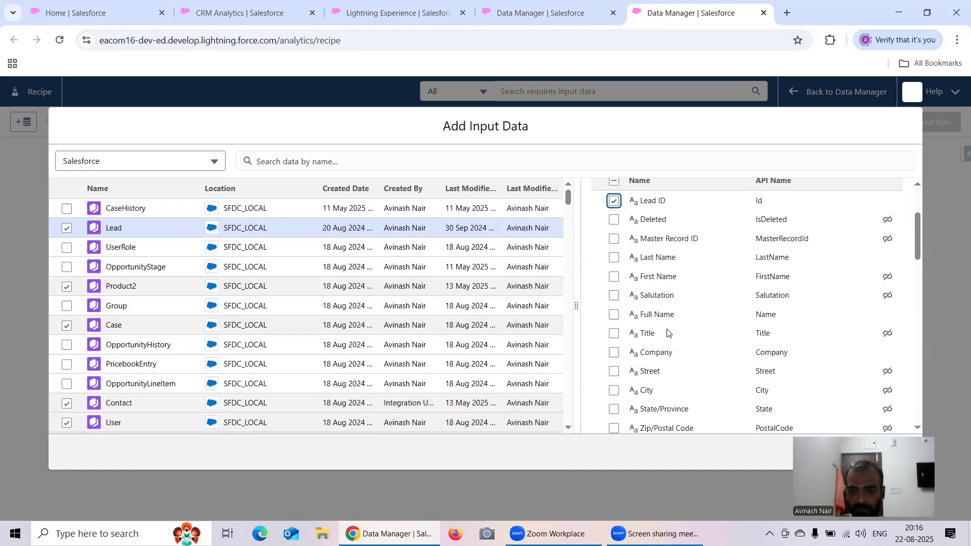
scroll(667, 333, down, 1)
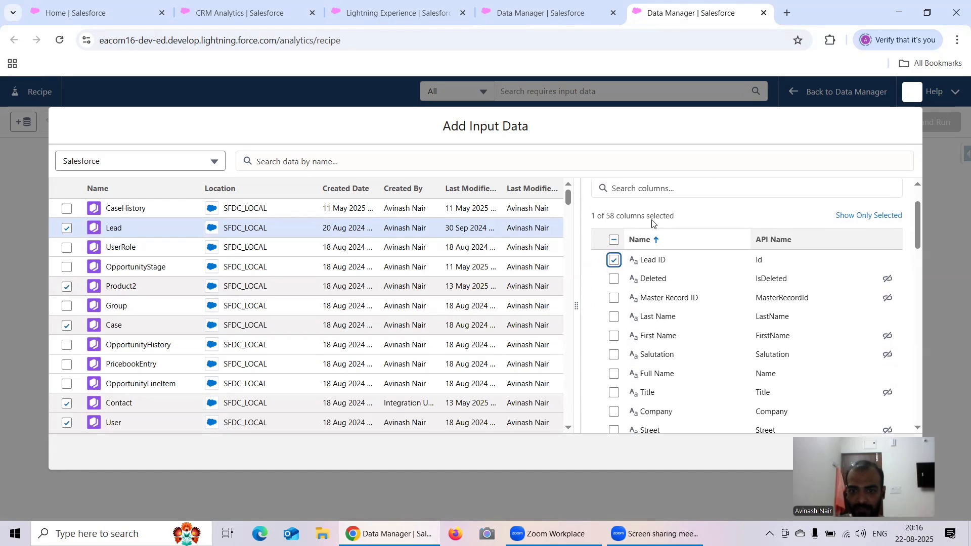
click(651, 191)
text(Name)
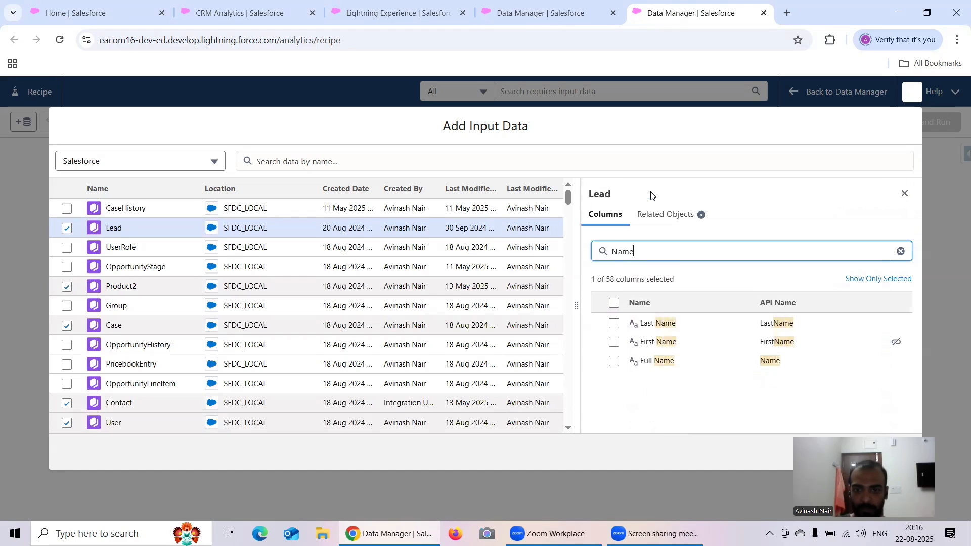
click(614, 361)
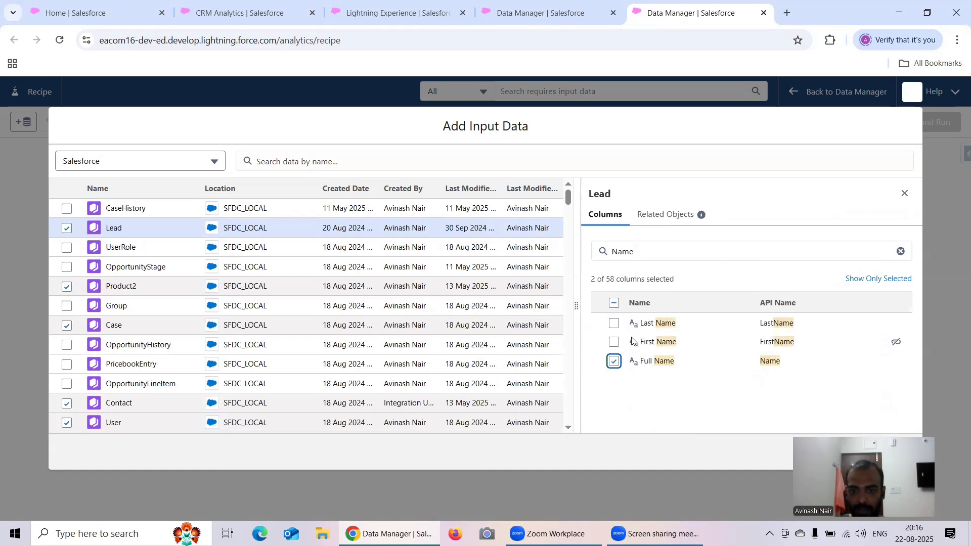
click(900, 252)
scroll(713, 335, down, 2)
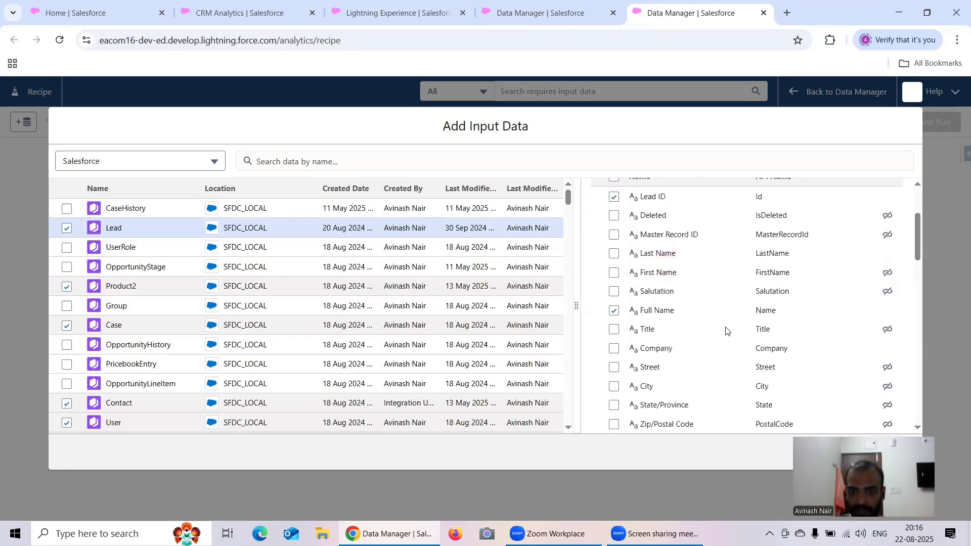
Step: Include the Country, Lead Source, Status and Industry columns for the Lead object
scroll(726, 331, down, 1)
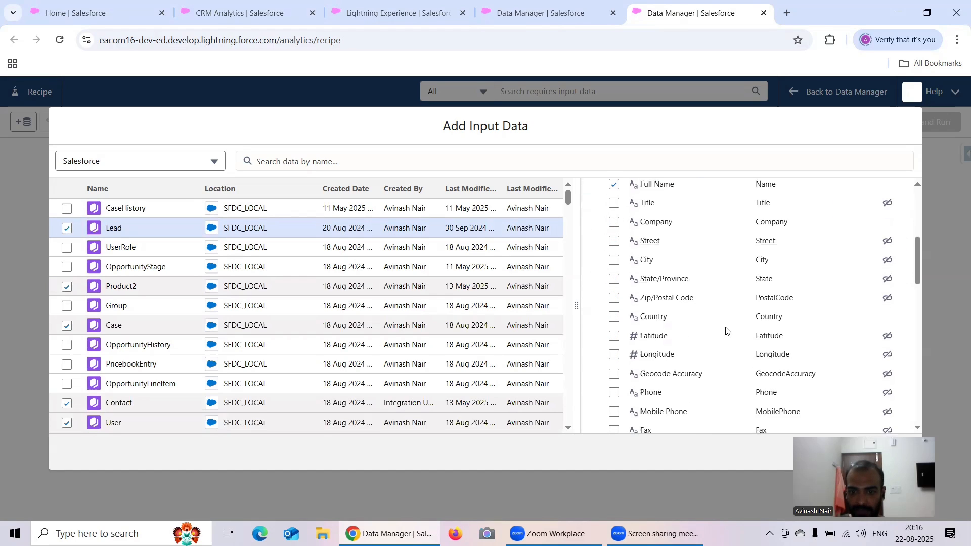
click(613, 317)
scroll(672, 343, down, 5)
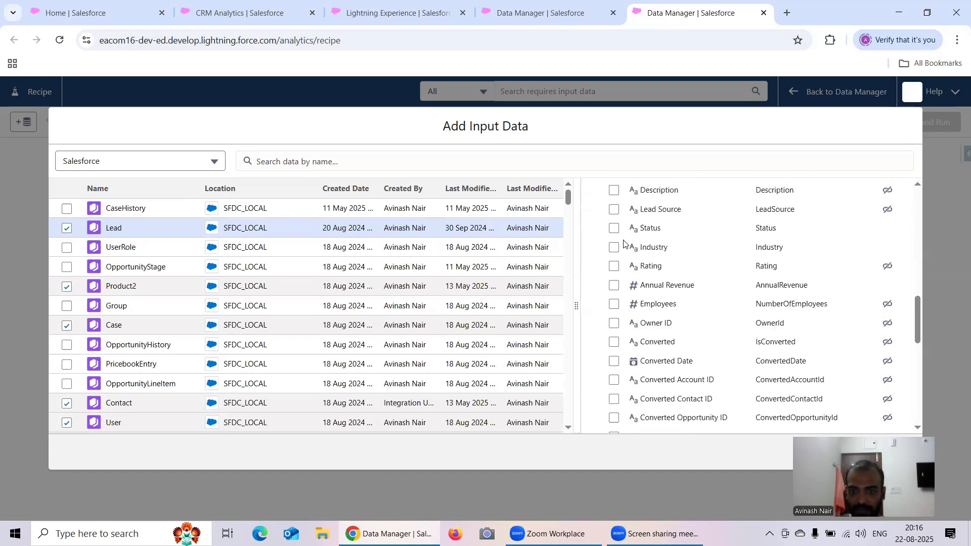
click(615, 210)
click(614, 228)
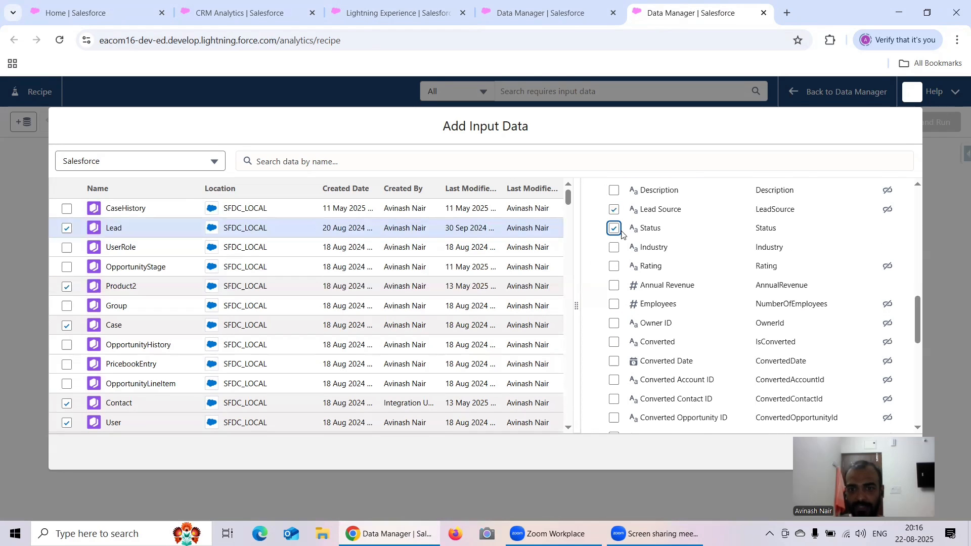
click(615, 247)
Step: Include the Rating, Annual Revenue and Created Date columns for the Lead object
scroll(700, 295, down, 3)
scroll(715, 295, up, 1)
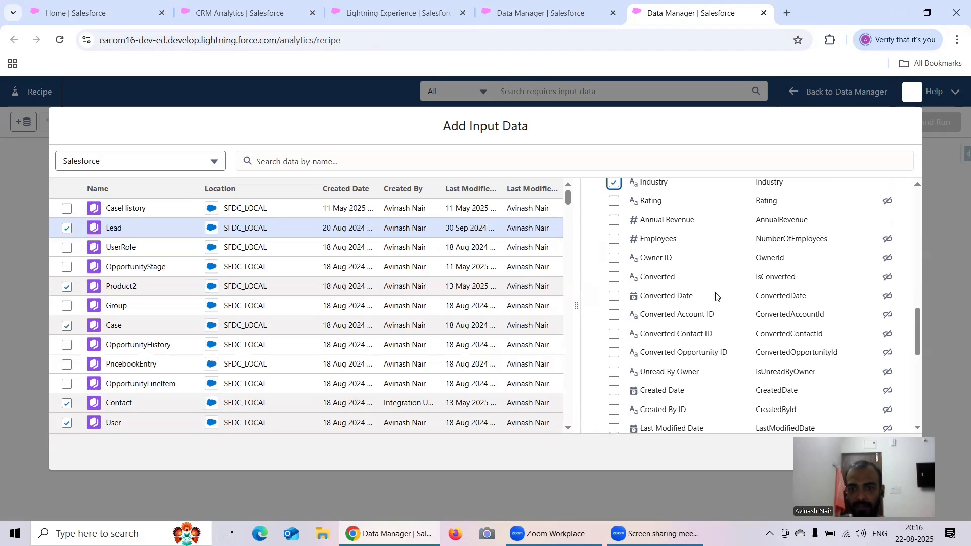
click(615, 204)
scroll(780, 317, down, 3)
scroll(780, 308, up, 3)
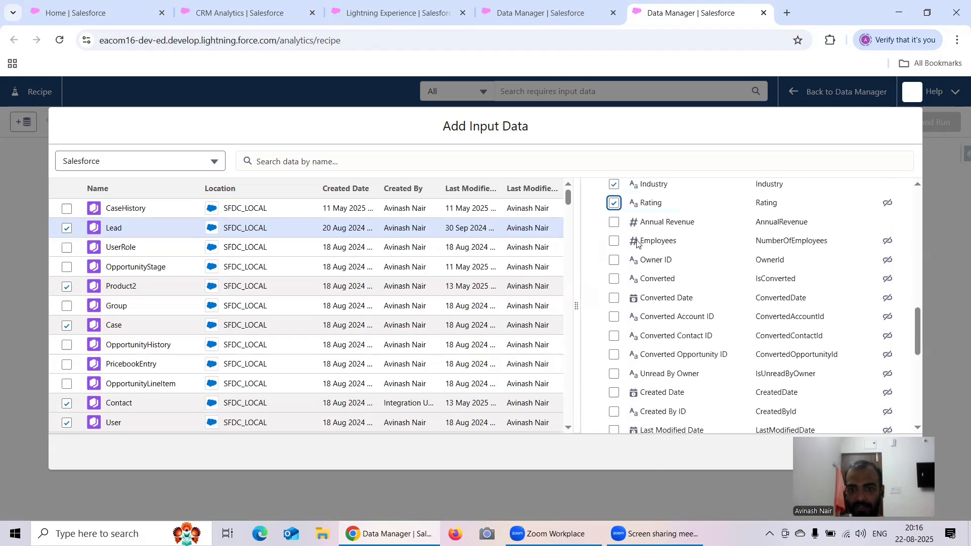
click(614, 223)
scroll(759, 263, down, 10)
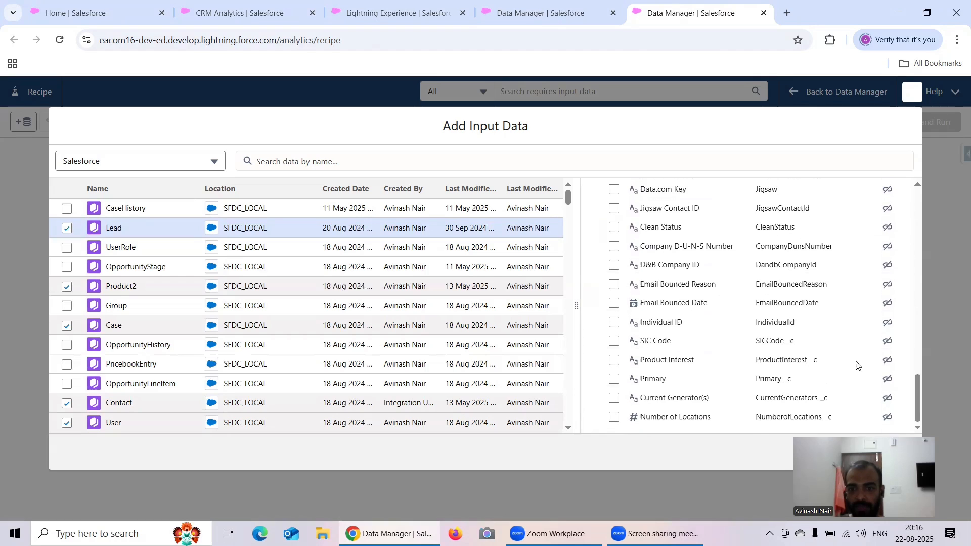
drag(877, 462, 894, 317)
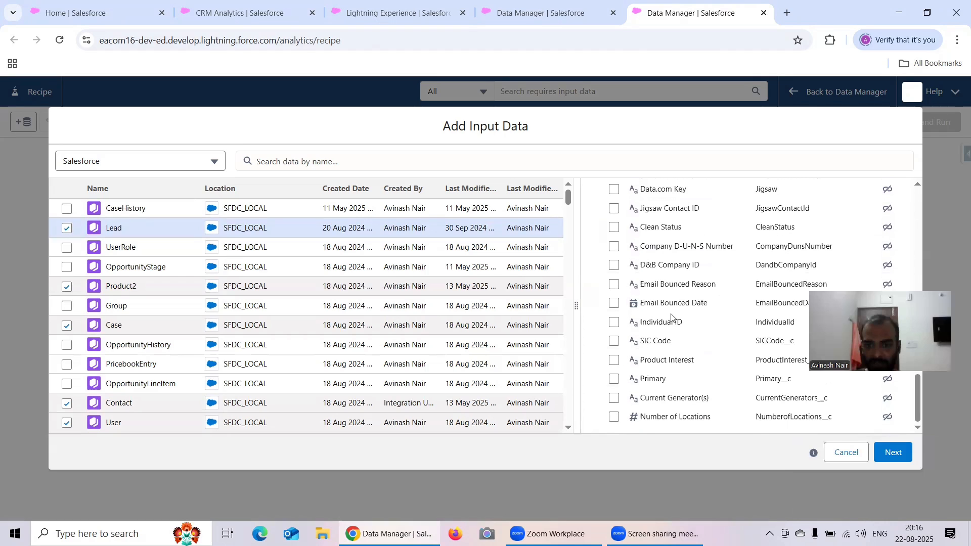
scroll(668, 269, up, 5)
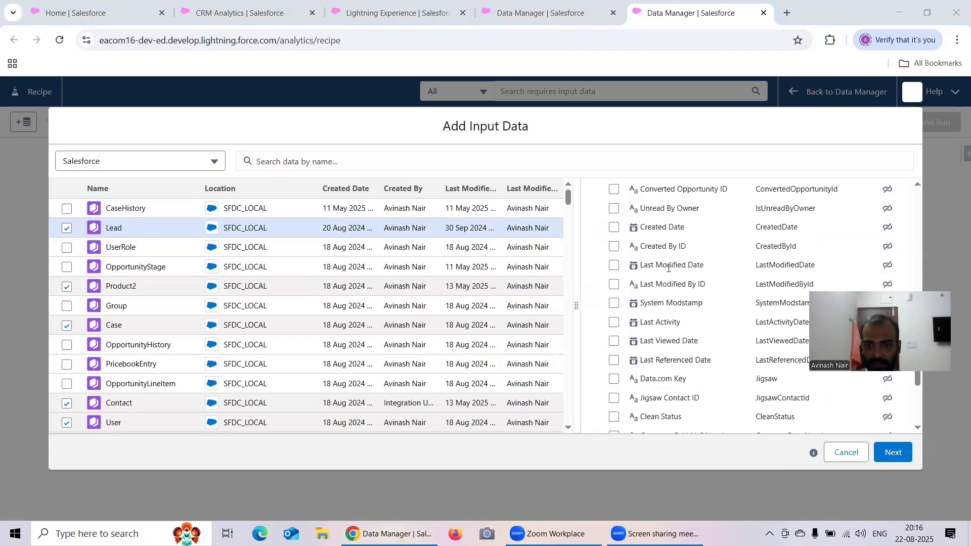
click(614, 227)
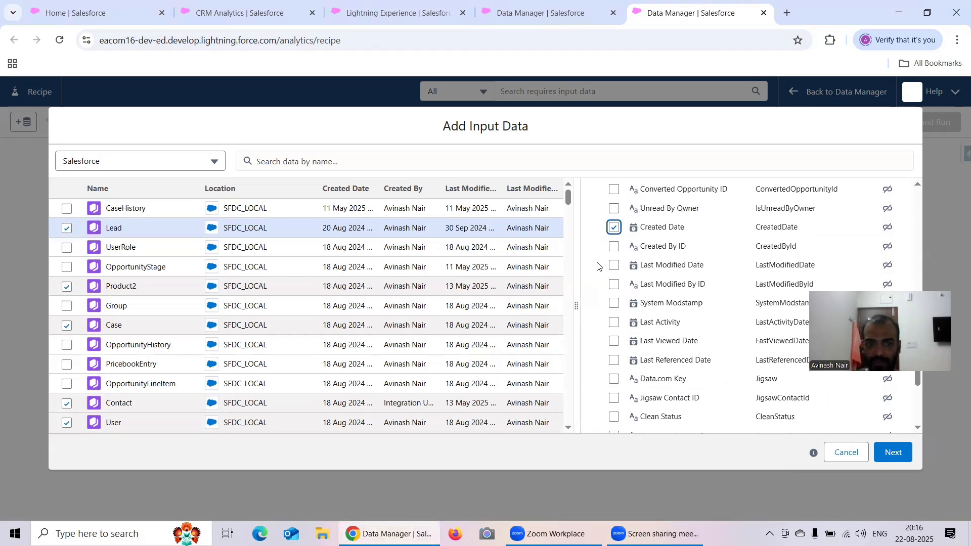
Step: Review the column selection of the Product2 object
click(127, 286)
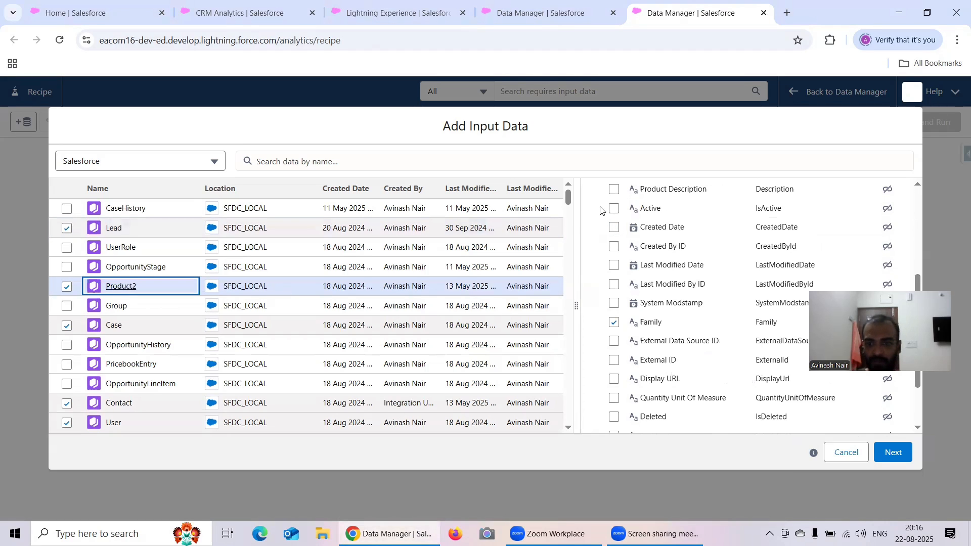
scroll(622, 263, up, 4)
scroll(657, 308, down, 3)
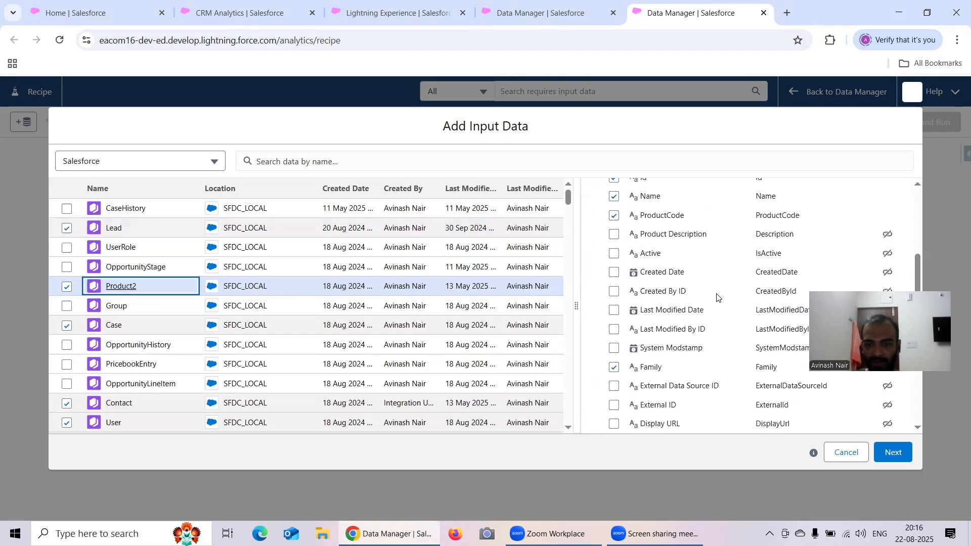
scroll(717, 298, down, 3)
scroll(715, 295, up, 1)
scroll(698, 299, down, 2)
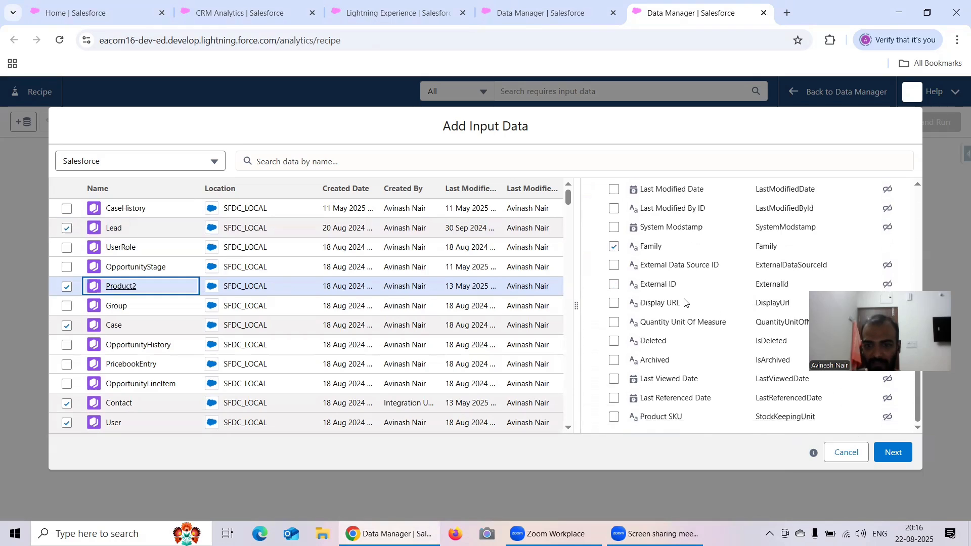
Step: Deselect all columns of the Case object, keeping only Id, CaseNumber and AccountId
click(113, 327)
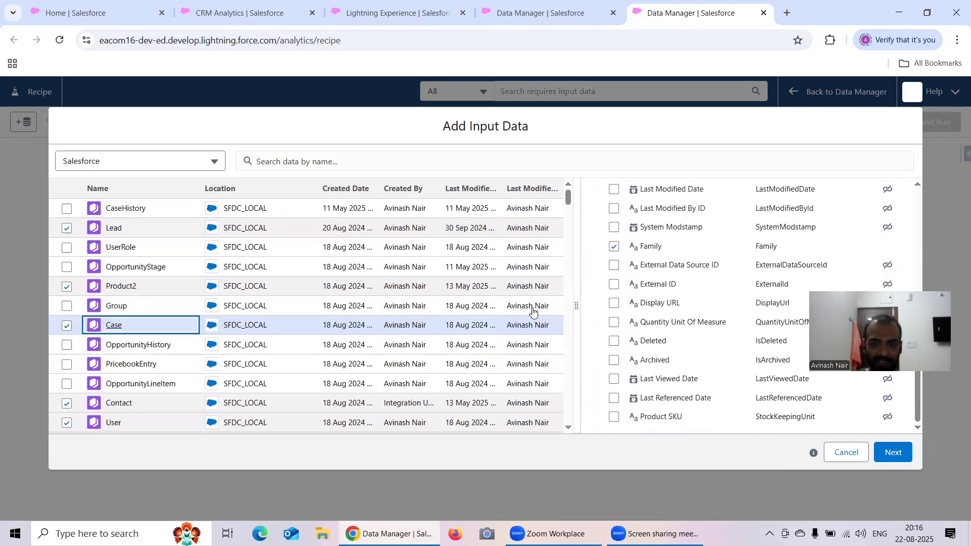
scroll(632, 301, down, 1)
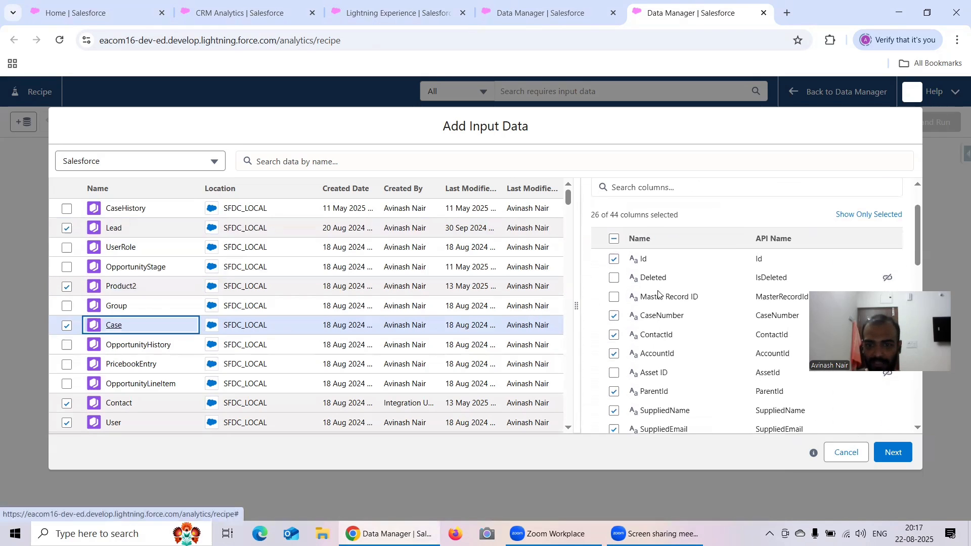
click(614, 238)
click(613, 239)
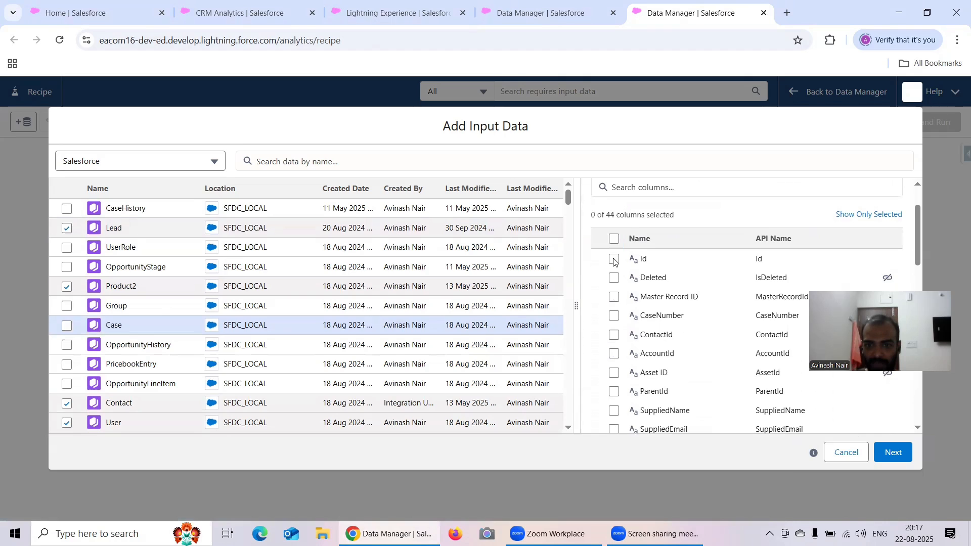
click(614, 260)
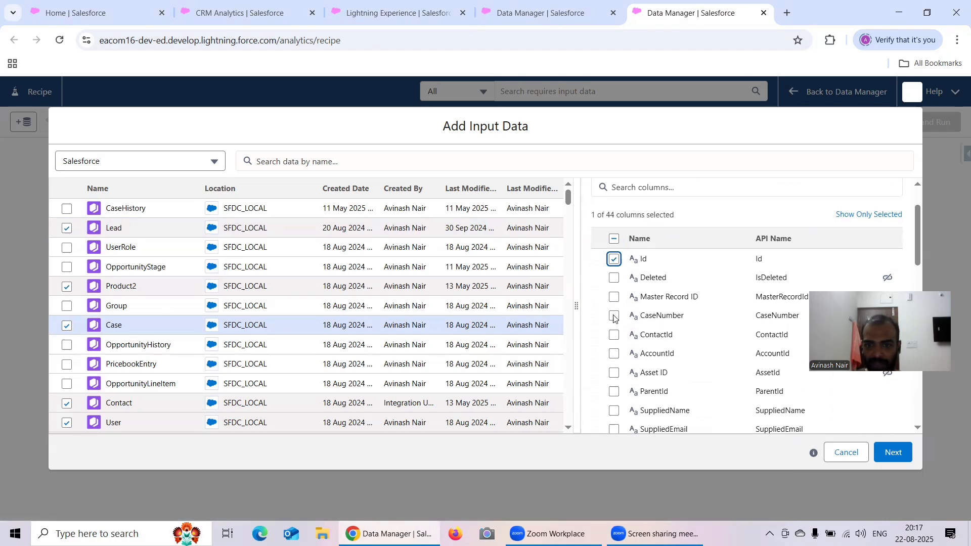
click(616, 354)
Step: Include the Type, Status, Reason and Priority columns for the Case object
scroll(683, 317, down, 1)
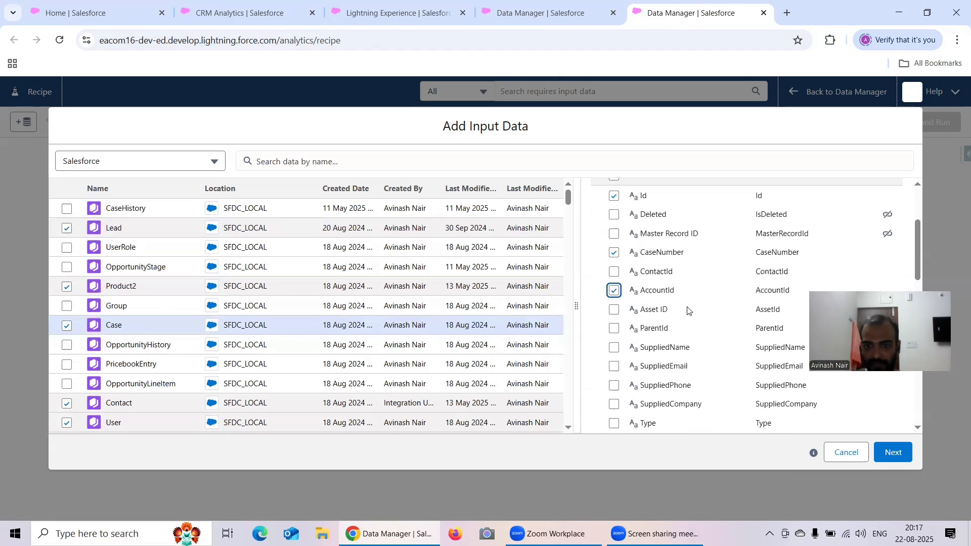
scroll(694, 308, down, 1)
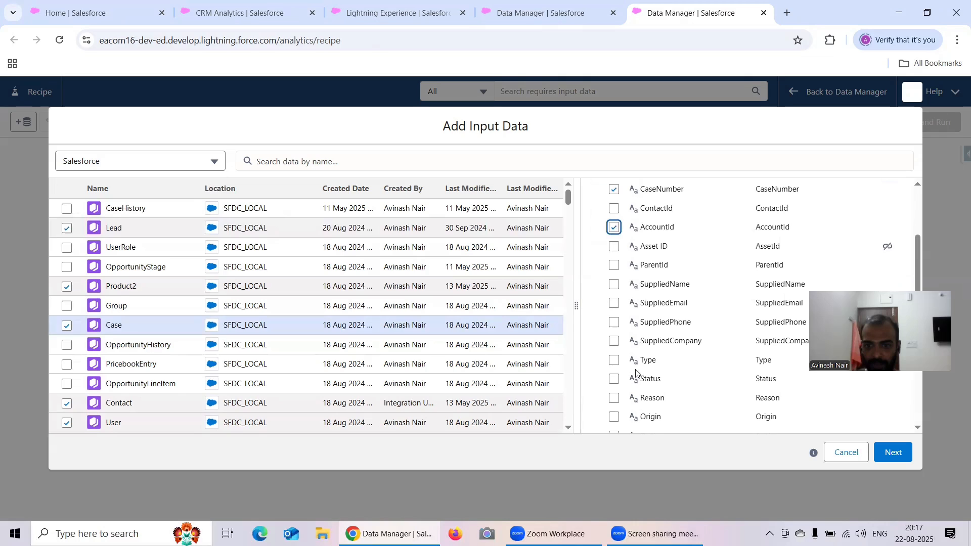
click(614, 360)
click(614, 379)
scroll(655, 351, down, 1)
click(617, 335)
scroll(632, 337, down, 1)
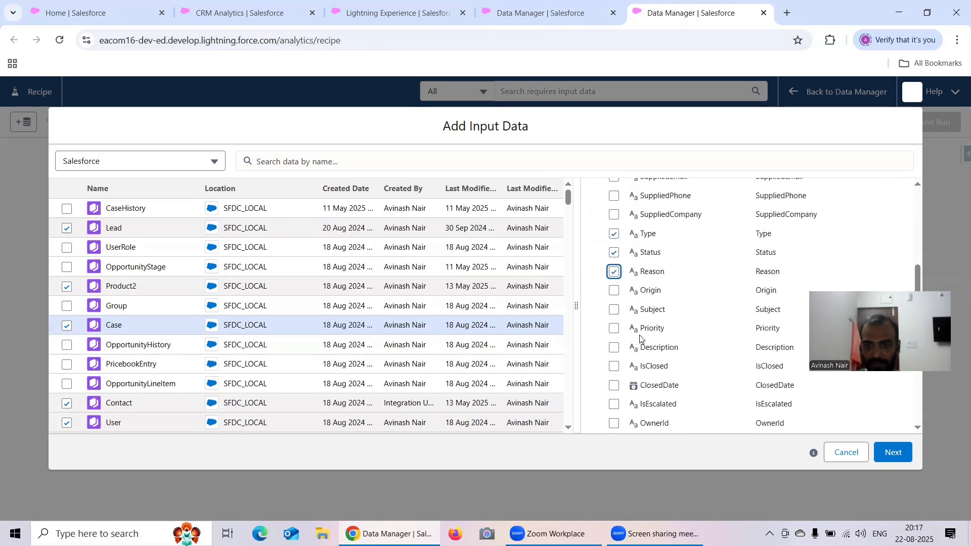
click(615, 329)
Step: Include the ClosedDate, OwnerId and CreatedDate columns for the Case object and check its remaining columns
scroll(622, 313, down, 2)
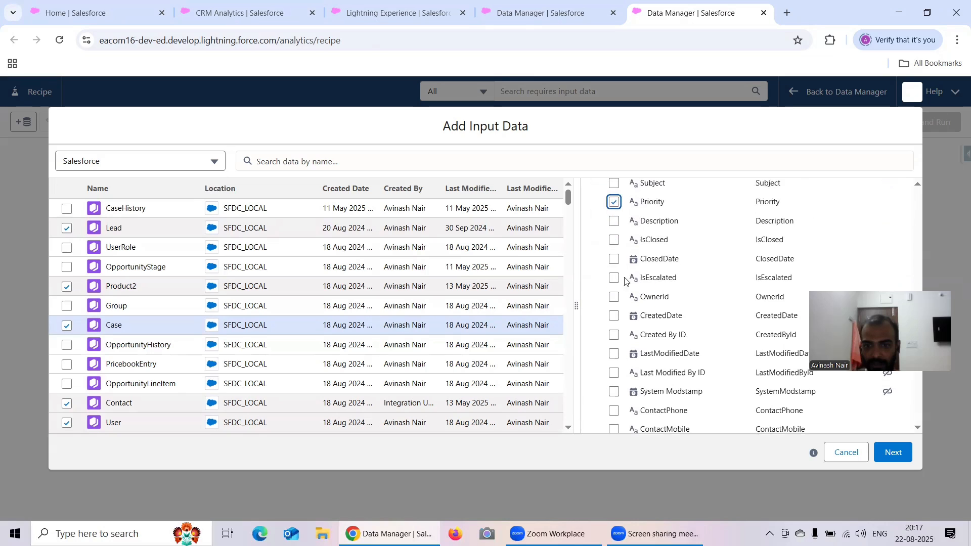
click(614, 260)
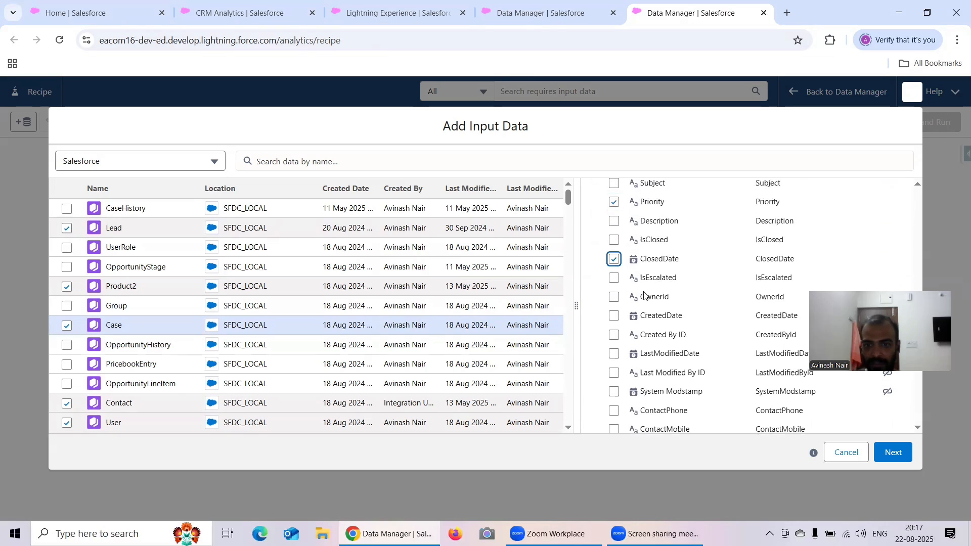
click(615, 299)
click(614, 316)
scroll(673, 353, down, 5)
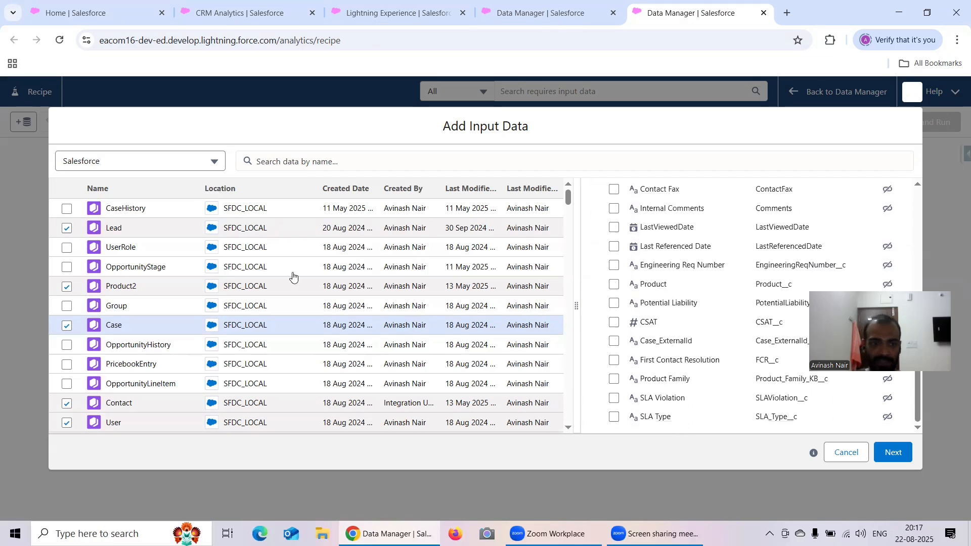
Step: Deselect all columns of the Contact object, keeping only Id, Account ID and Name
click(123, 405)
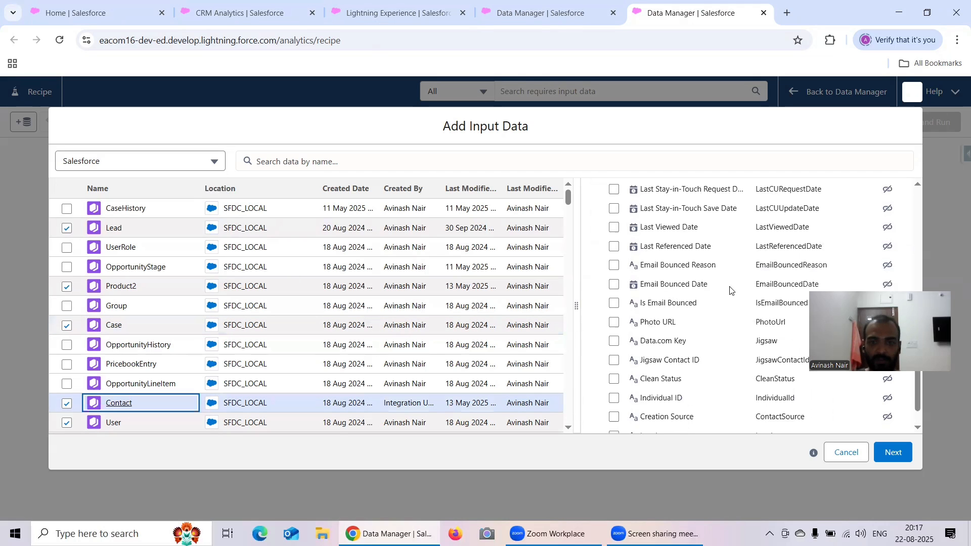
scroll(747, 275, up, 8)
scroll(749, 273, up, 5)
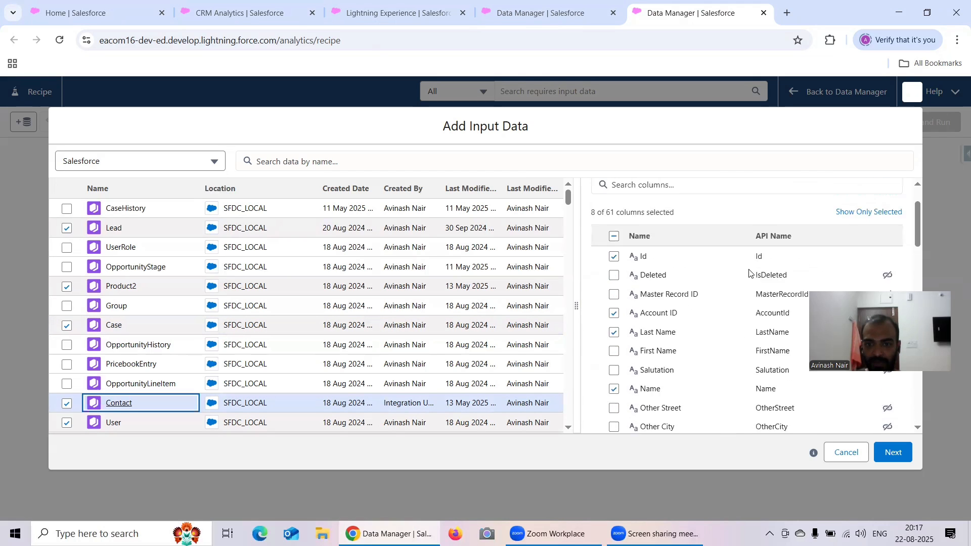
click(615, 304)
click(615, 303)
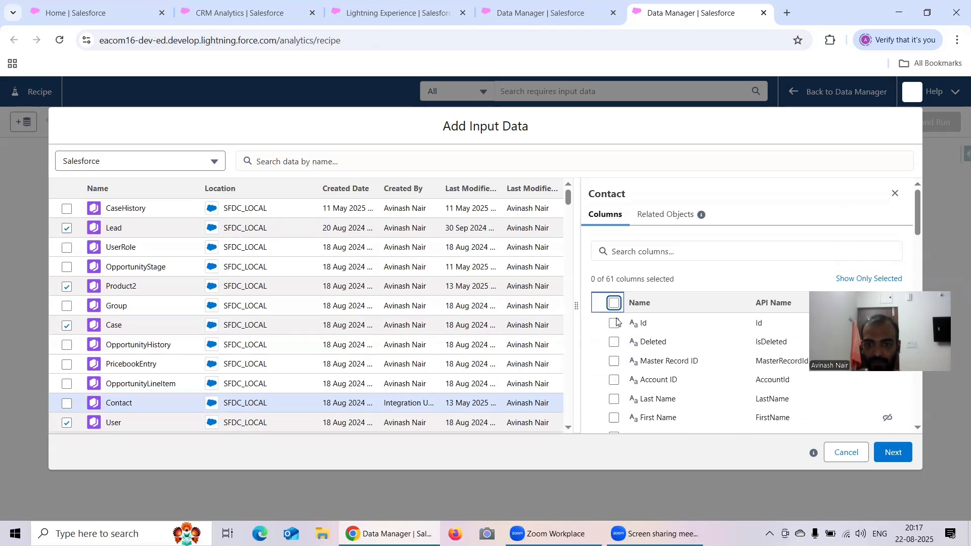
click(615, 323)
scroll(626, 320, down, 1)
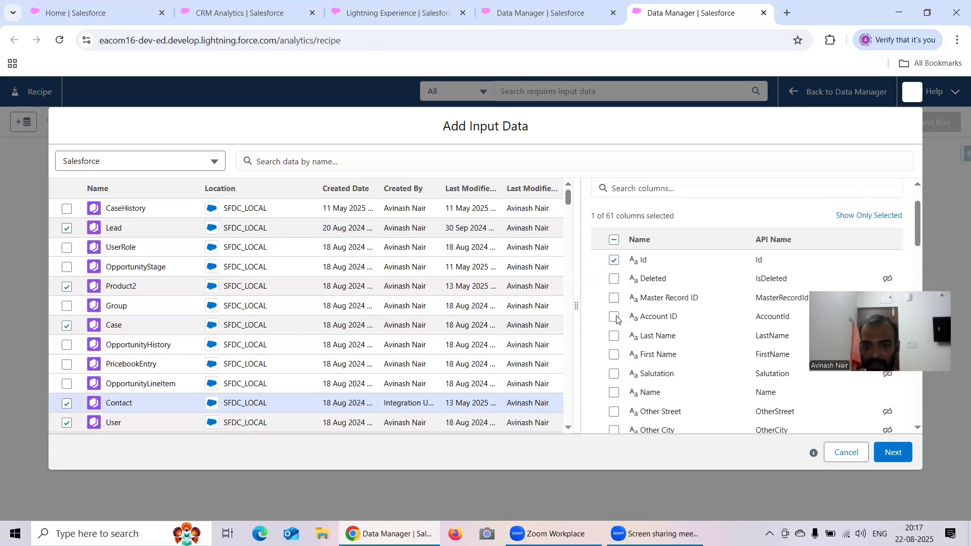
click(615, 317)
click(614, 393)
Step: Include the Department, Created Date and Level columns for the Contact object
scroll(742, 342, down, 3)
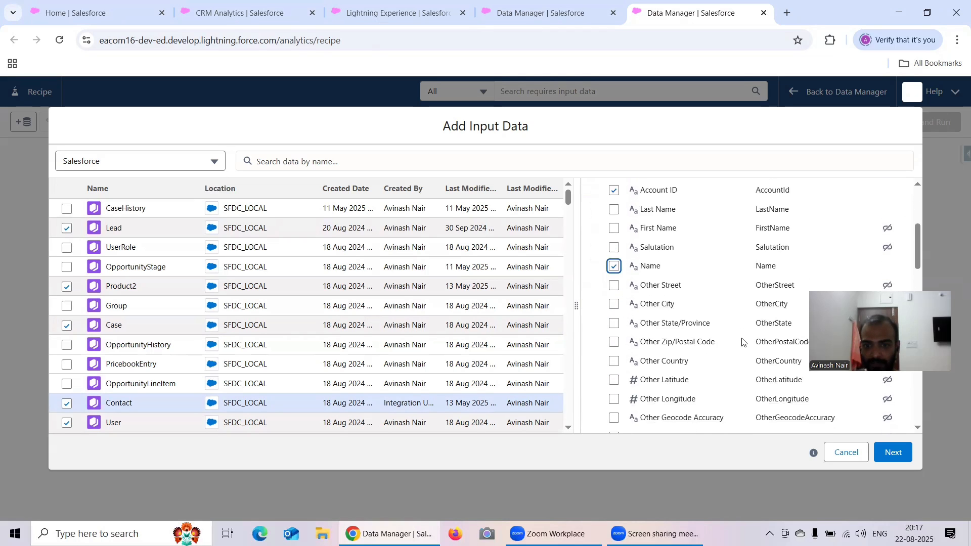
scroll(741, 342, down, 6)
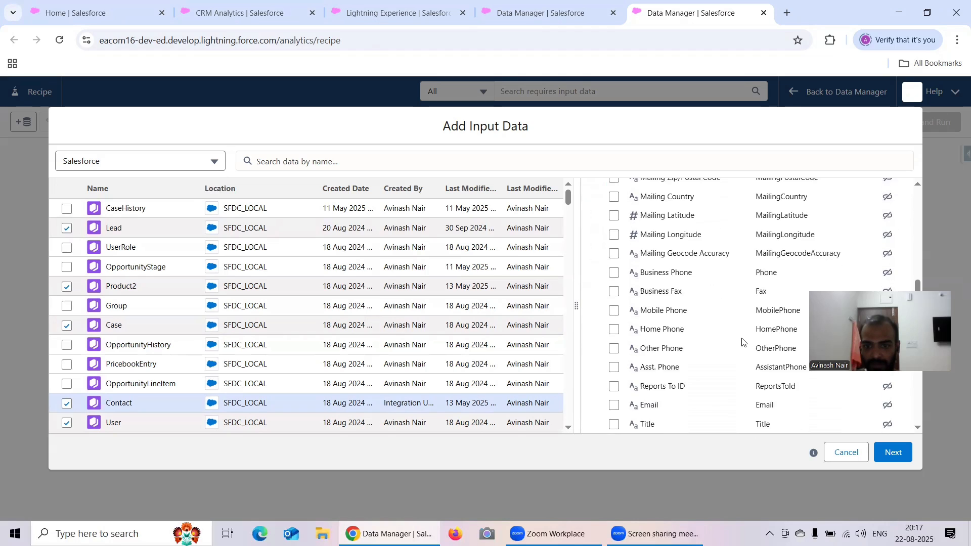
scroll(742, 343, down, 4)
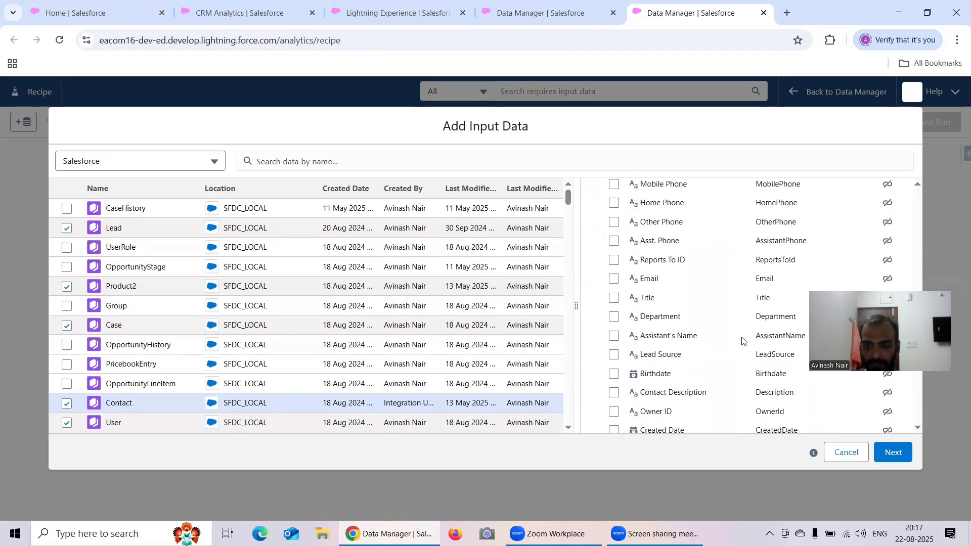
click(615, 318)
scroll(656, 349, down, 3)
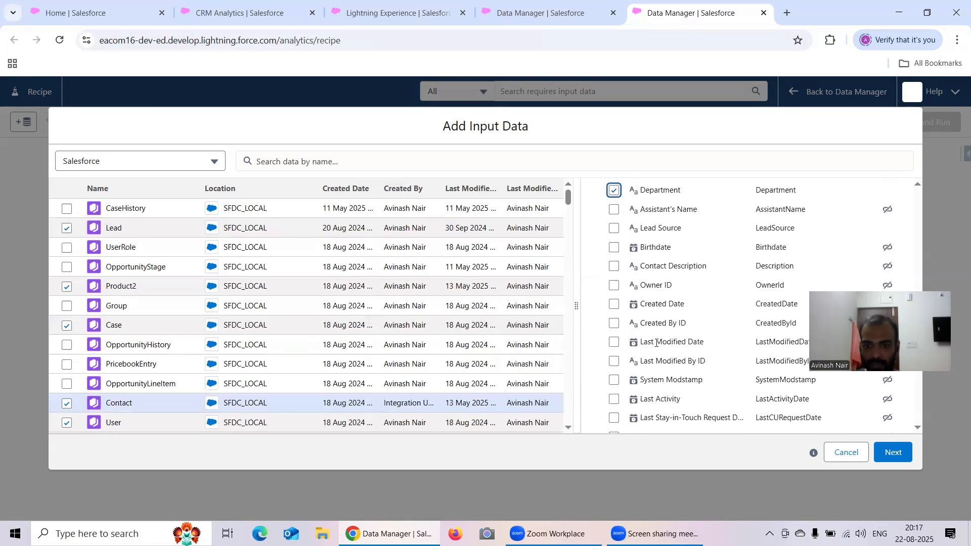
click(615, 306)
scroll(689, 323, down, 5)
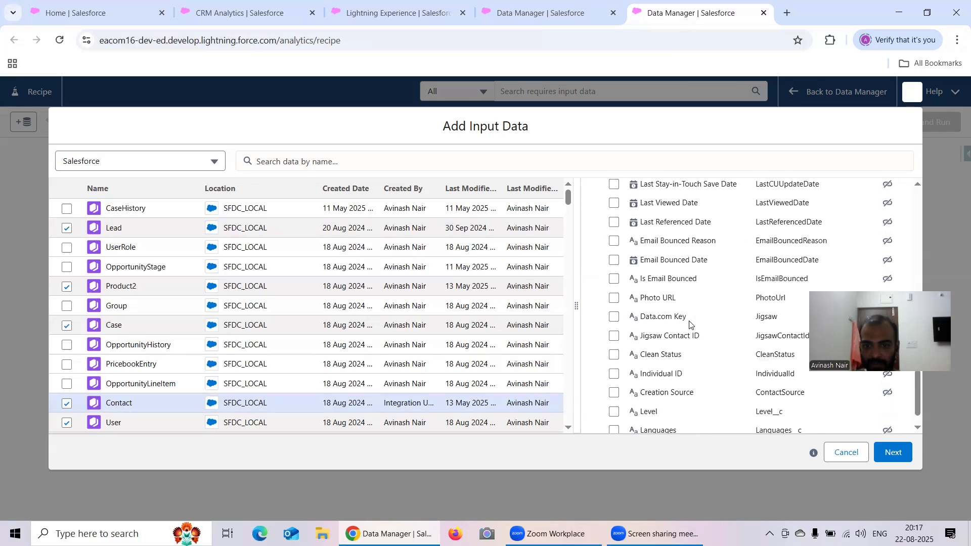
scroll(691, 324, down, 1)
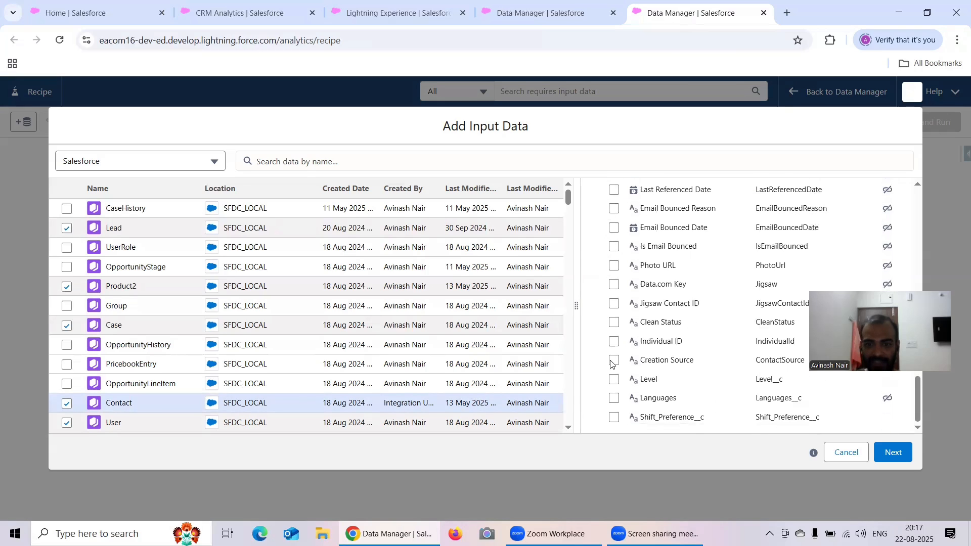
click(613, 379)
Step: Review which columns of the Contact object are selected
click(129, 403)
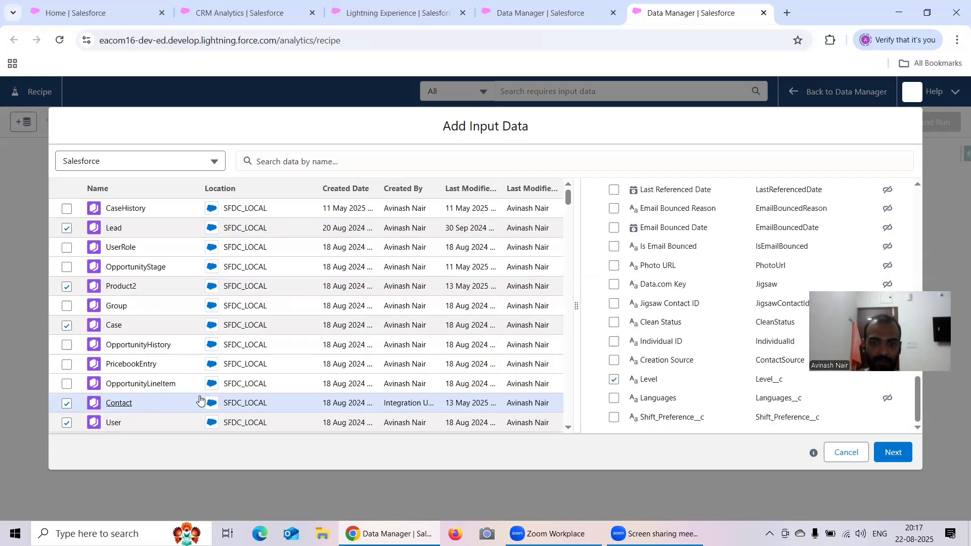
click(147, 404)
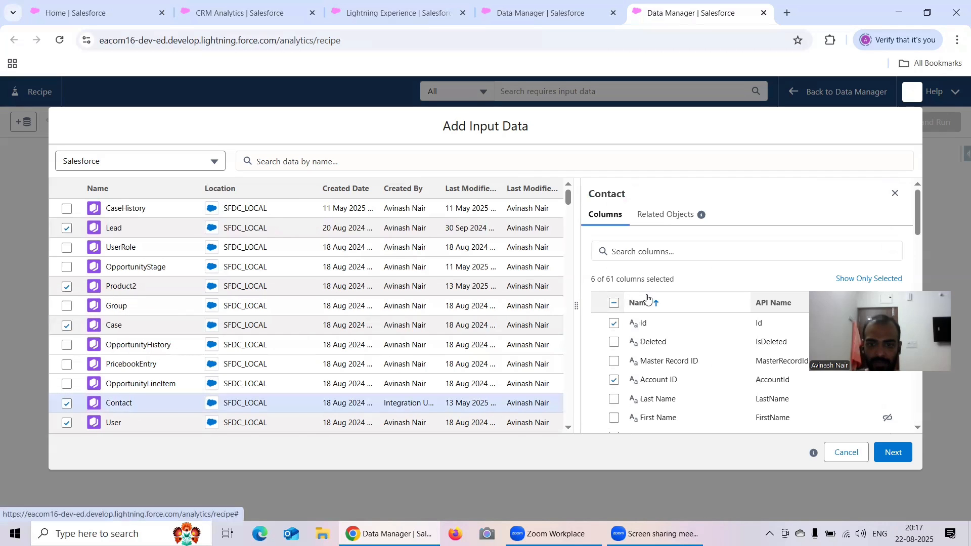
scroll(647, 298, down, 12)
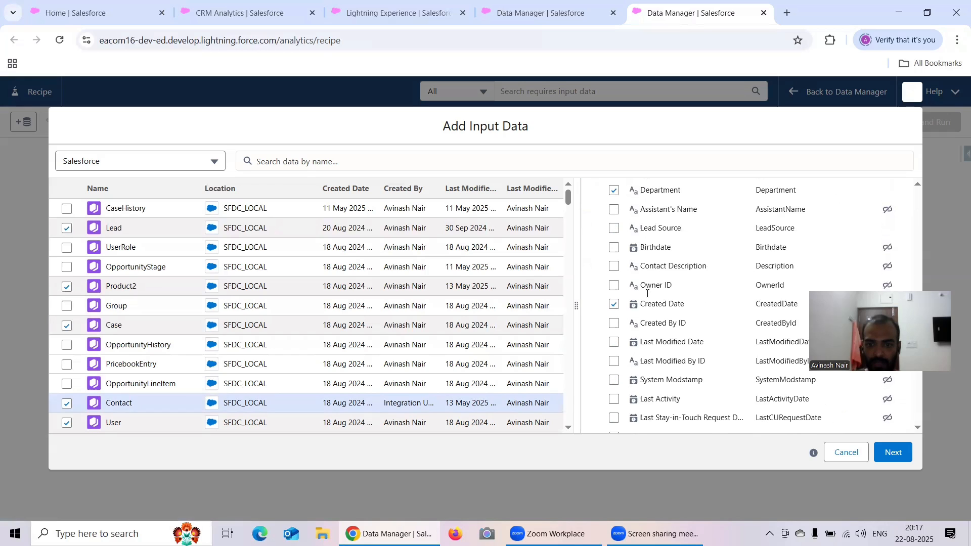
Step: Deselect all columns of the User object, keeping only Id and Name
scroll(107, 381, down, 1)
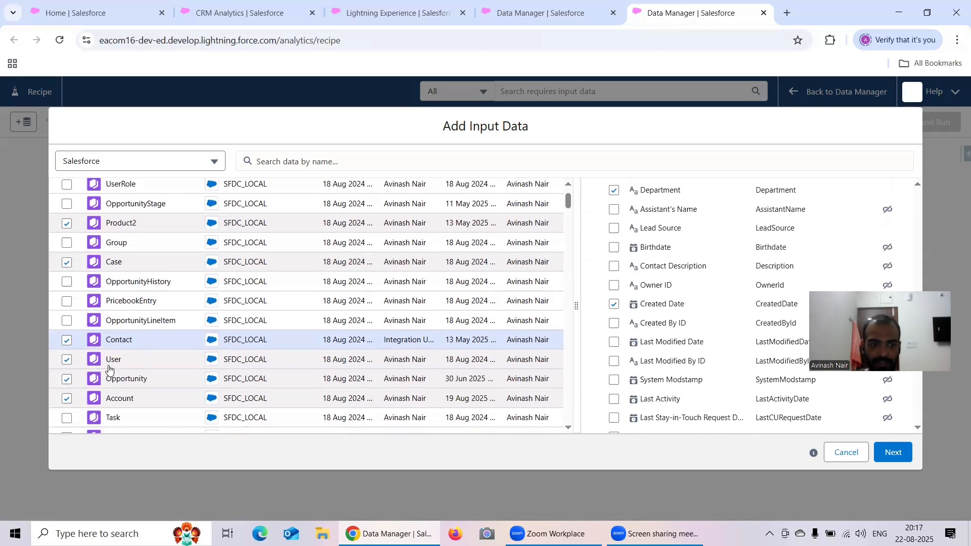
click(109, 361)
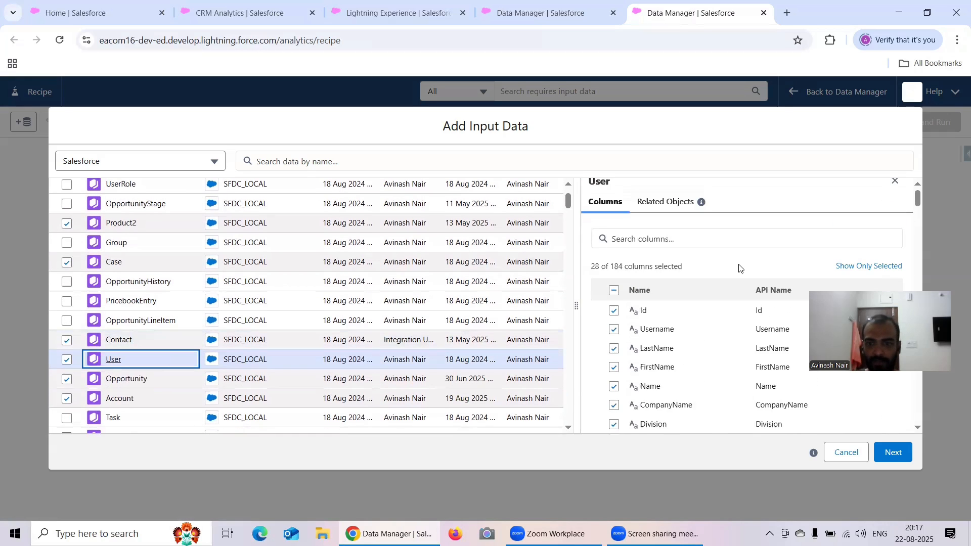
click(614, 304)
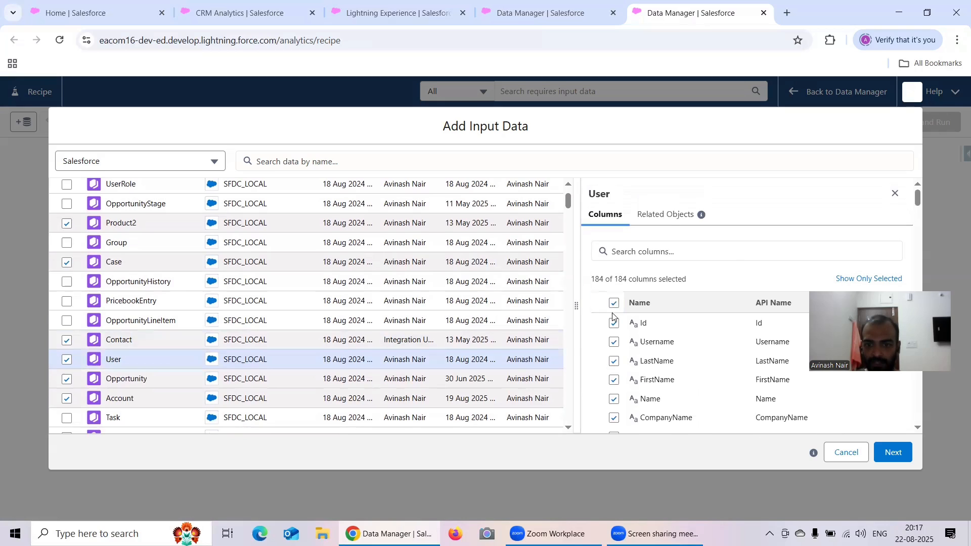
click(614, 303)
click(613, 323)
click(615, 399)
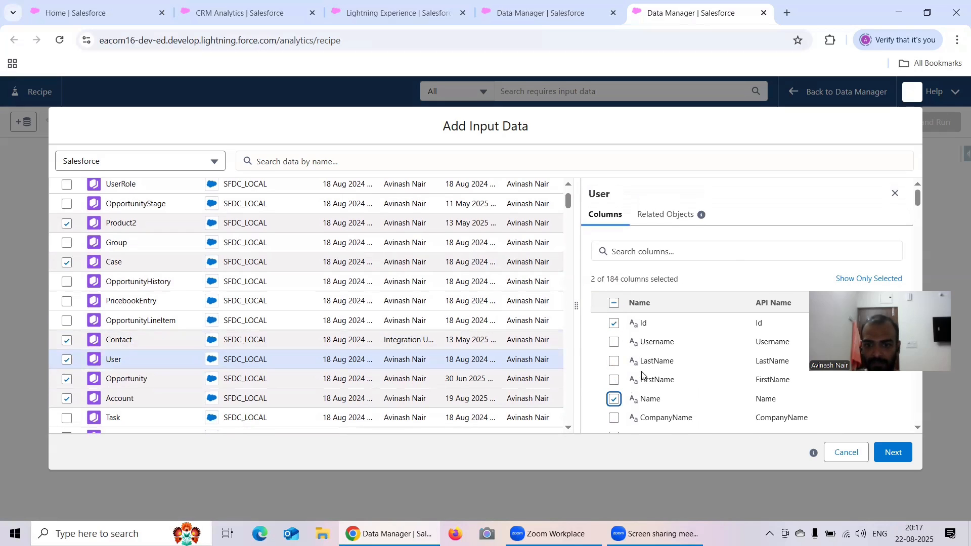
Step: Include the Department, Country and Created Date columns for the User object and check its remaining columns
scroll(644, 374, down, 3)
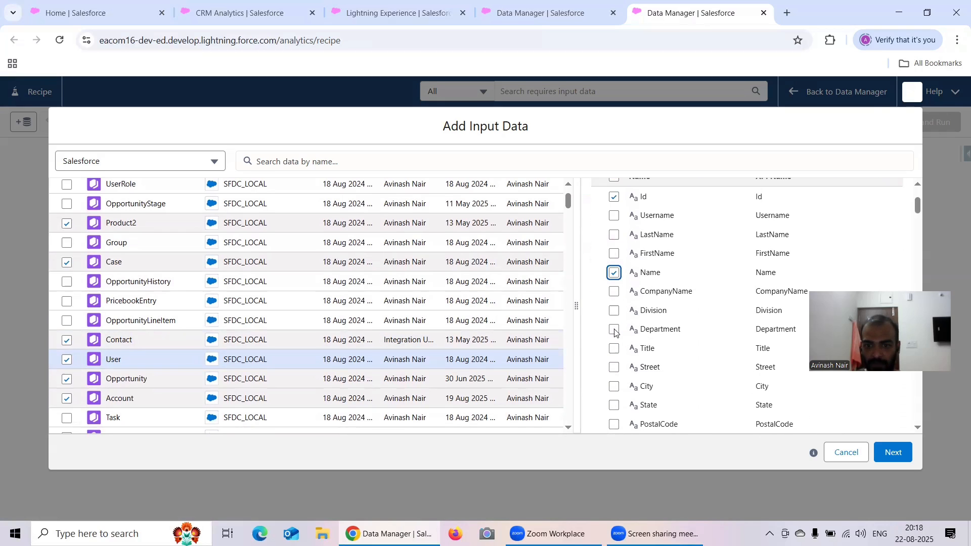
click(614, 329)
scroll(646, 334, down, 3)
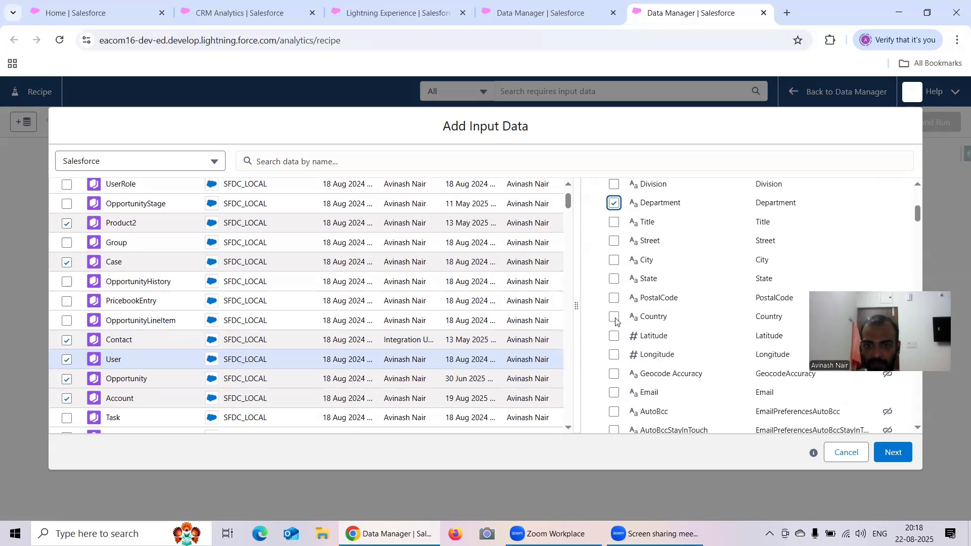
click(615, 317)
scroll(644, 317, down, 10)
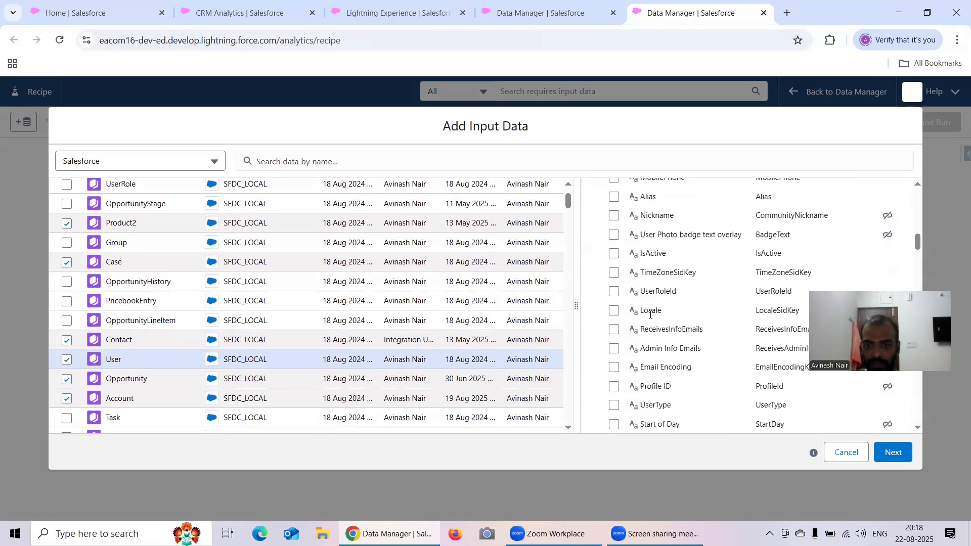
scroll(650, 314, down, 6)
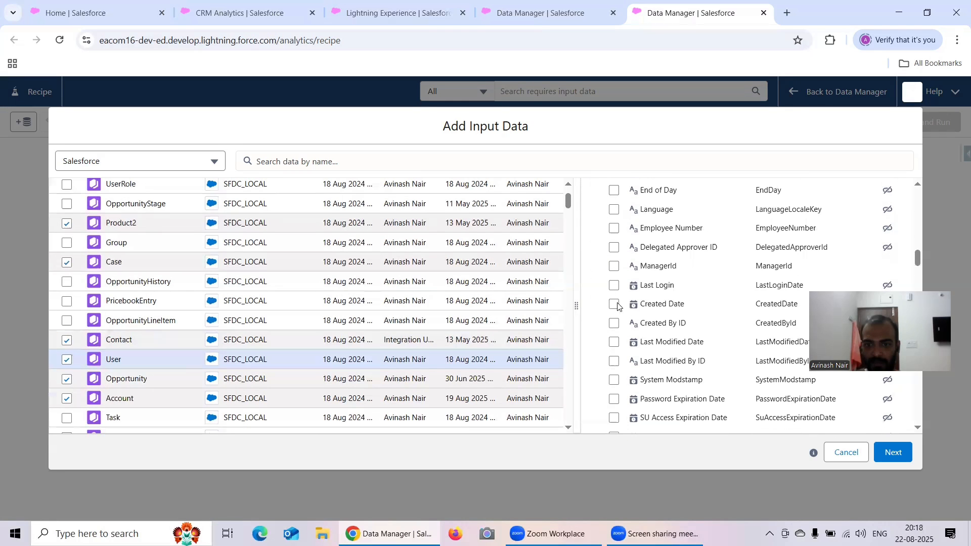
click(613, 304)
scroll(627, 314, down, 10)
scroll(412, 374, down, 5)
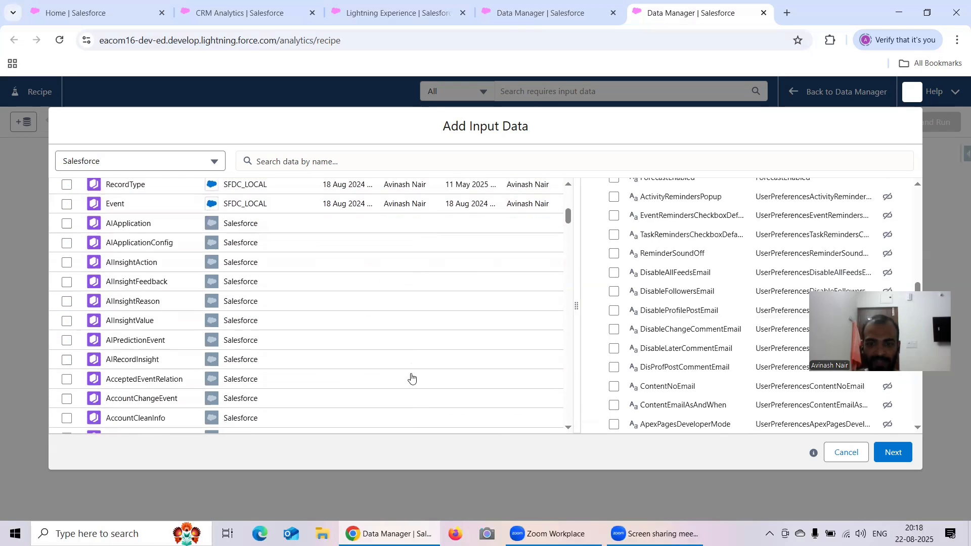
Step: Deselect all columns of the Opportunity object, keeping only Id and Name
scroll(553, 325, up, 15)
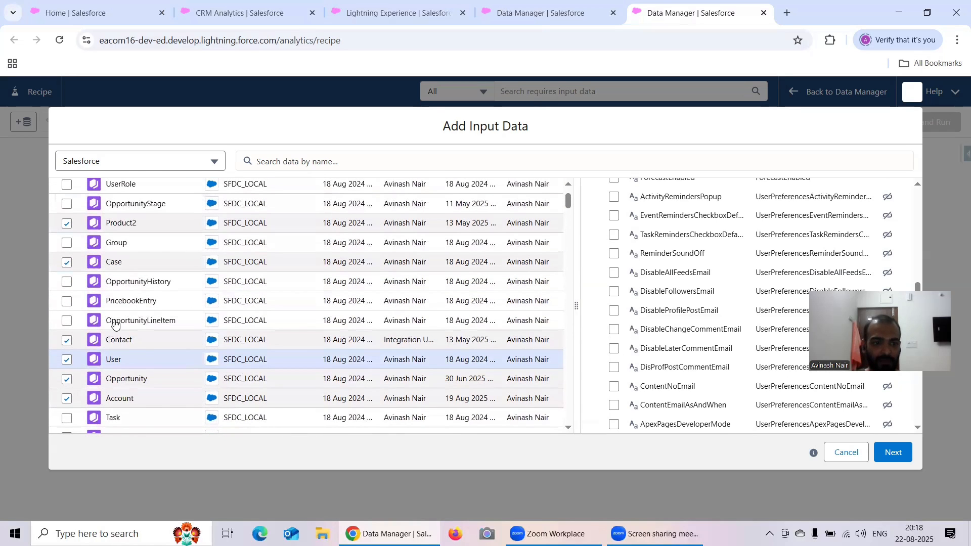
click(126, 378)
scroll(698, 280, up, 8)
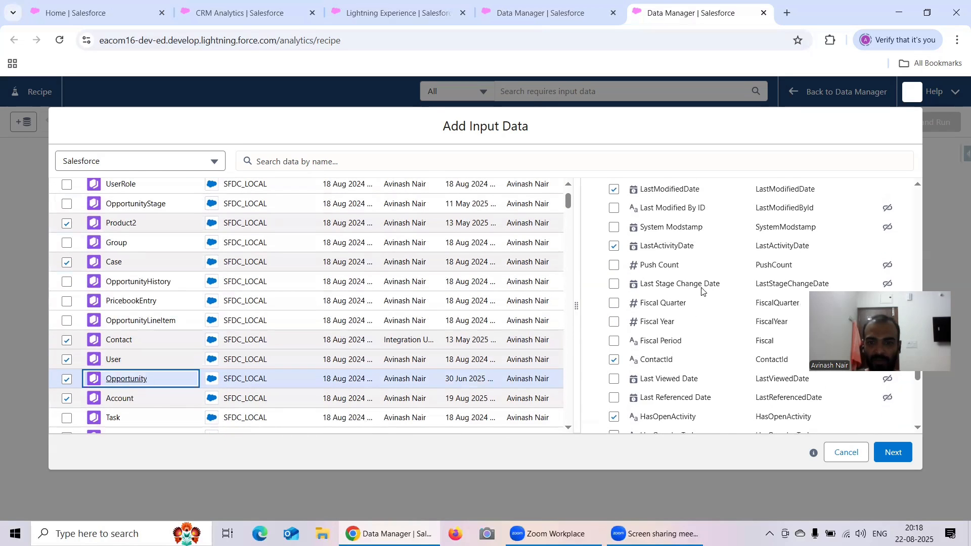
scroll(697, 271, up, 6)
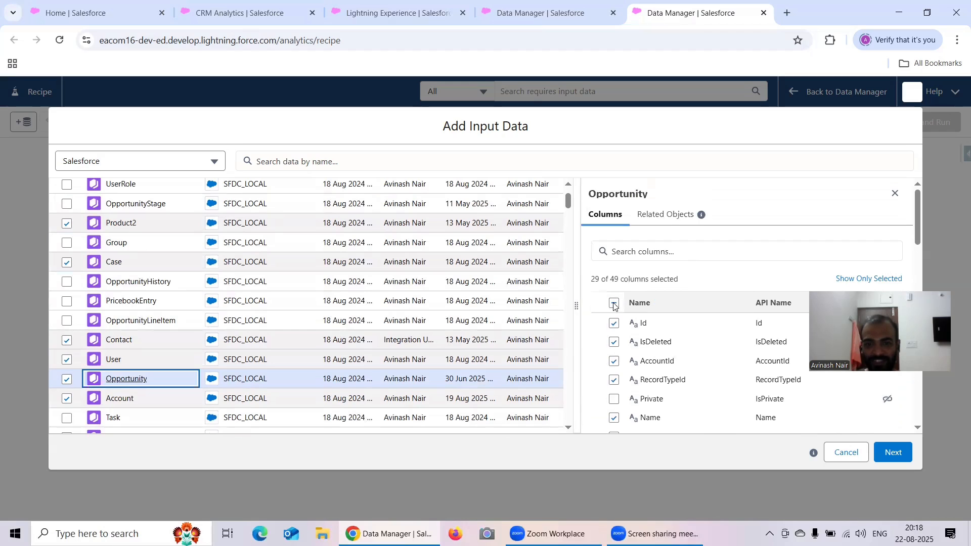
click(614, 303)
click(613, 304)
click(613, 323)
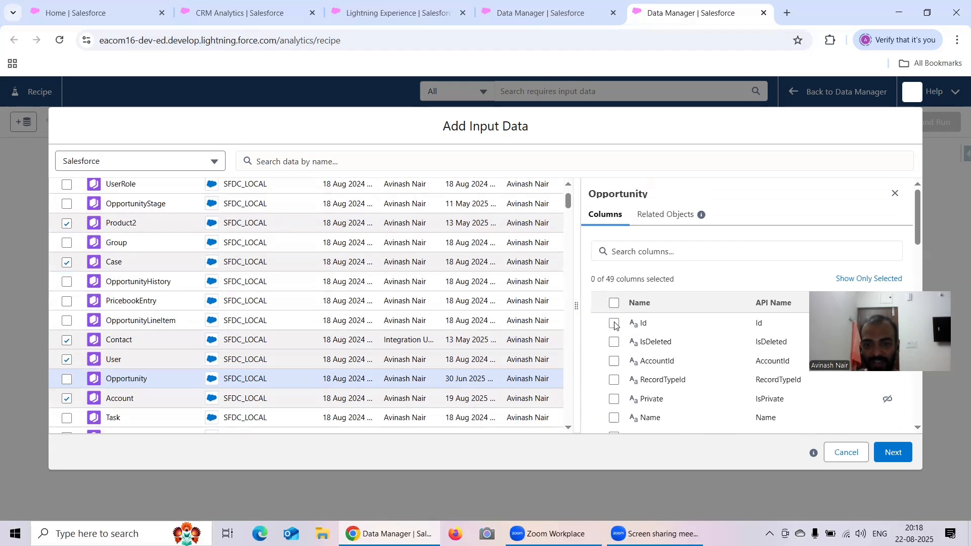
click(613, 417)
Step: Include the StageName, Amount, CloseDate and AccountId columns for the Opportunity object
scroll(627, 402, down, 1)
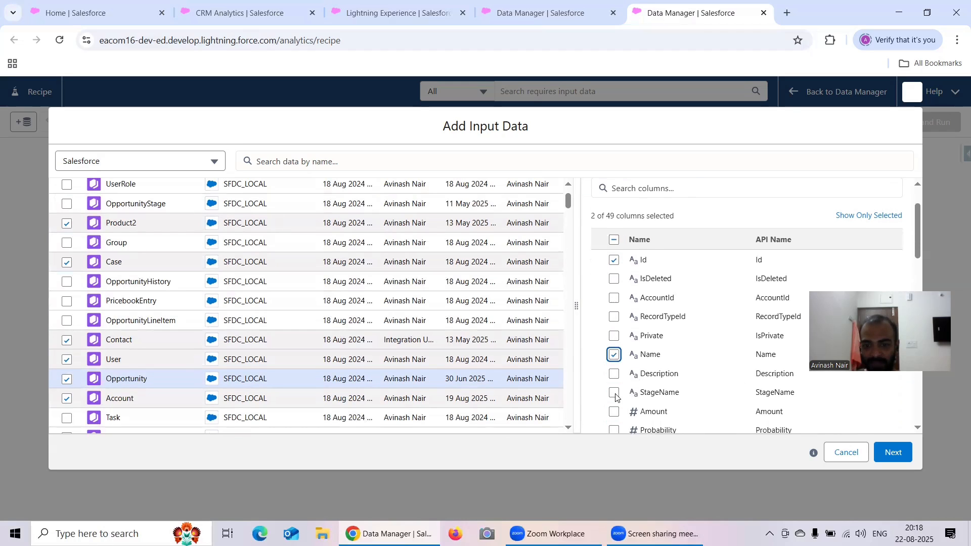
click(614, 393)
click(613, 412)
scroll(614, 405, down, 4)
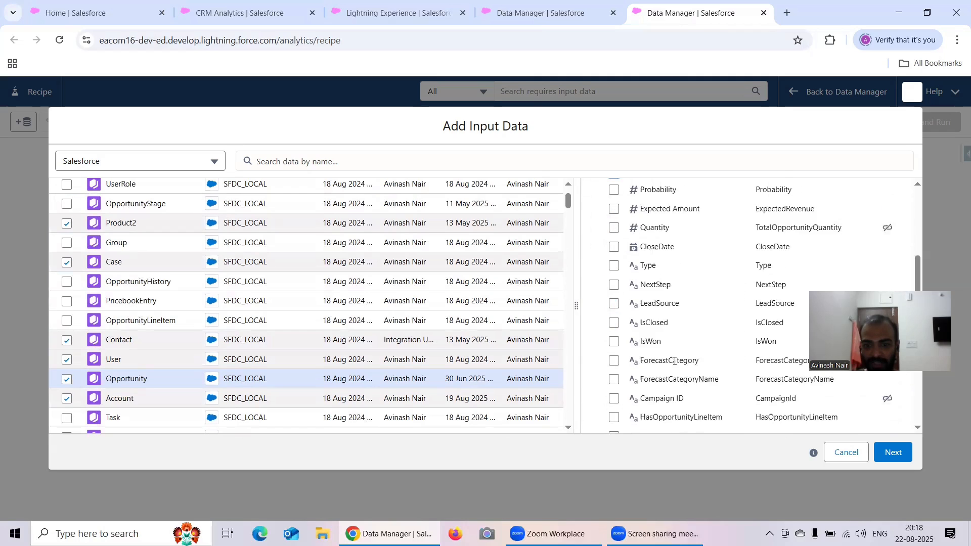
click(614, 235)
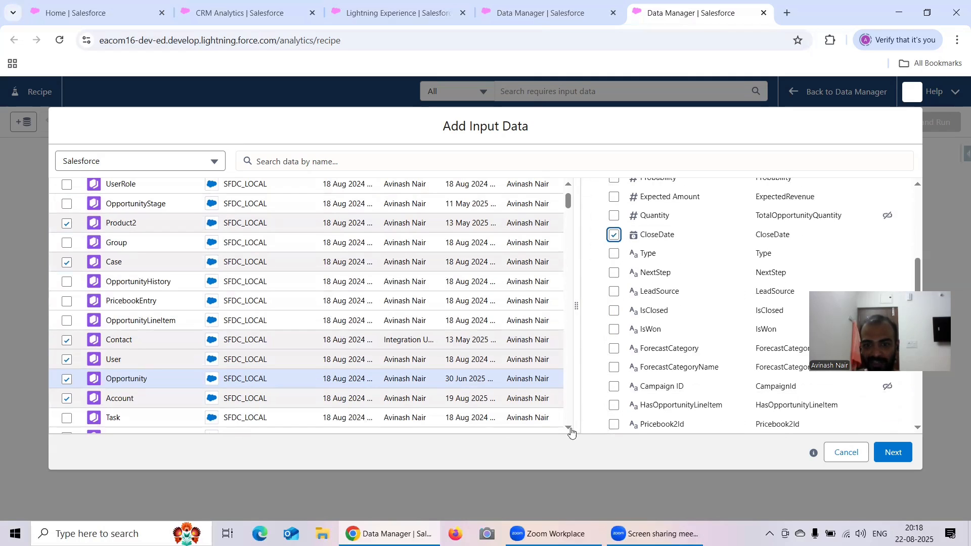
scroll(702, 324, up, 5)
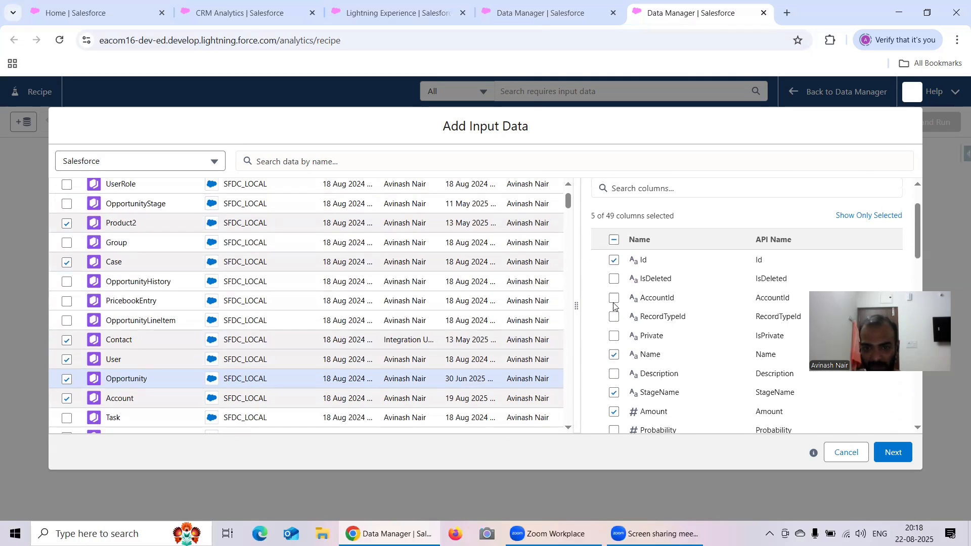
click(613, 301)
Step: Deselect all columns of the Account object, keeping only Id, Name and Type
click(110, 400)
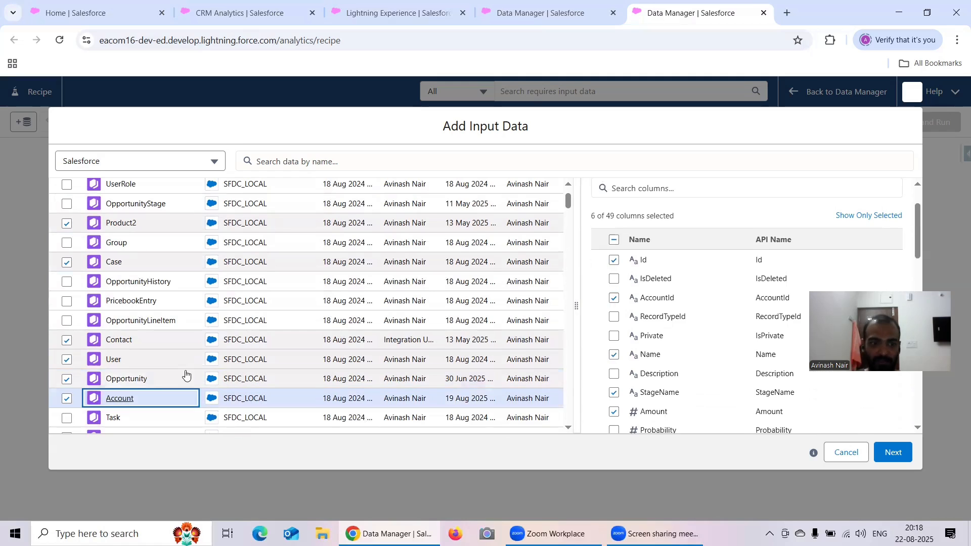
click(614, 240)
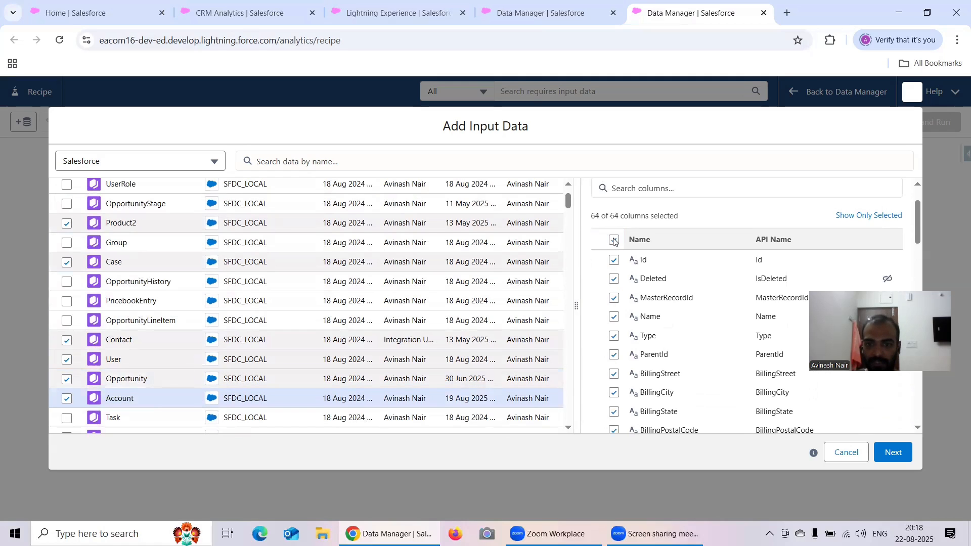
click(614, 241)
click(614, 260)
click(614, 317)
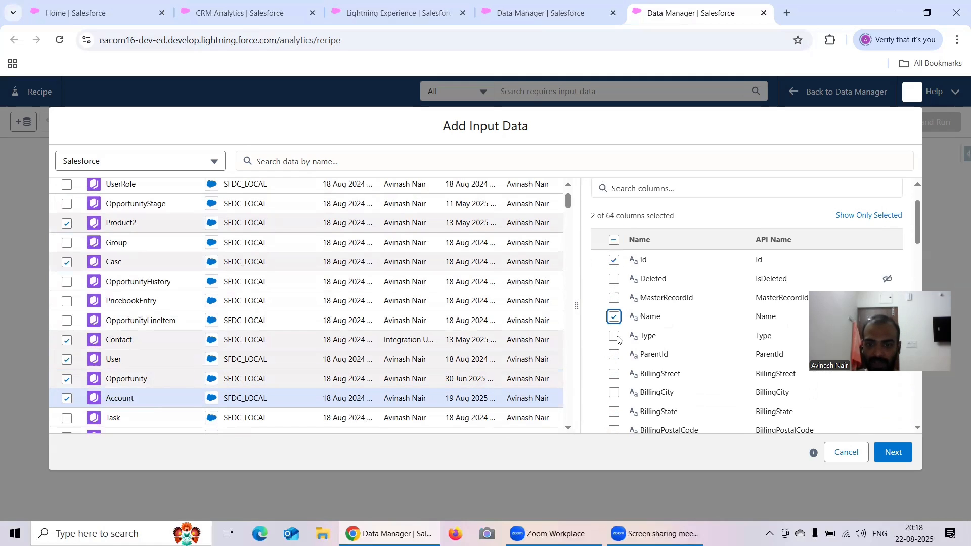
click(614, 336)
Step: Include the BillingCountry and CreatedDate columns for the Account object and check its remaining columns
scroll(625, 283, down, 3)
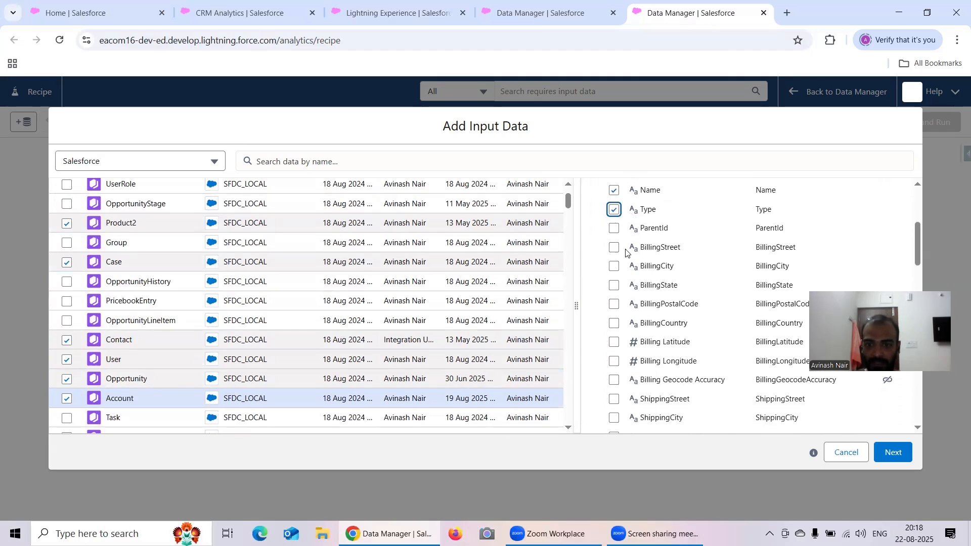
scroll(613, 324, down, 6)
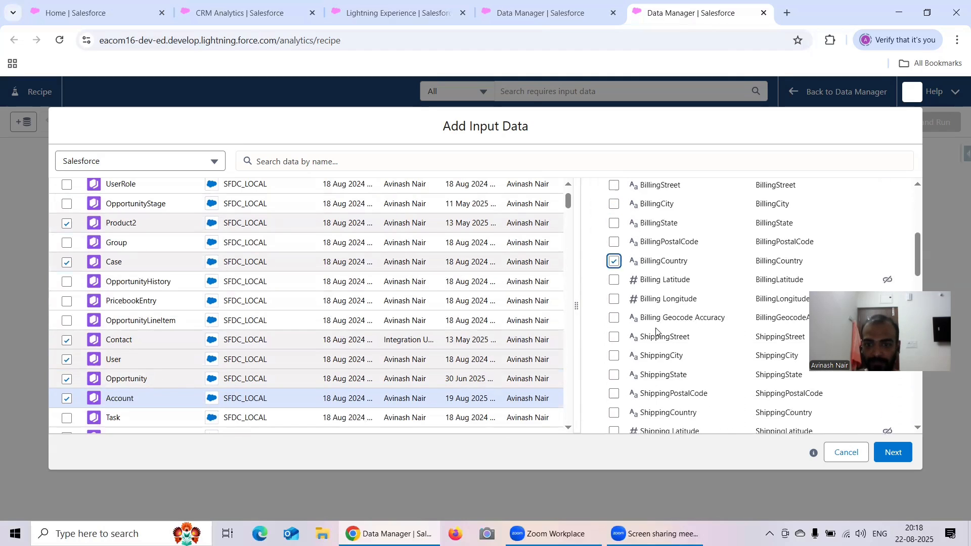
scroll(665, 333, down, 4)
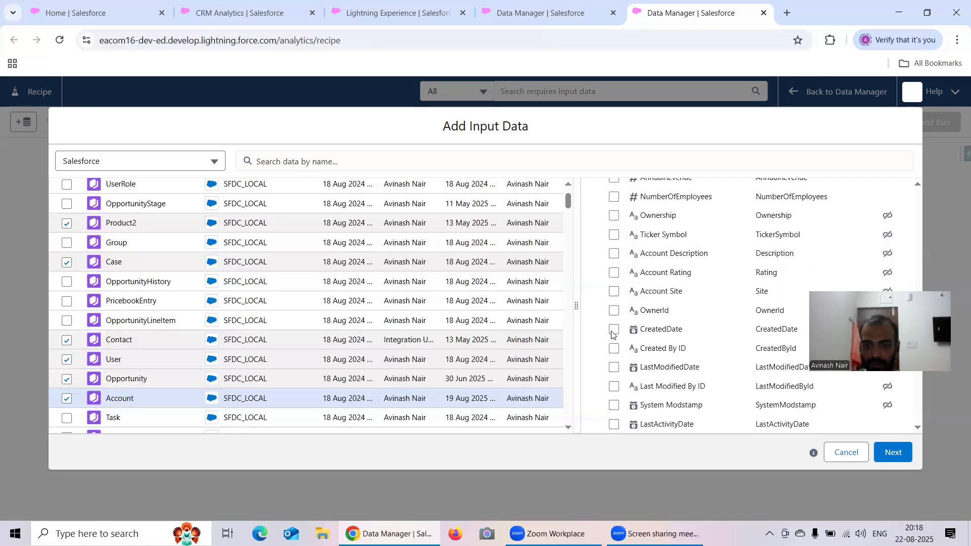
click(613, 333)
scroll(693, 341, down, 5)
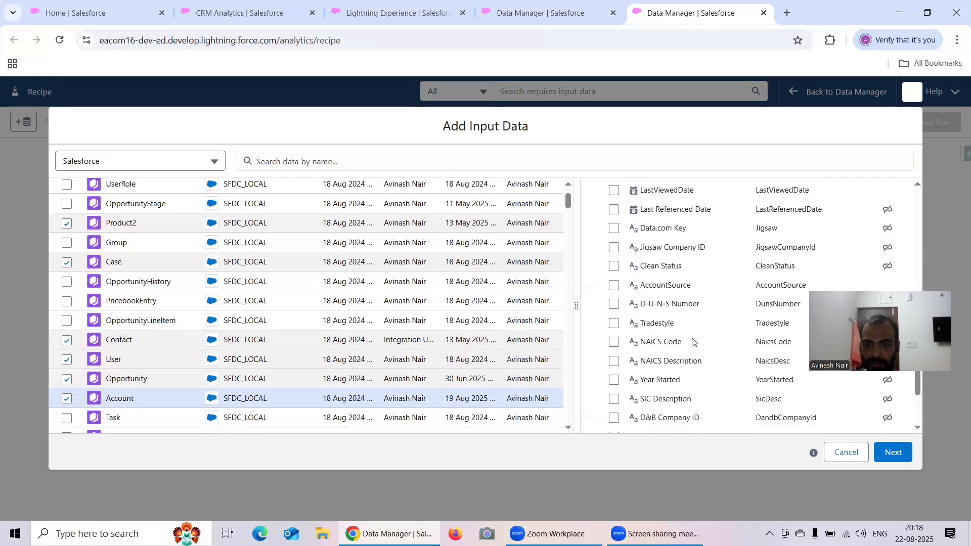
scroll(693, 341, down, 3)
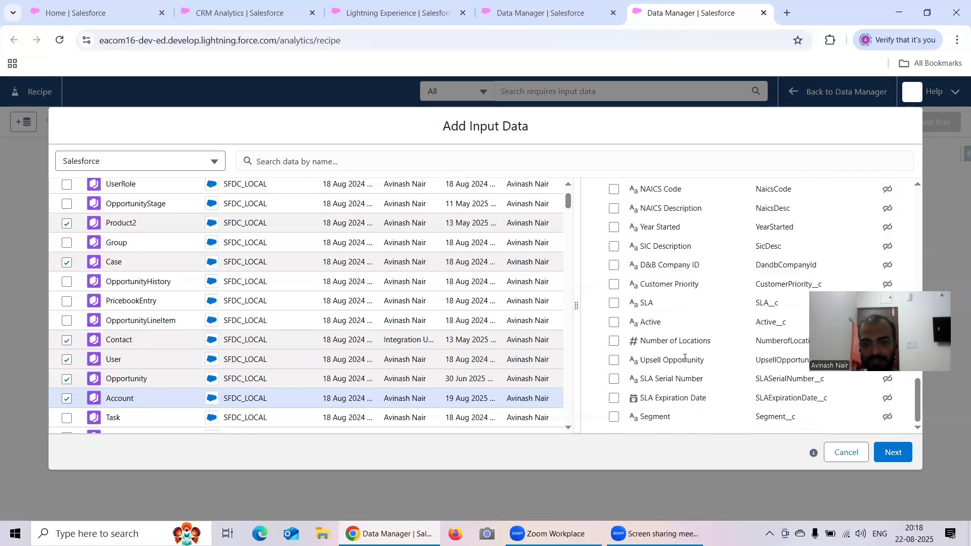
Step: Include the Industry column for the Account object and add the selected objects to the recipe as input nodes
scroll(721, 351, up, 3)
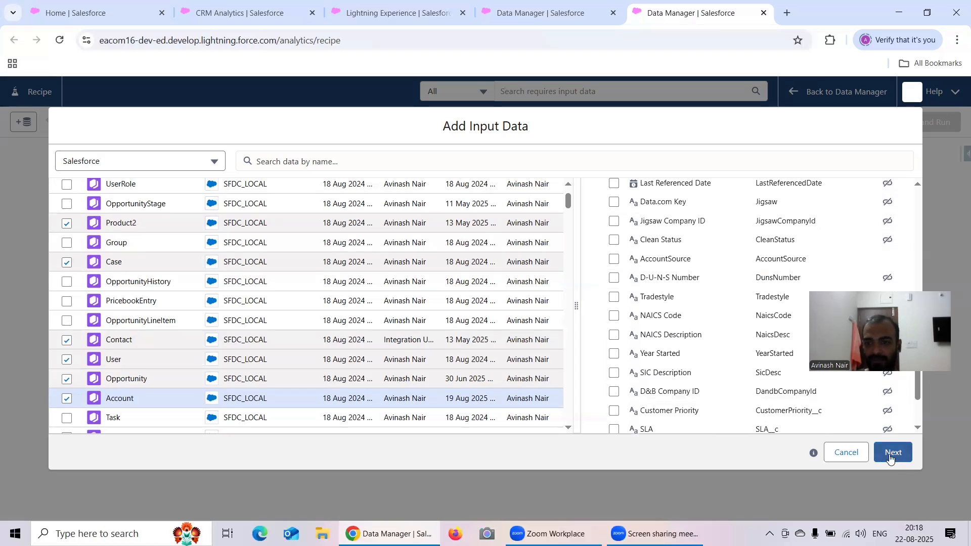
scroll(689, 334, up, 9)
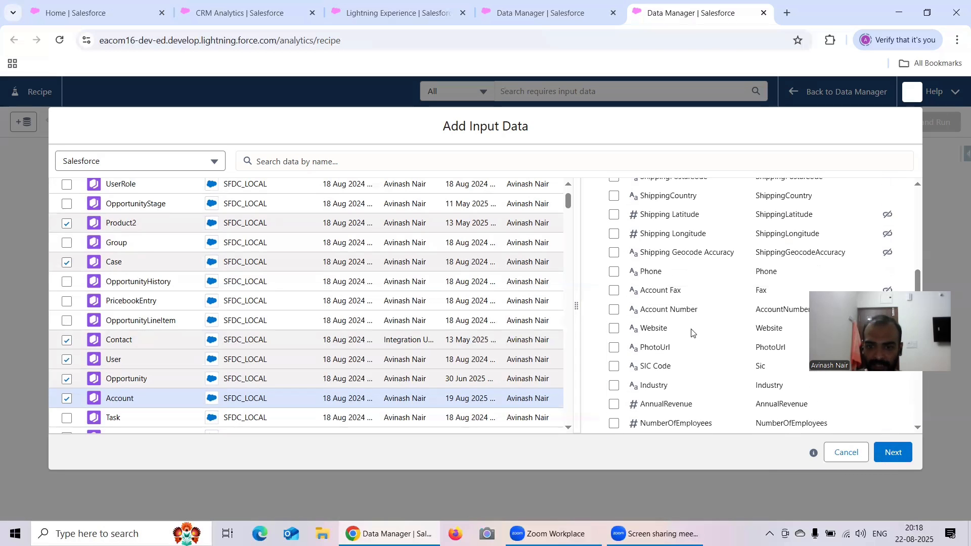
click(611, 326)
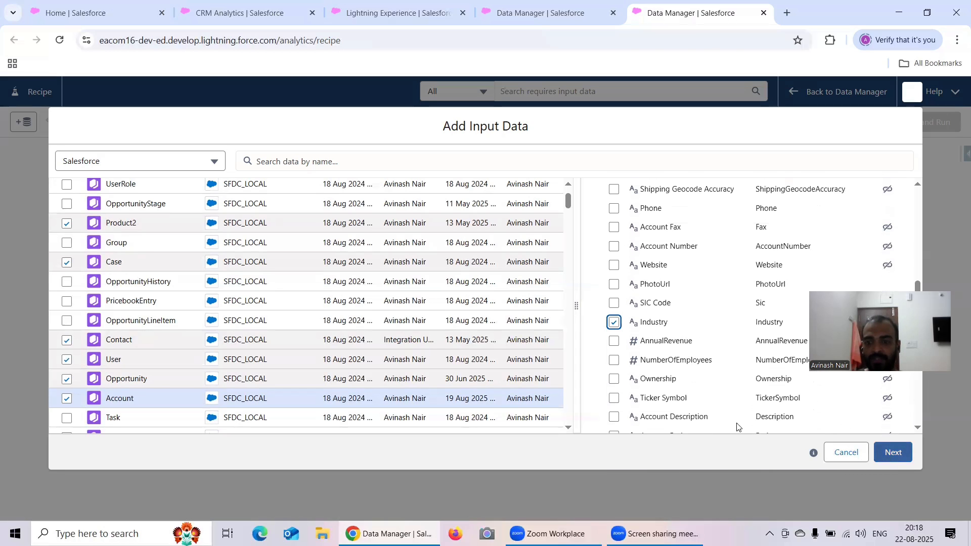
scroll(325, 360, down, 6)
click(893, 453)
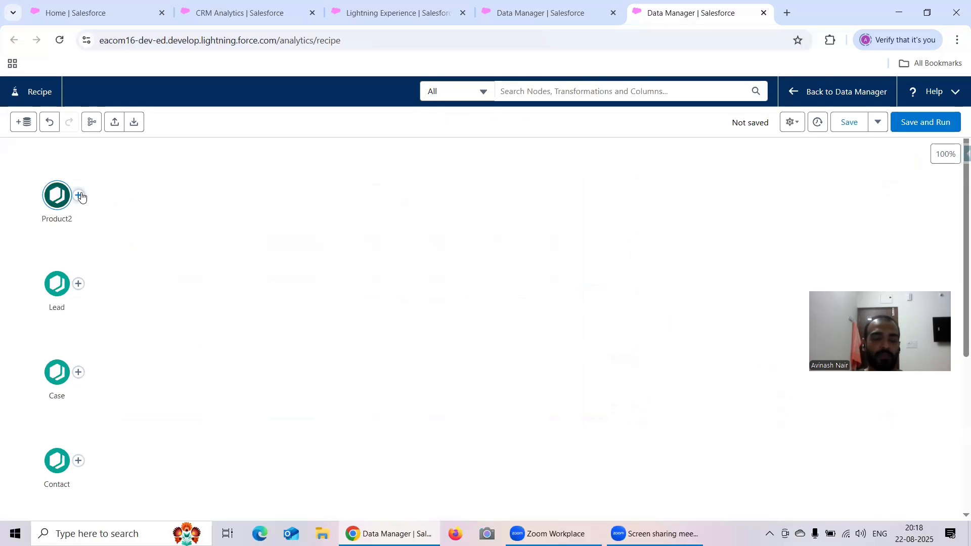
Step: Add an output node after the Product2 input and name the node Product Dataset
click(79, 195)
click(71, 415)
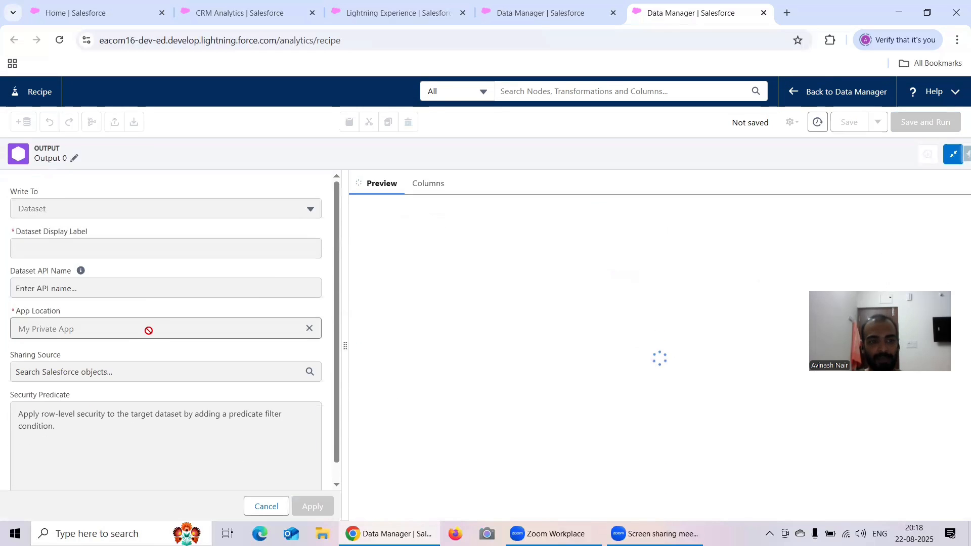
click(74, 158)
drag(128, 199, 66, 201)
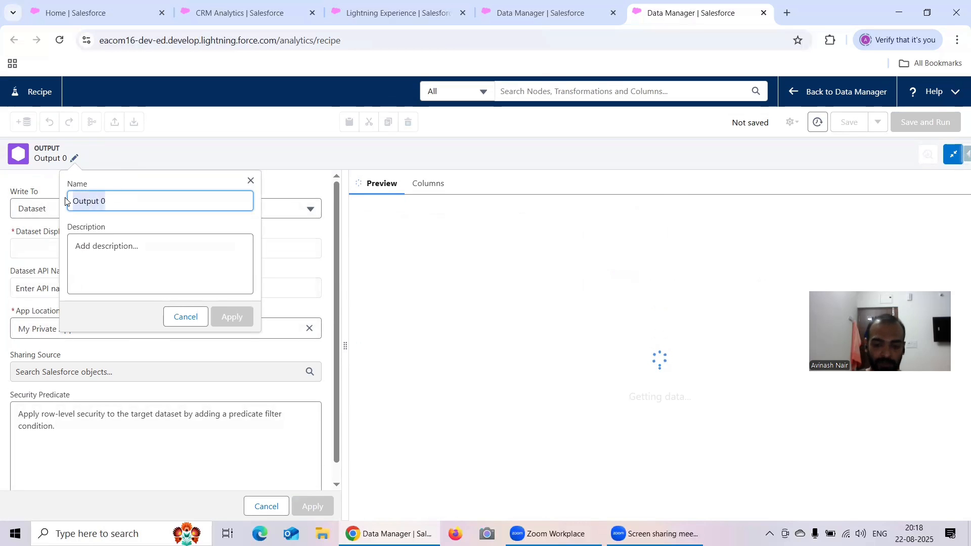
text(Product Dataset)
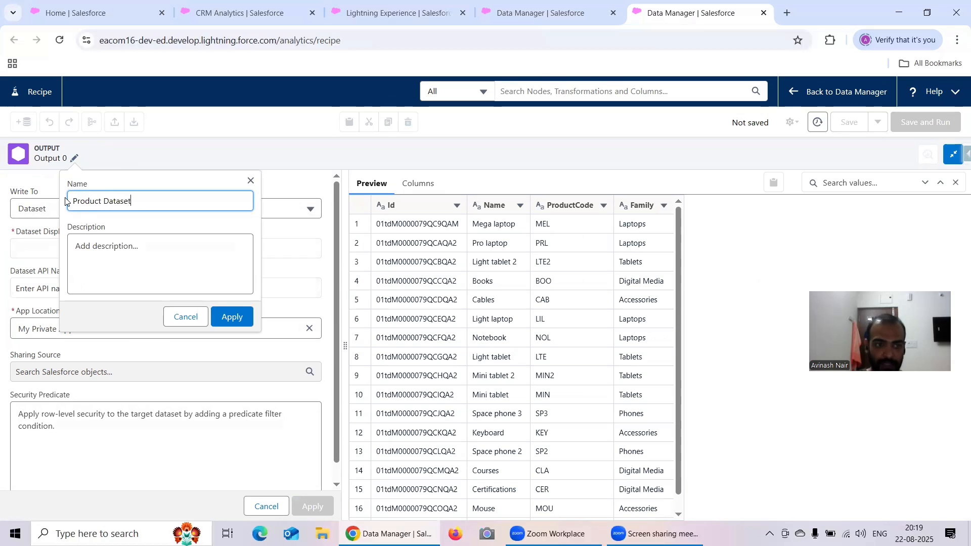
click(233, 316)
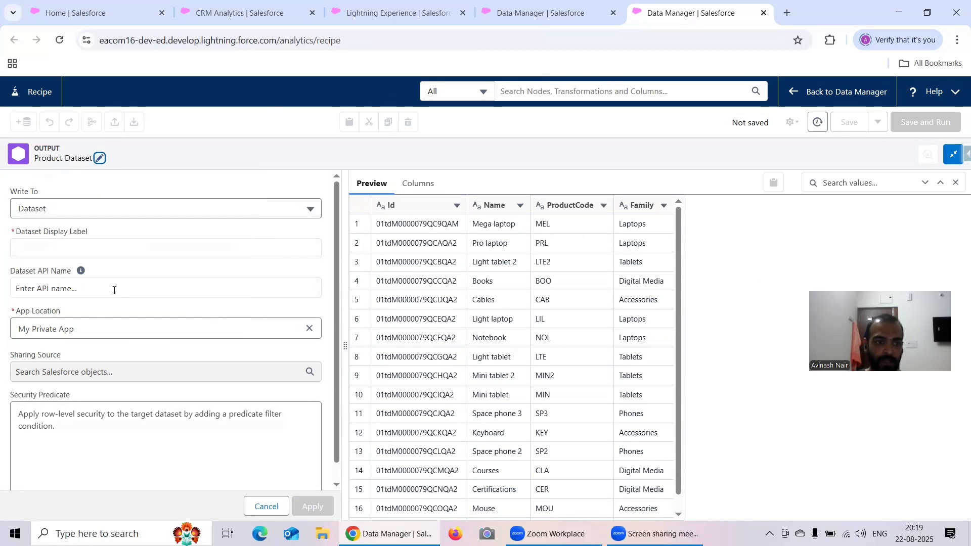
Step: Set the dataset display label of the Product2 output to Recipe Product and copy the label text
click(69, 287)
click(63, 252)
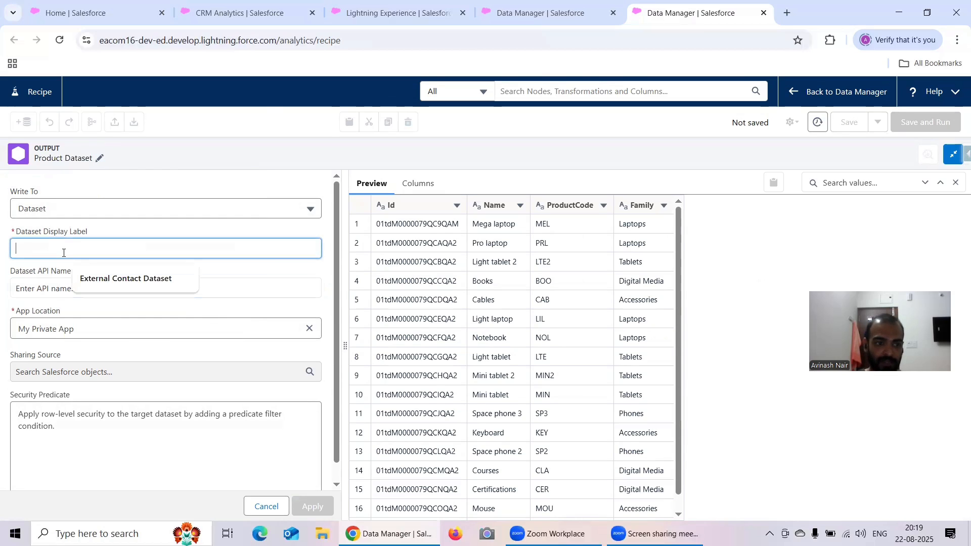
text(Recipe Product)
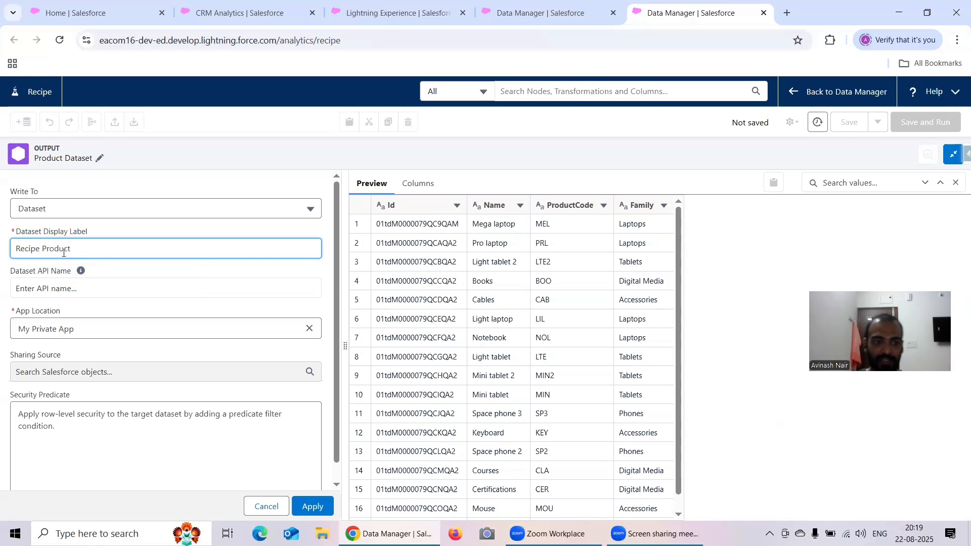
drag(72, 249, 0, 257)
key(ctrl+c)
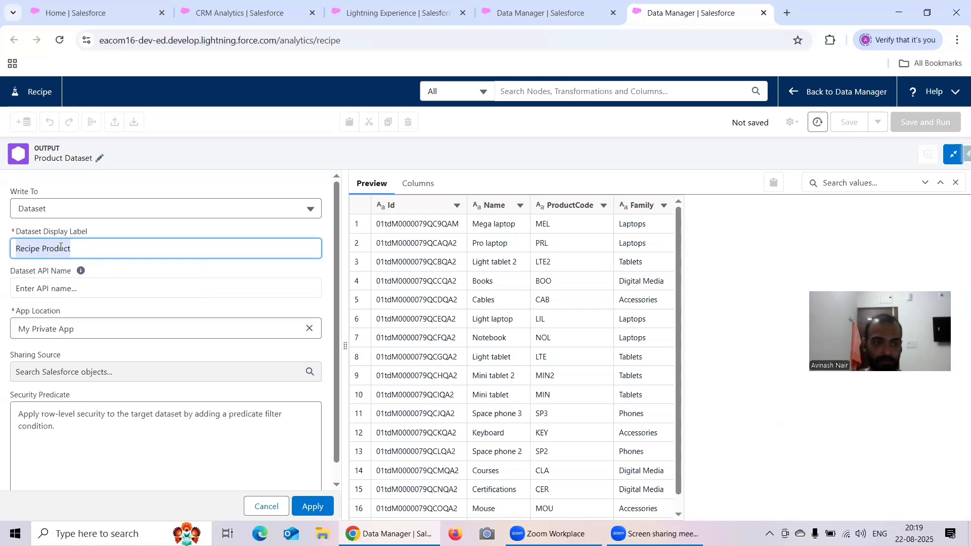
Step: Change the app location of the Product2 output to Recipe Dataset and apply the output settings
click(308, 332)
click(226, 332)
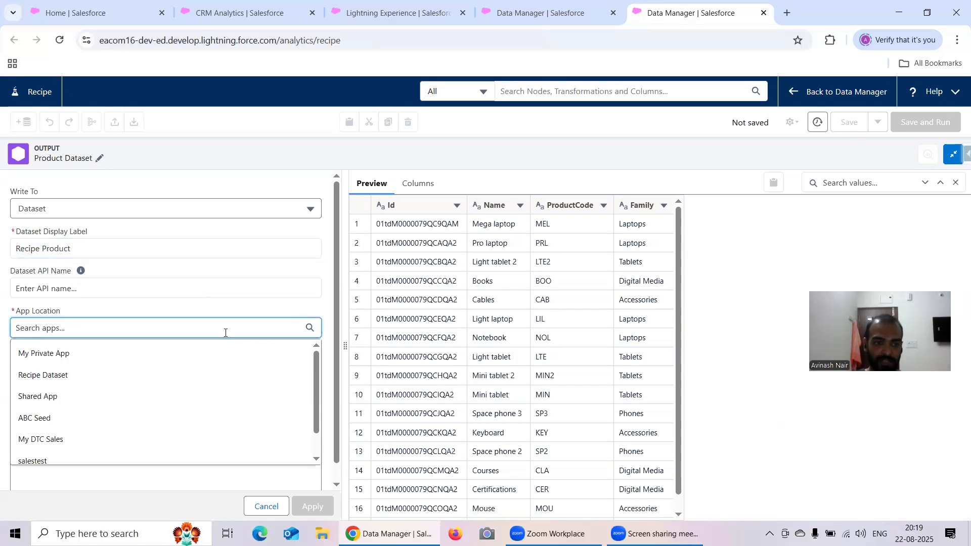
click(80, 380)
scroll(305, 351, down, 1)
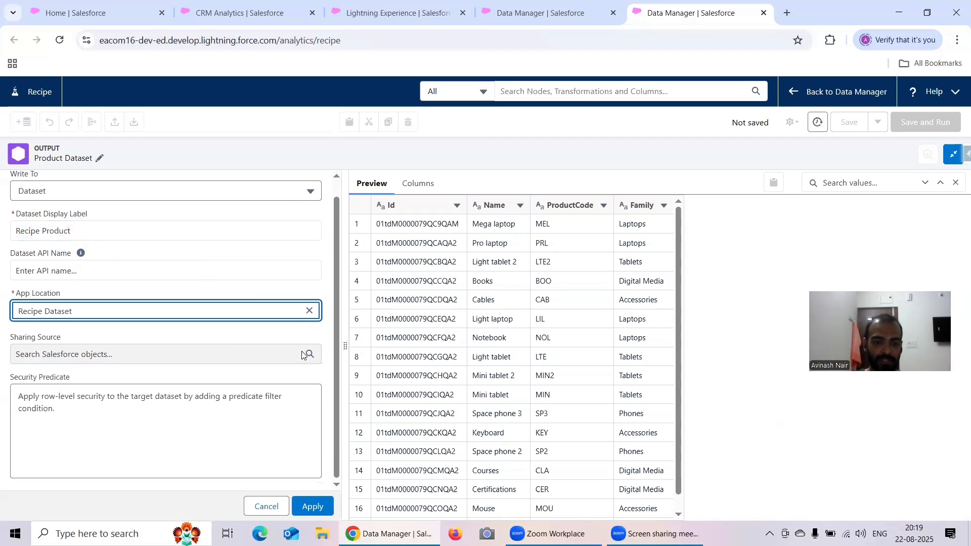
click(311, 507)
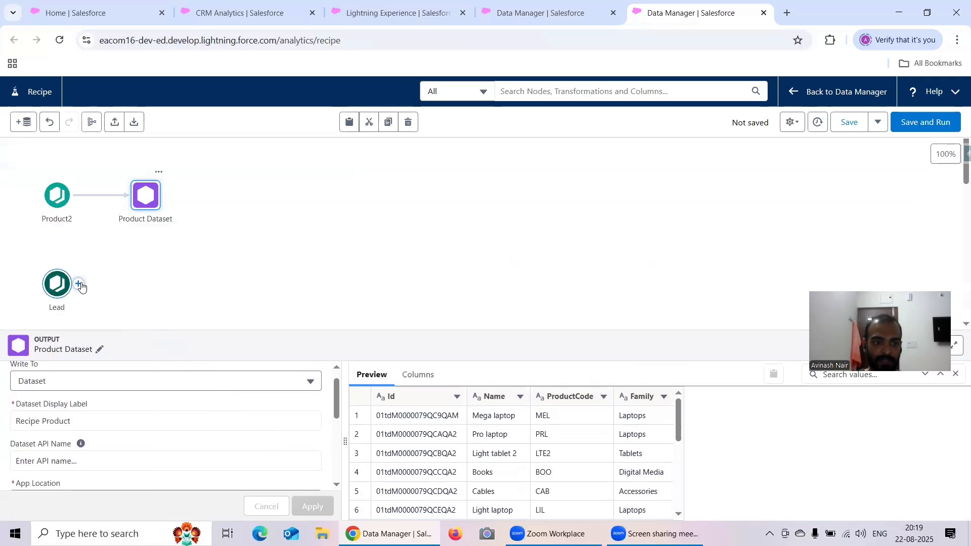
Step: Add an output node after the Lead input and set its dataset display label to Recipe Lead
click(79, 284)
click(66, 498)
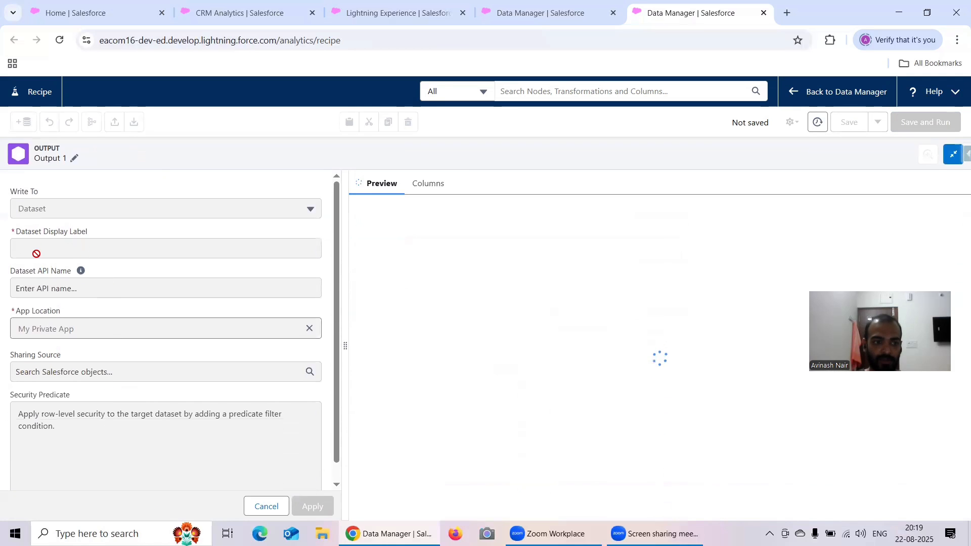
click(51, 248)
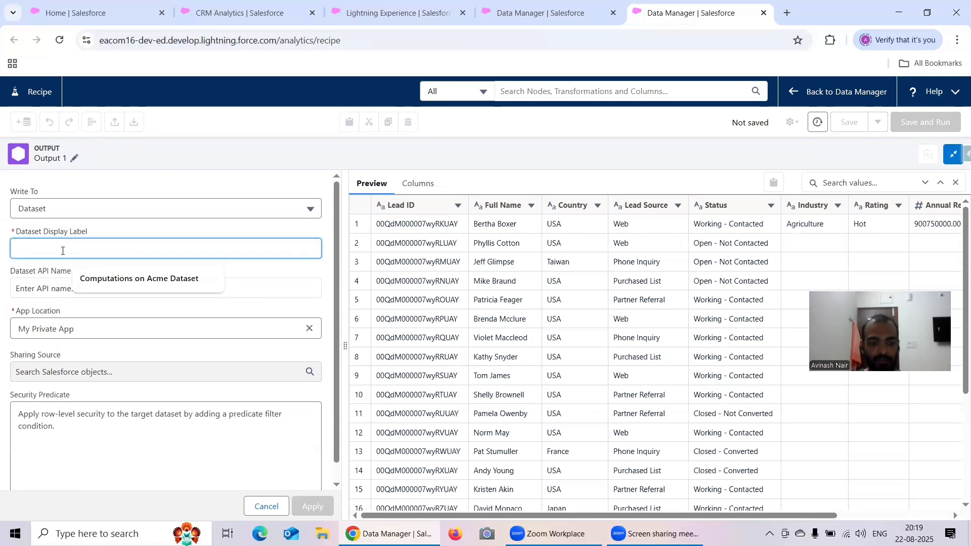
text(Recipe Product)
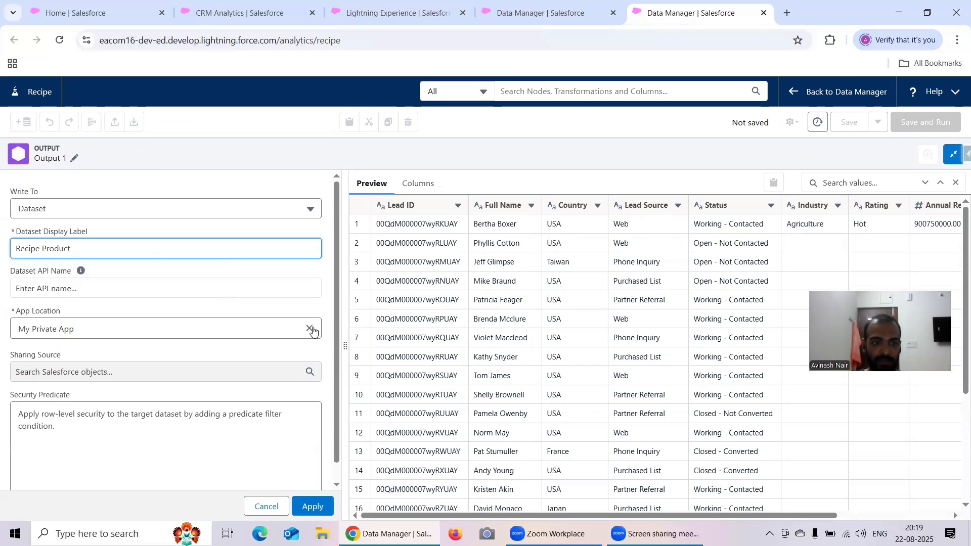
key(BackSpace)
key(BackSpace)
key(BackSpace)
key(BackSpace)
key(BackSpace)
key(BackSpace)
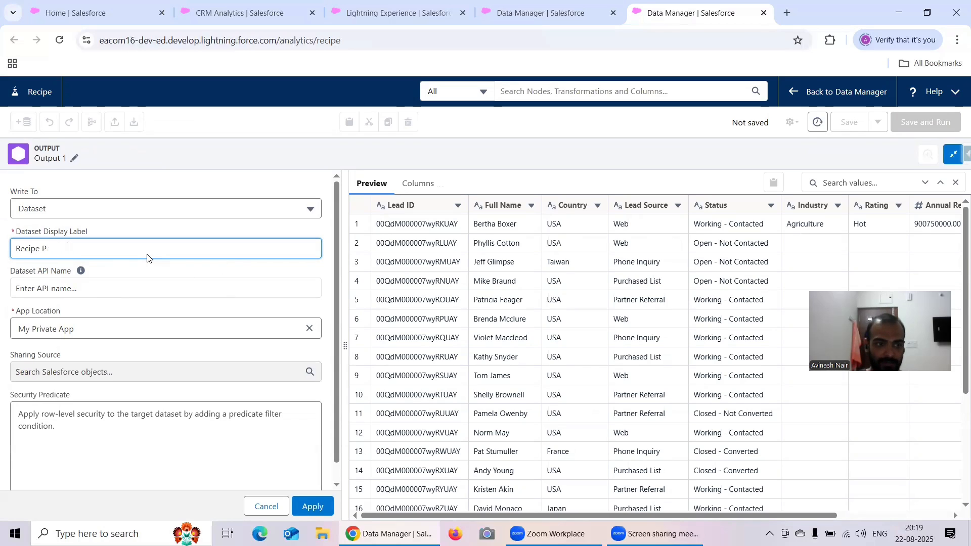
text(Lead)
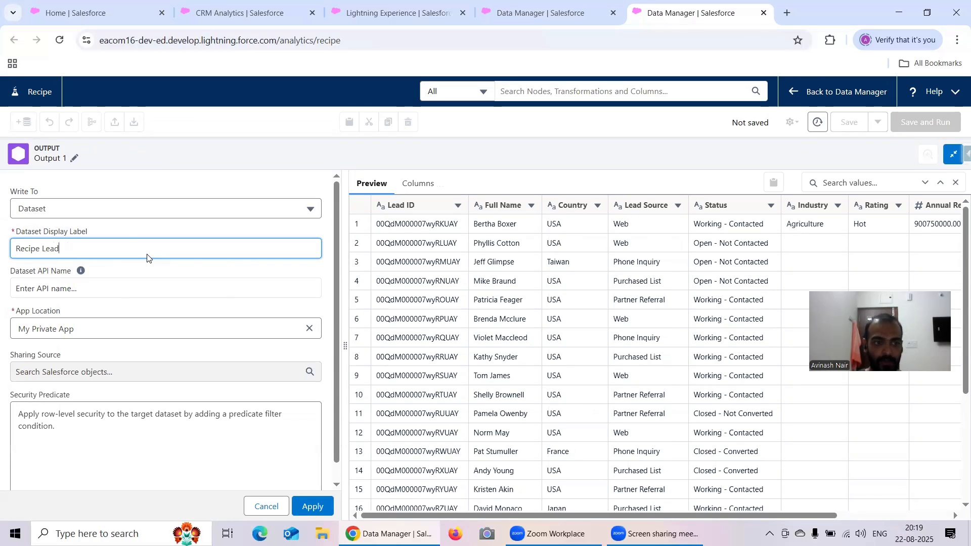
Step: Name the Lead output node Lead Dataset and apply its output settings
click(74, 158)
drag(107, 201, 56, 207)
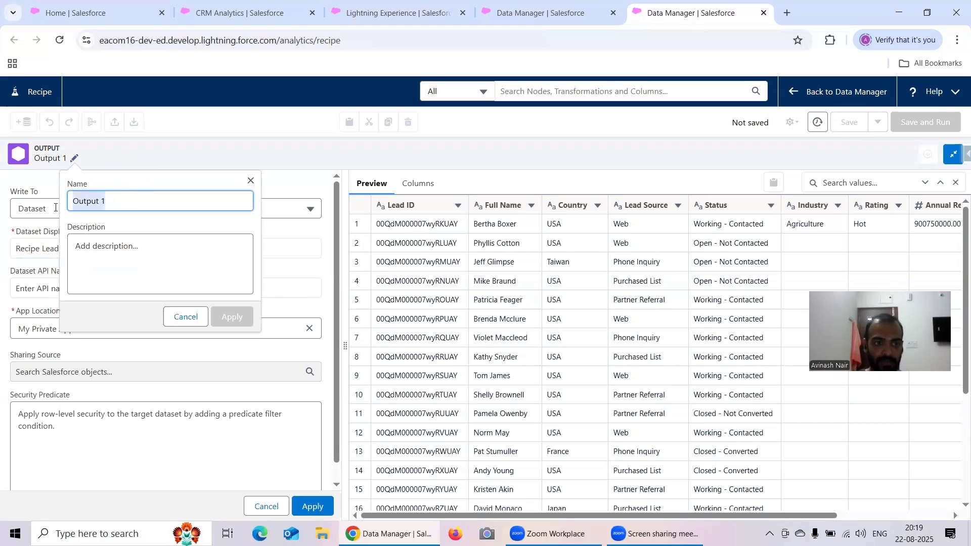
text(Lead D)
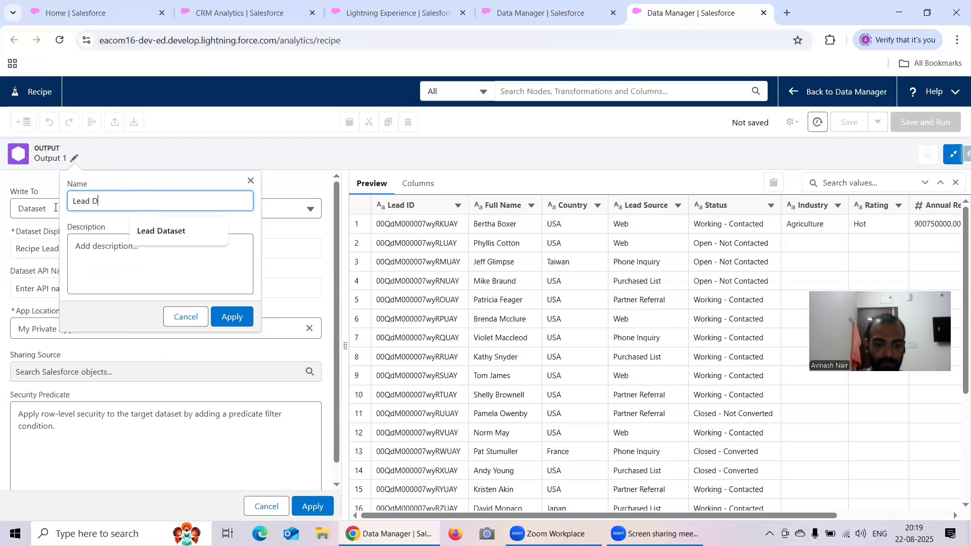
text(ayaset)
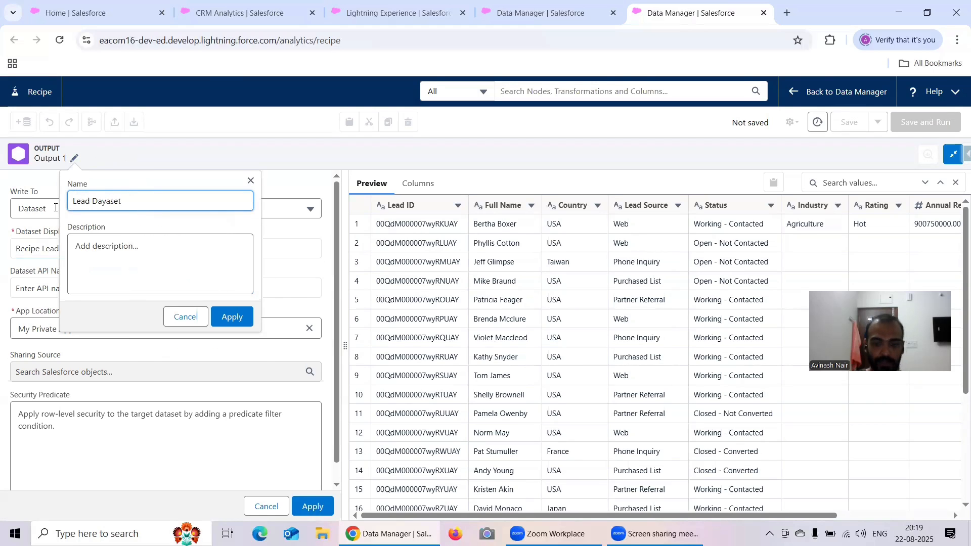
key(BackSpace)
key(BackSpace)
key(BackSpace)
key(BackSpace)
key(BackSpace)
text(tase)
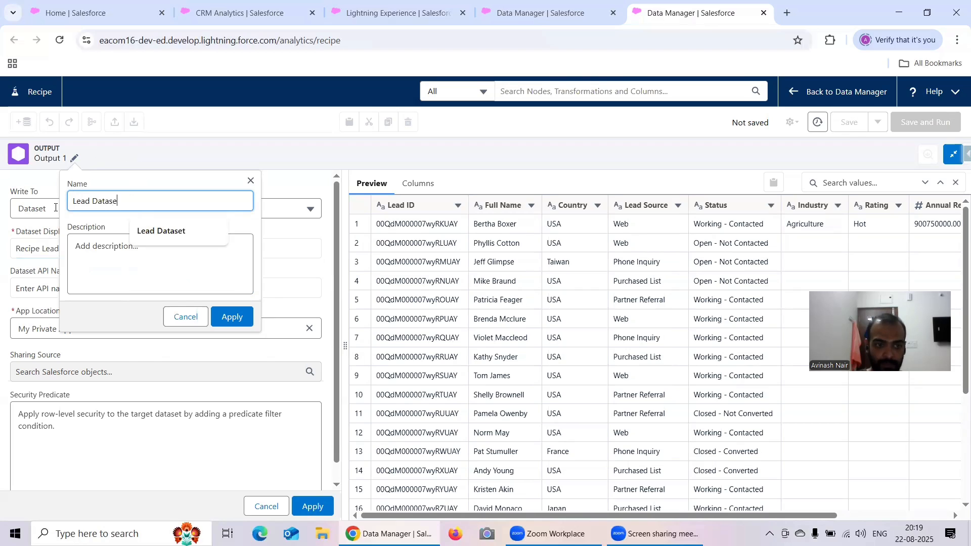
text(t)
click(227, 319)
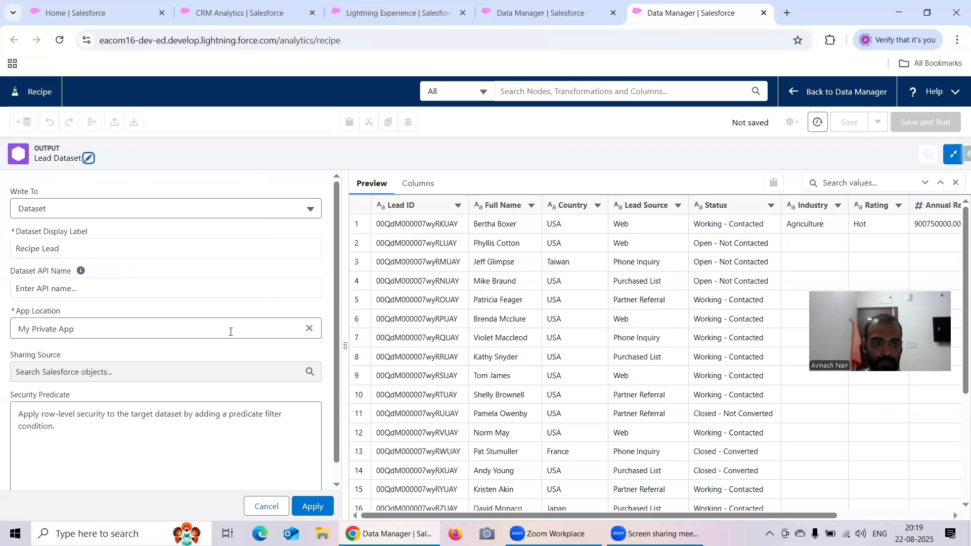
click(312, 506)
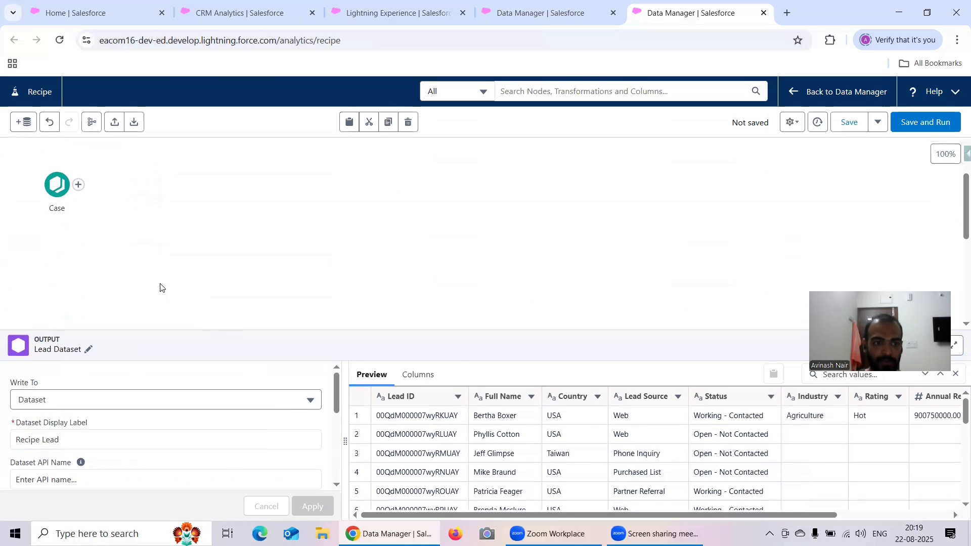
Step: Add an output node after the Case input and enter Recipe Case as its dataset API name
click(78, 184)
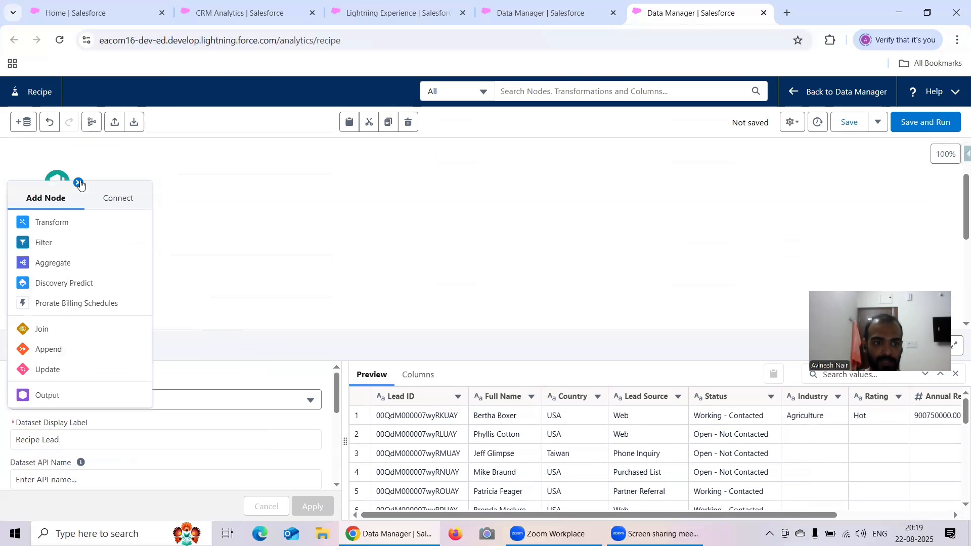
click(75, 395)
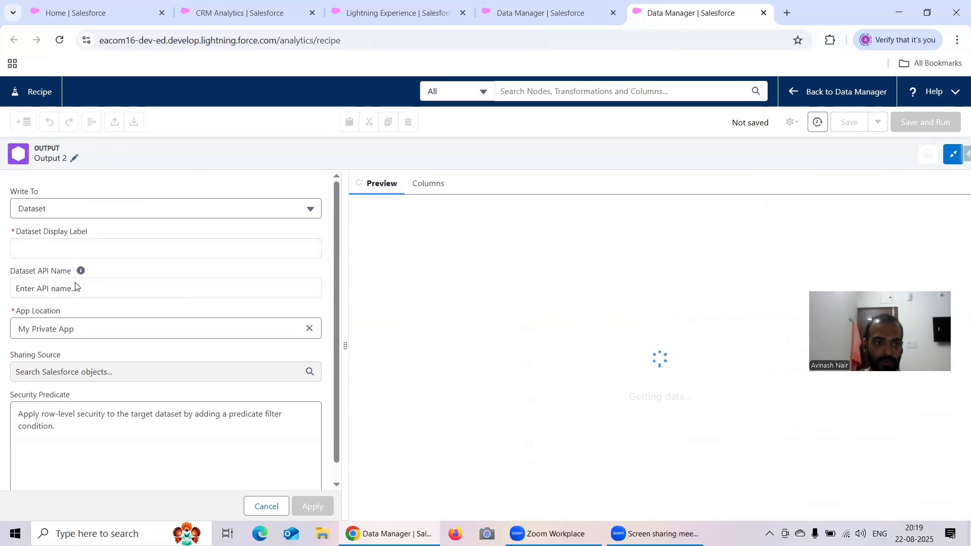
click(71, 283)
key(ctrl+v)
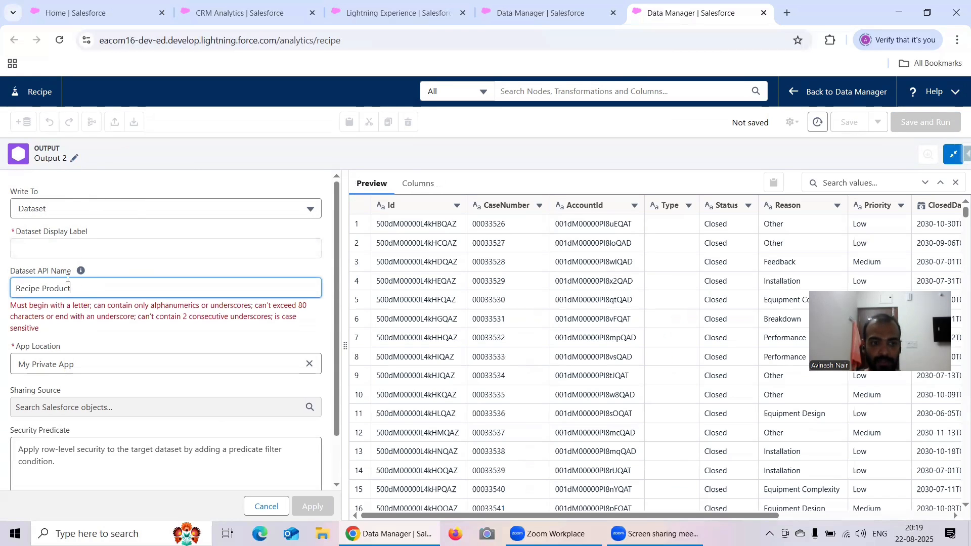
key(BackSpace)
key(BackSpace)
key(BackSpace)
key(BackSpace)
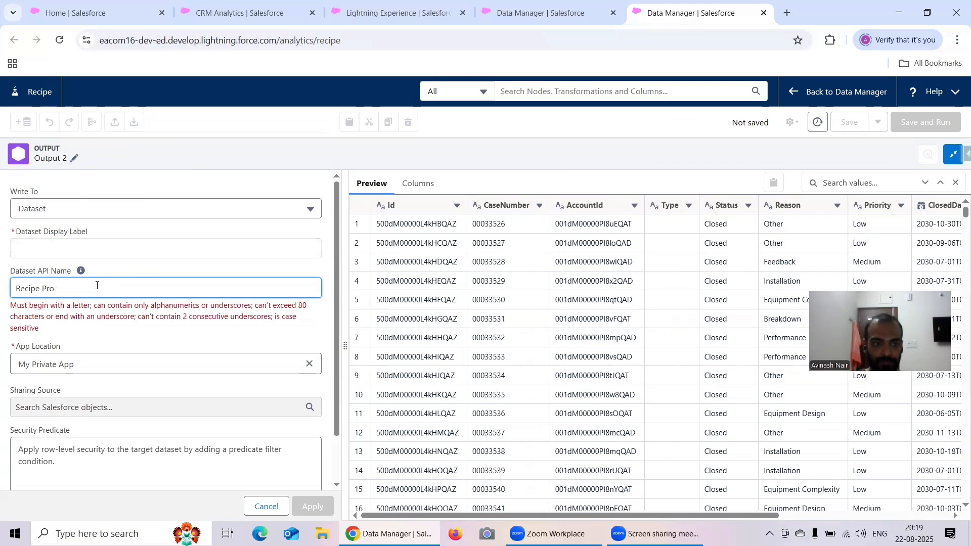
text(Case)
Step: Name the Case output node Case Dataset
click(76, 161)
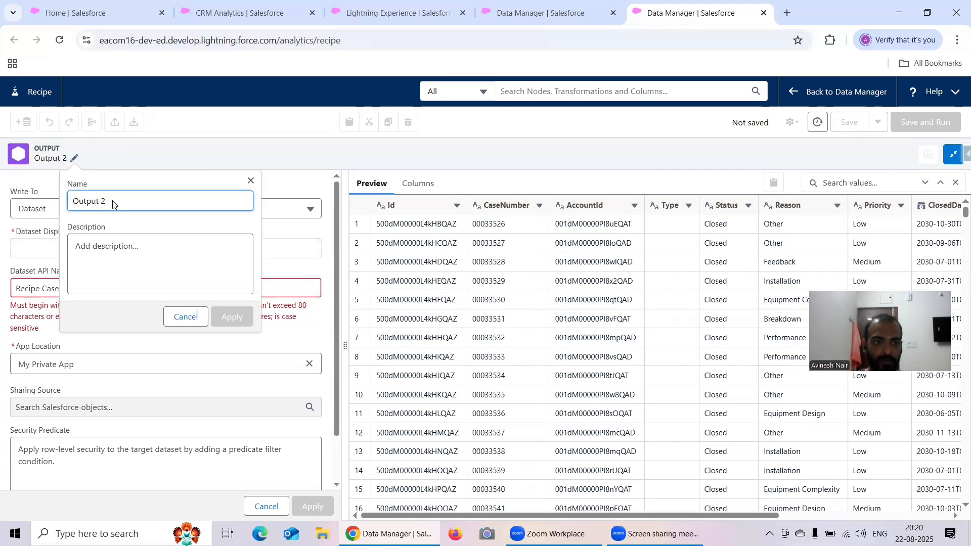
drag(115, 203, 66, 201)
text(Case Dataset)
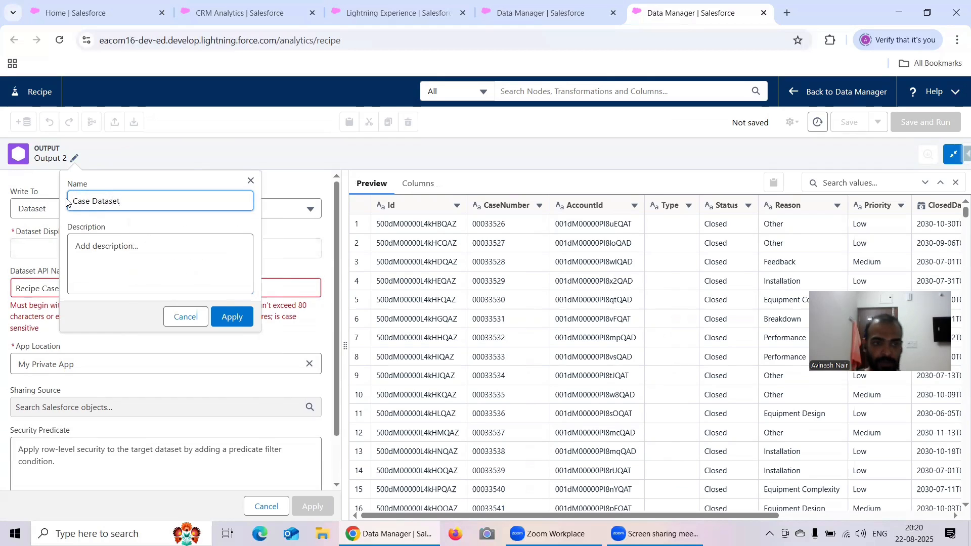
click(230, 317)
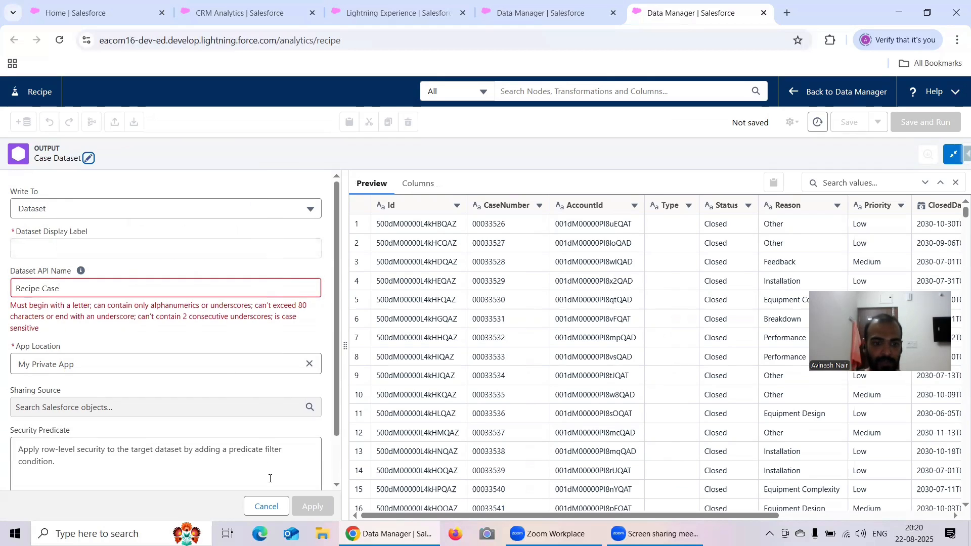
Step: Move the text Recipe Case from the dataset API name to the dataset display label and apply the Case output settings
triple_click(76, 287)
key(ctrl+c)
key(BackSpace)
click(53, 250)
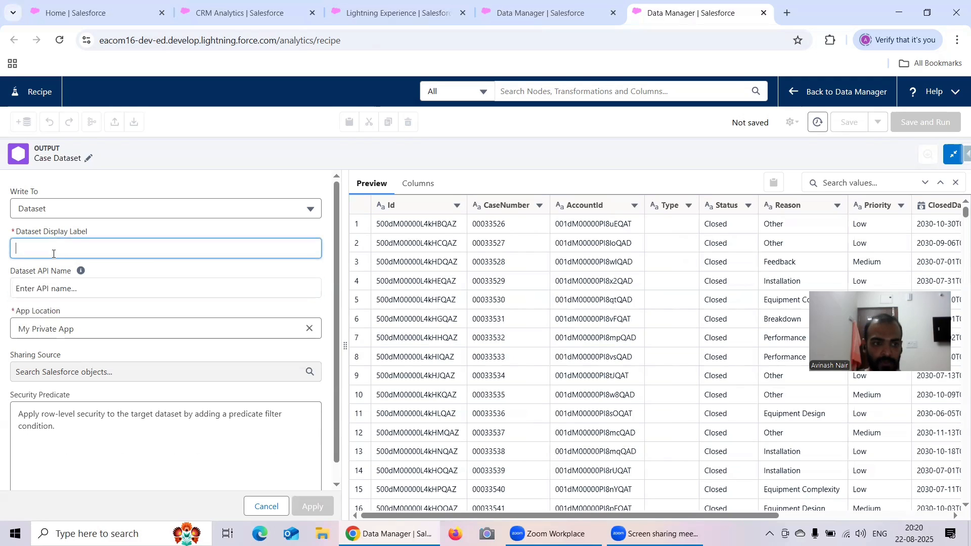
key(ctrl+v)
click(312, 506)
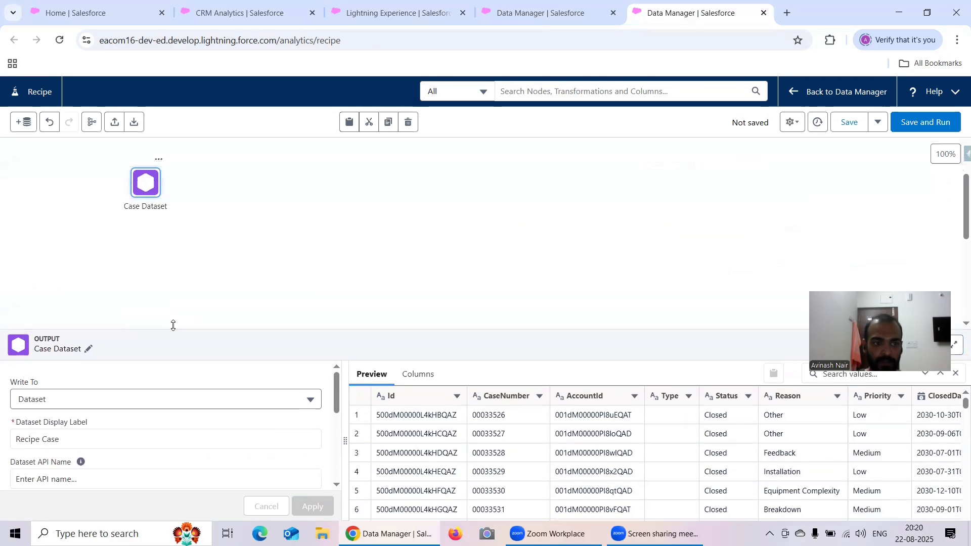
Step: Add an output node after the Contact input and set its dataset display label to Recipe Contact
click(78, 145)
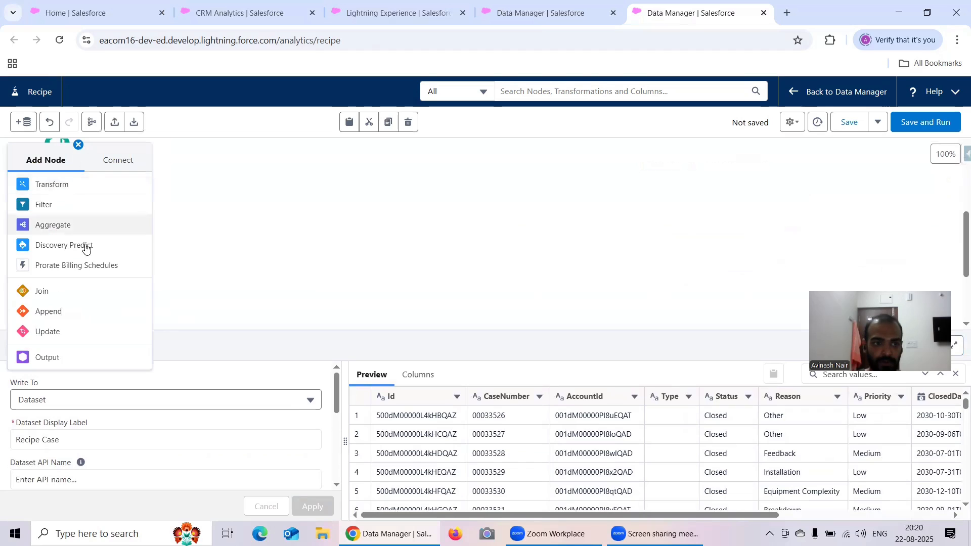
click(74, 358)
click(61, 245)
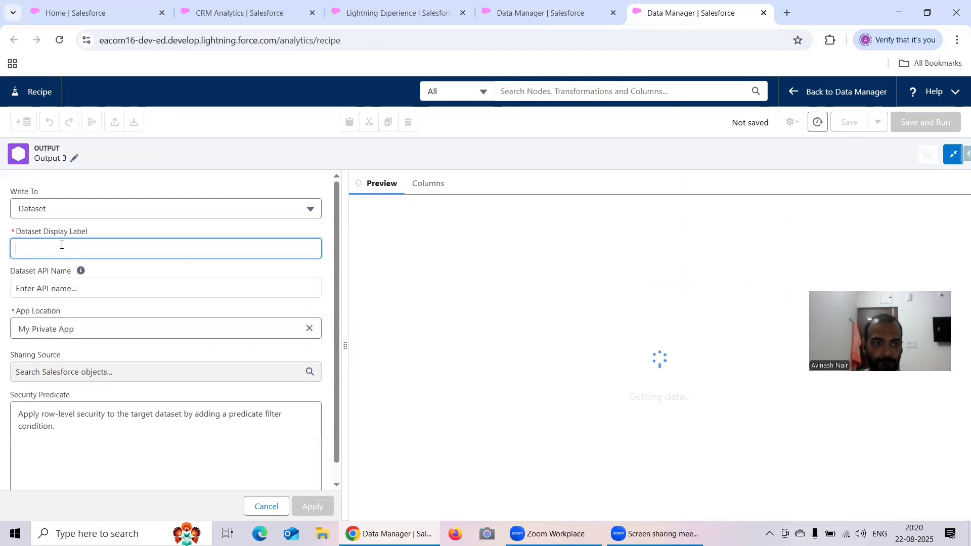
key(ctrl+v)
key(BackSpace)
key(BackSpace)
key(BackSpace)
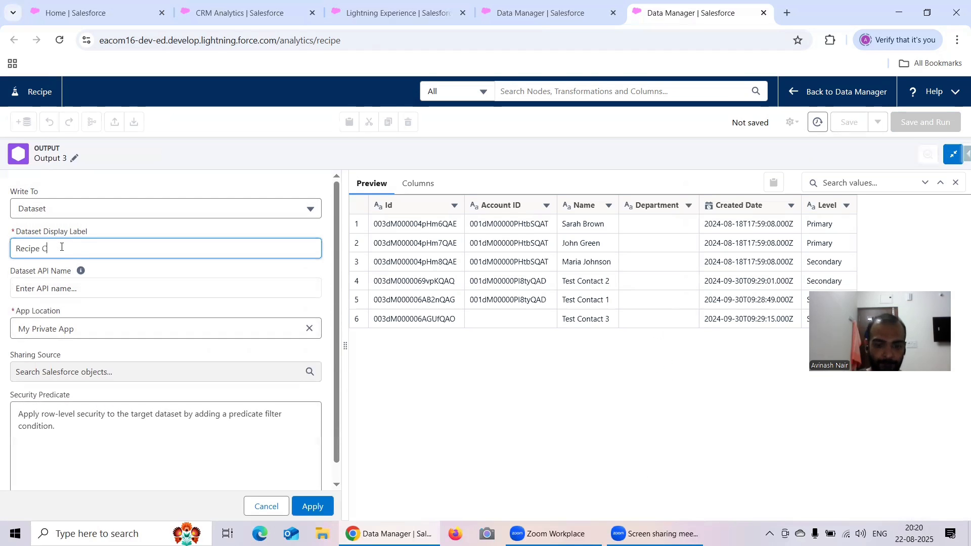
text(ontact)
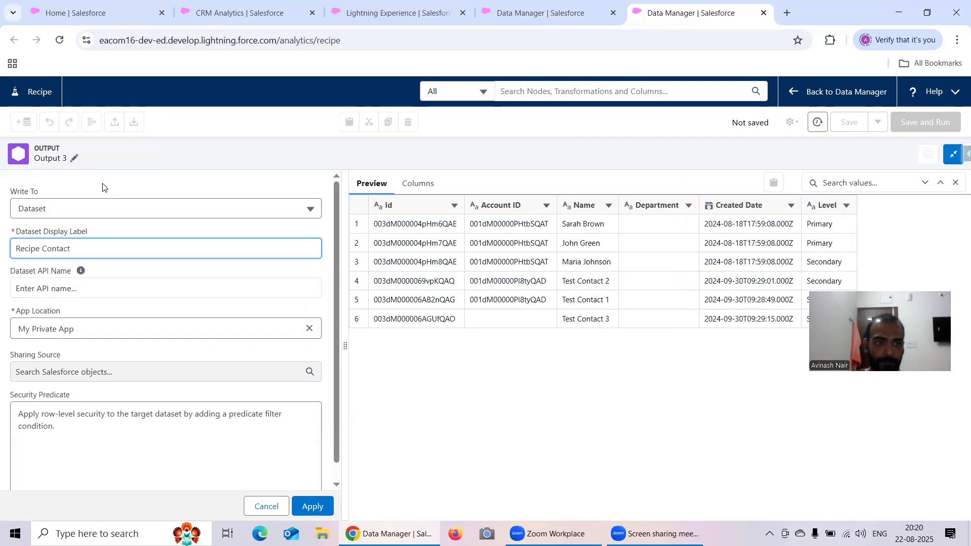
Step: Name the Contact output node Contact Dataset and apply the output settings
click(74, 160)
drag(106, 201, 74, 209)
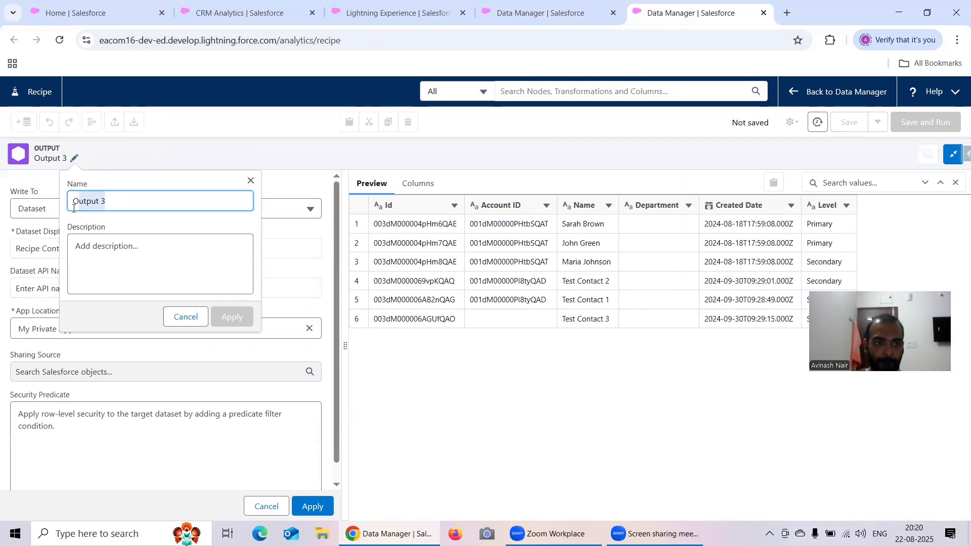
text(tac)
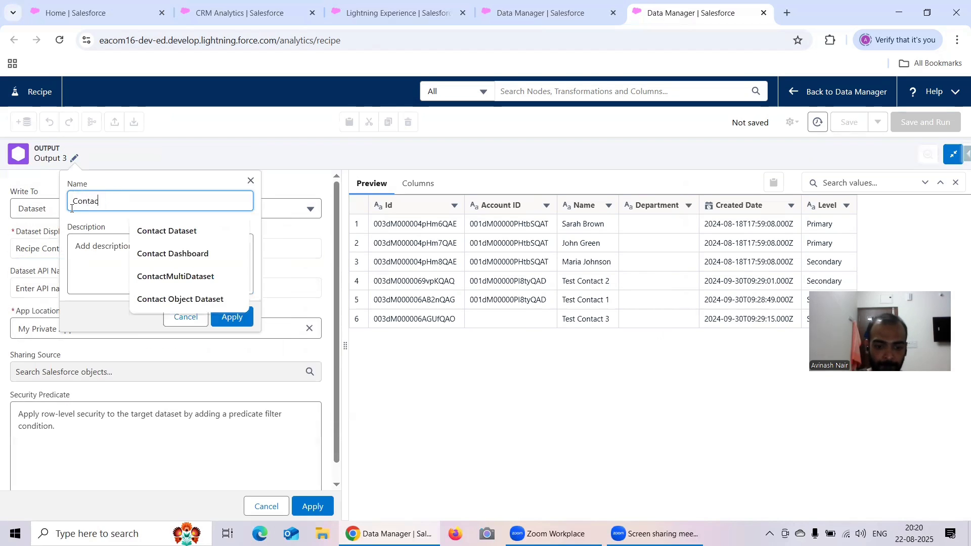
text(t Dataset)
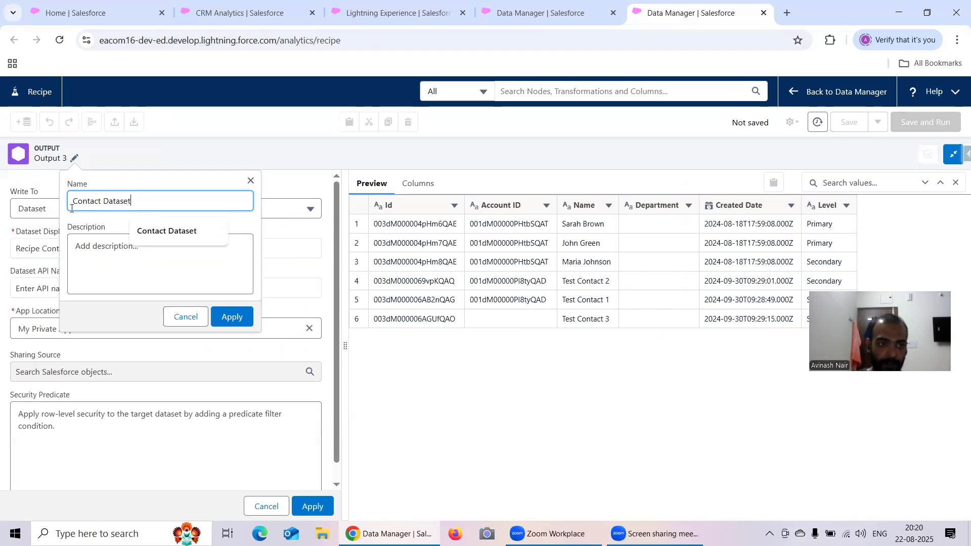
click(232, 316)
click(312, 506)
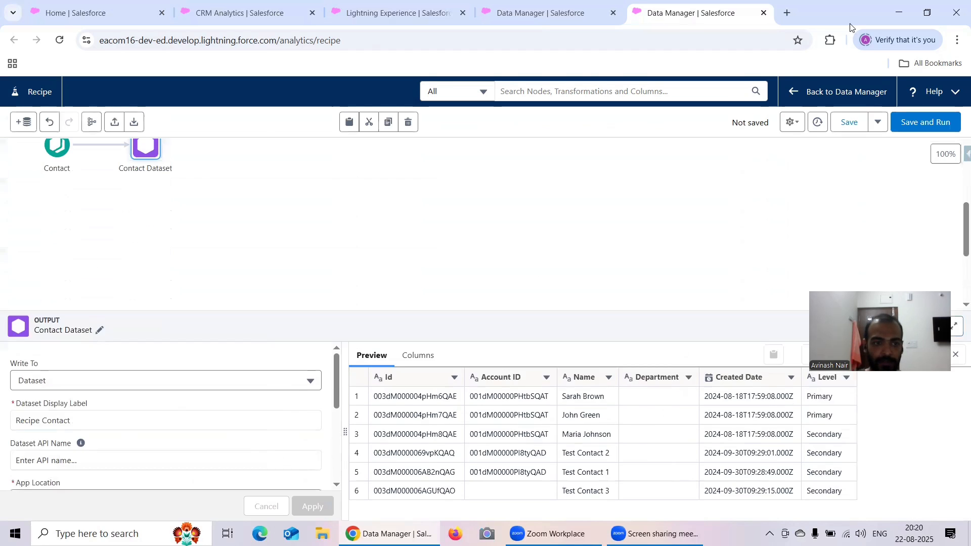
Step: Add an output node after the User input and name it User Dataset
scroll(88, 204, down, 2)
click(79, 174)
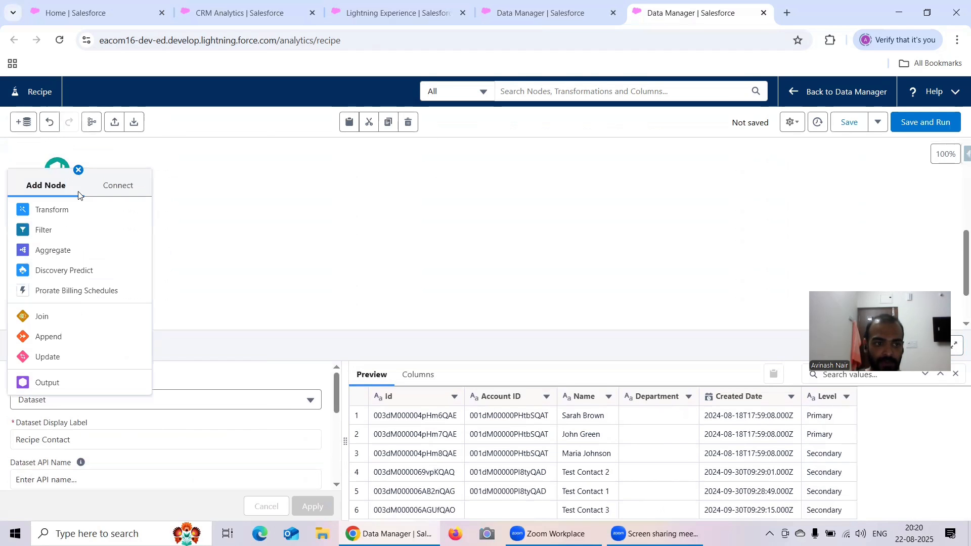
click(62, 386)
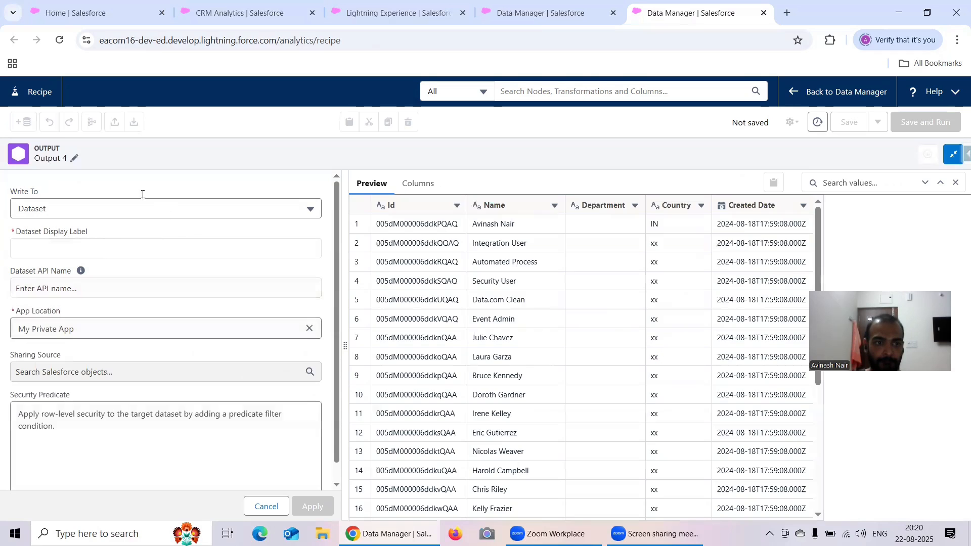
click(75, 158)
drag(119, 197, 70, 197)
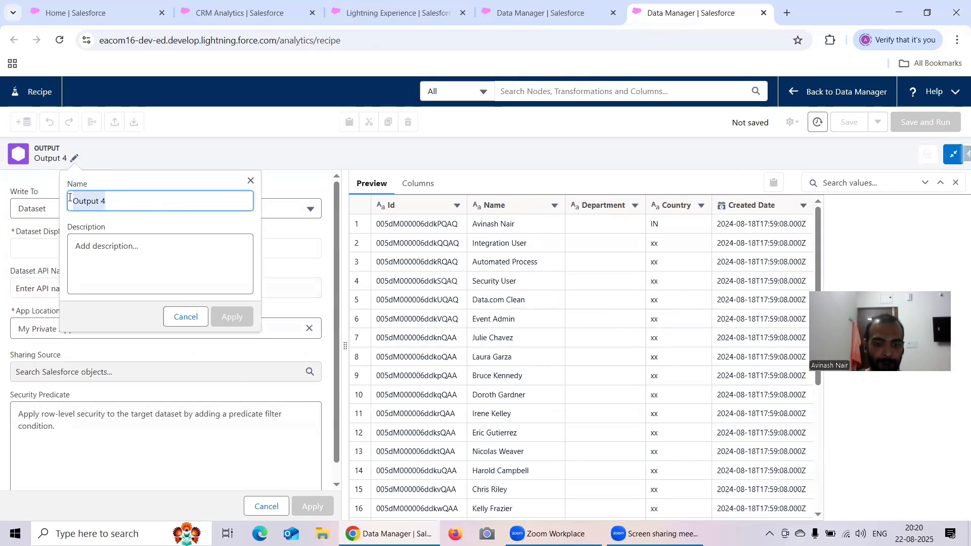
text(User D)
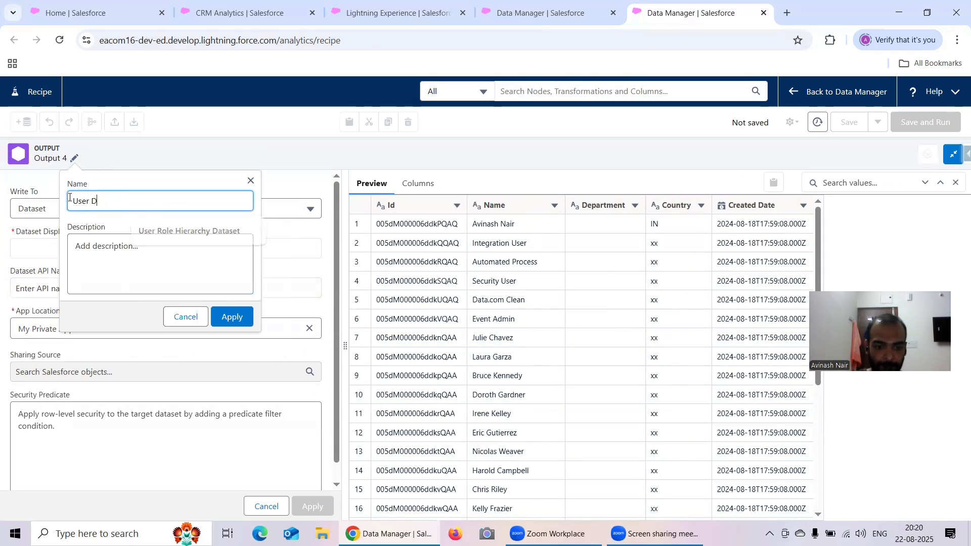
text(ataset)
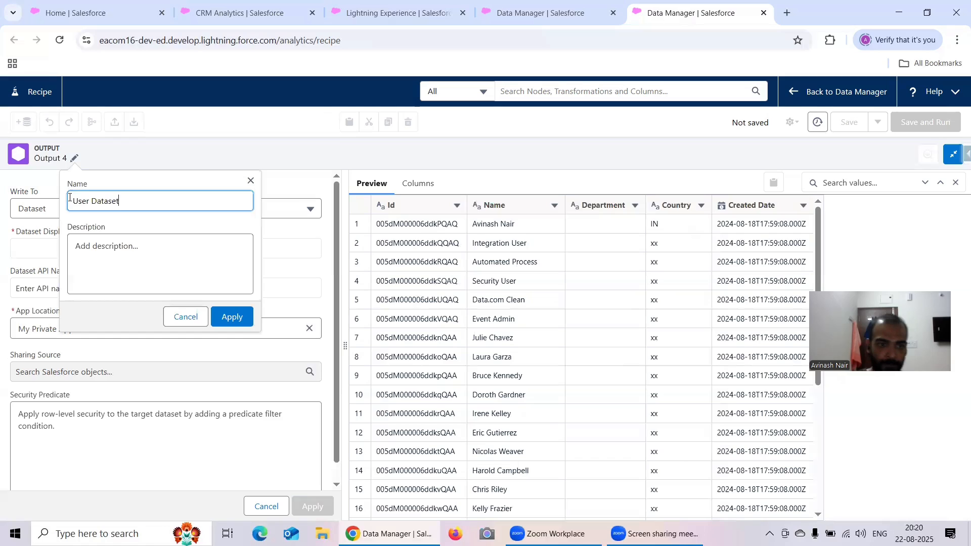
click(232, 317)
Step: Set the User output's dataset display label to Recipe User and apply the output settings
click(60, 250)
text(Recipe Case)
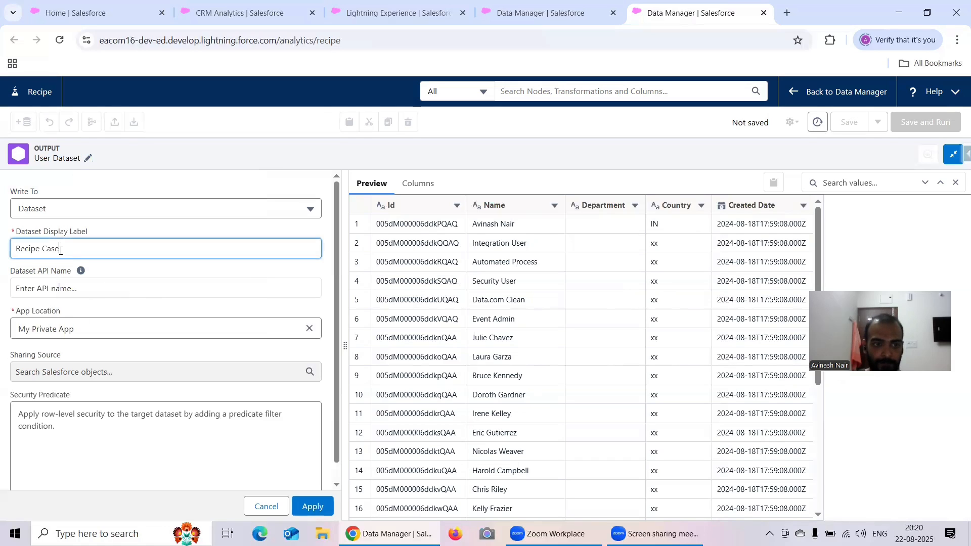
key(BackSpace)
key(BackSpace)
key(BackSpace)
key(BackSpace)
text(Us)
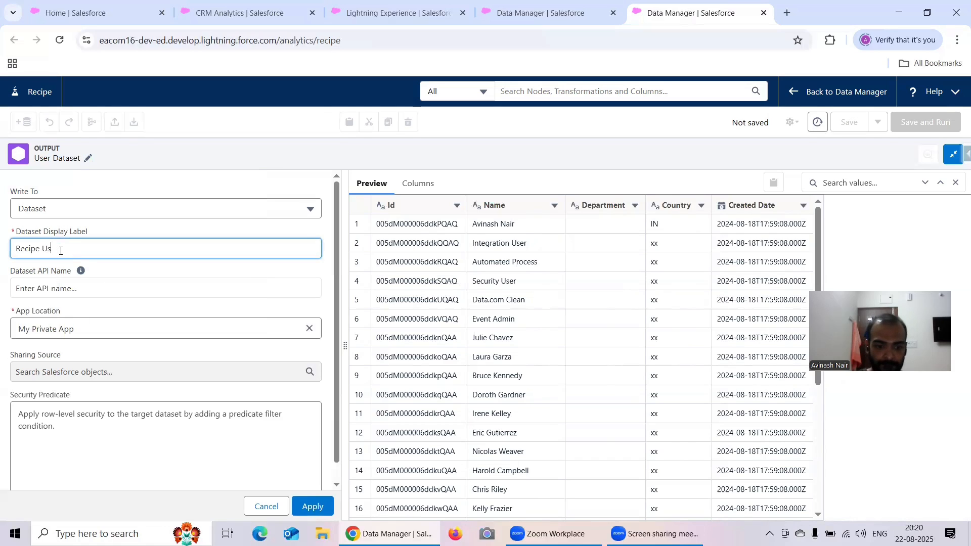
text(er)
click(312, 506)
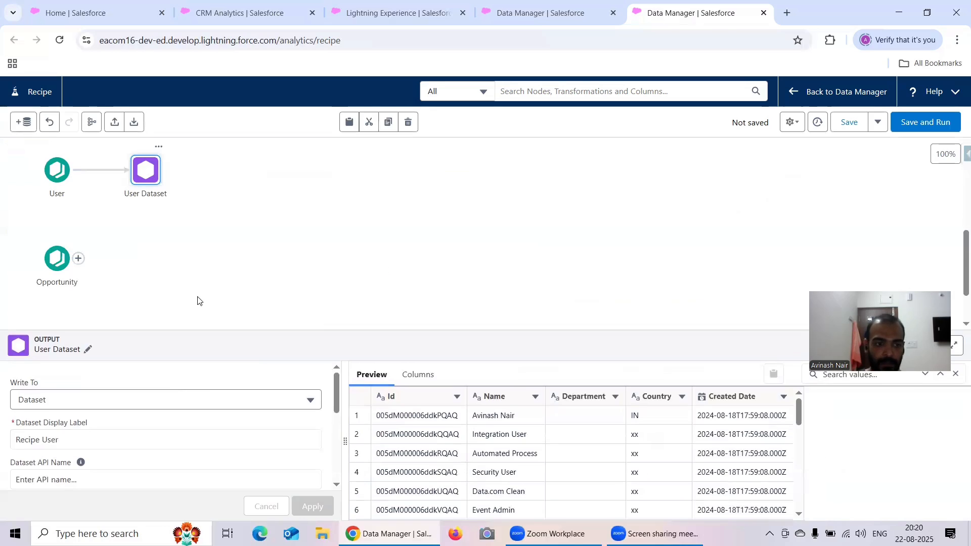
Step: Add an output node after the Opportunity input and name it Opportunity Dataset
scroll(197, 300, down, 1)
click(79, 197)
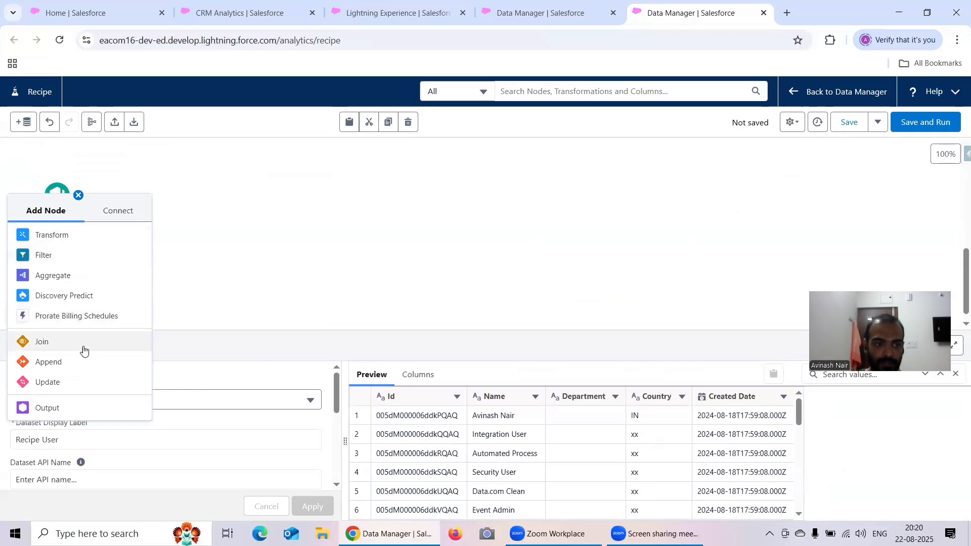
click(71, 407)
click(76, 160)
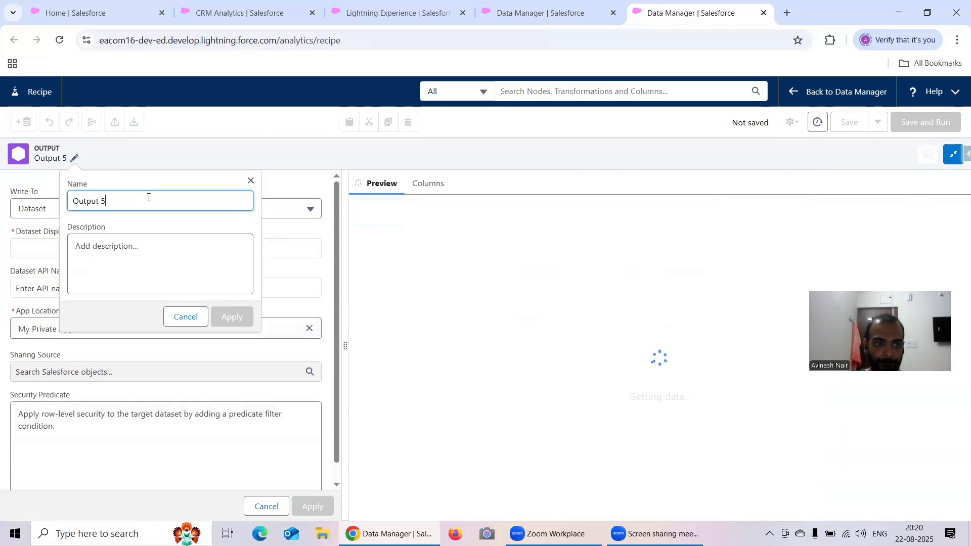
text(Oppo)
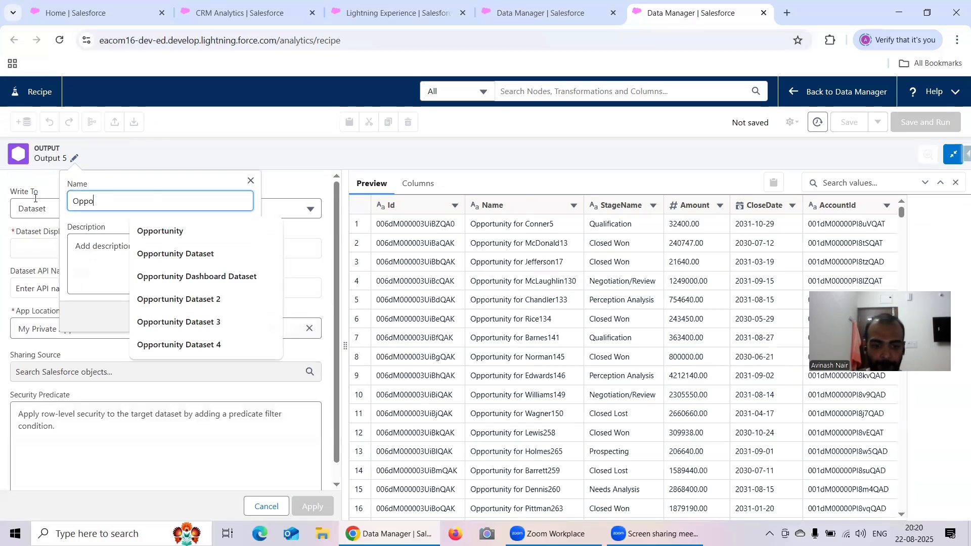
text(rtunity Dataset)
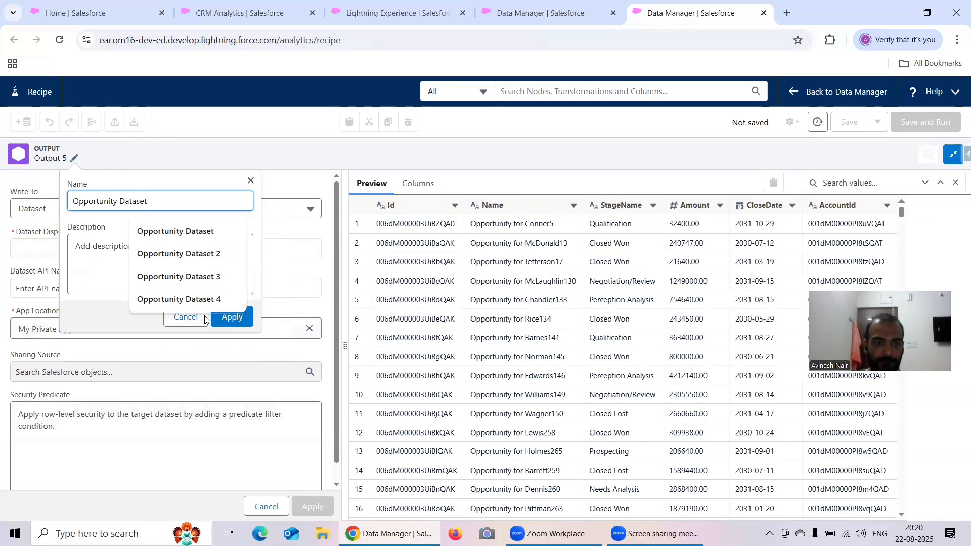
click(233, 318)
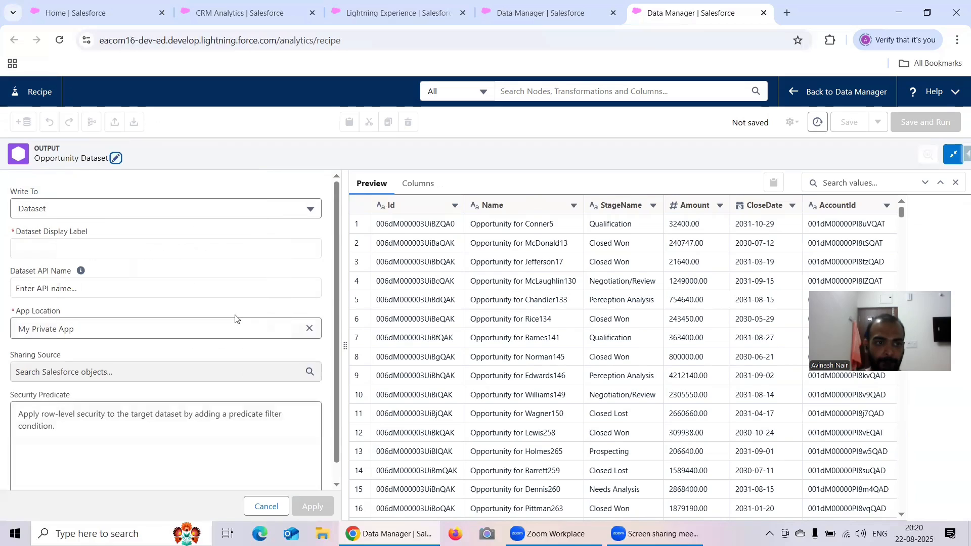
Step: Set the Opportunity output's dataset display label to Recipe Opportunity
click(104, 248)
text(Recipe Case)
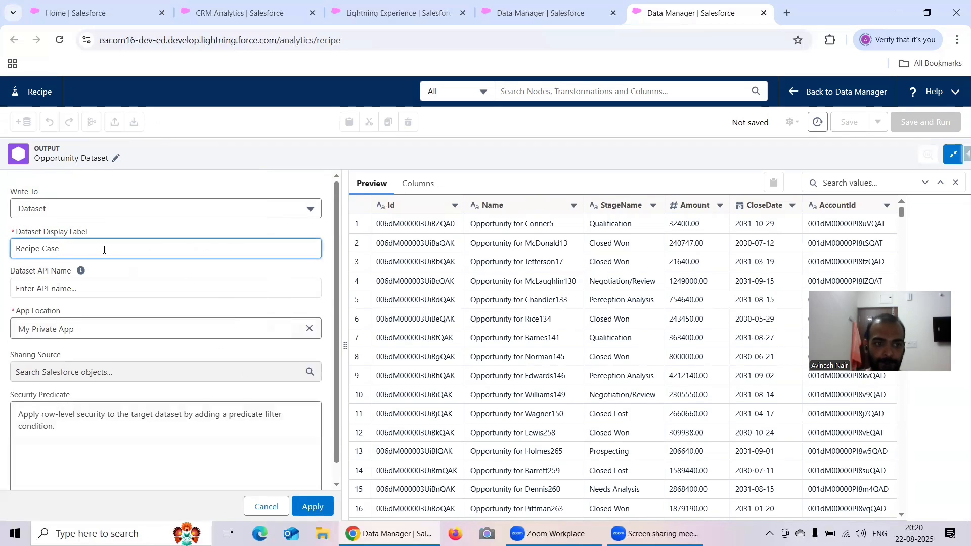
key(BackSpace)
key(BackSpace)
key(BackSpace)
key(BackSpace)
key(BackSpace)
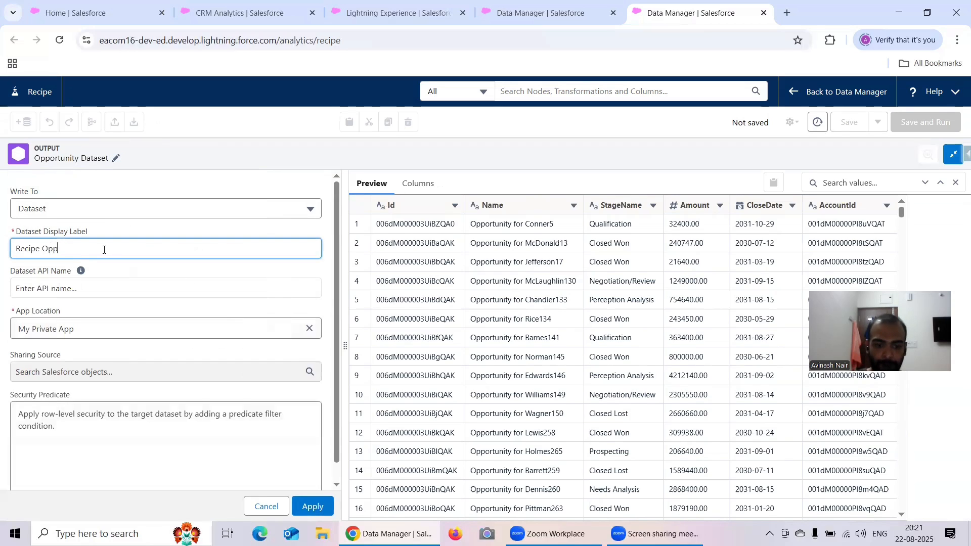
text(Opportunity)
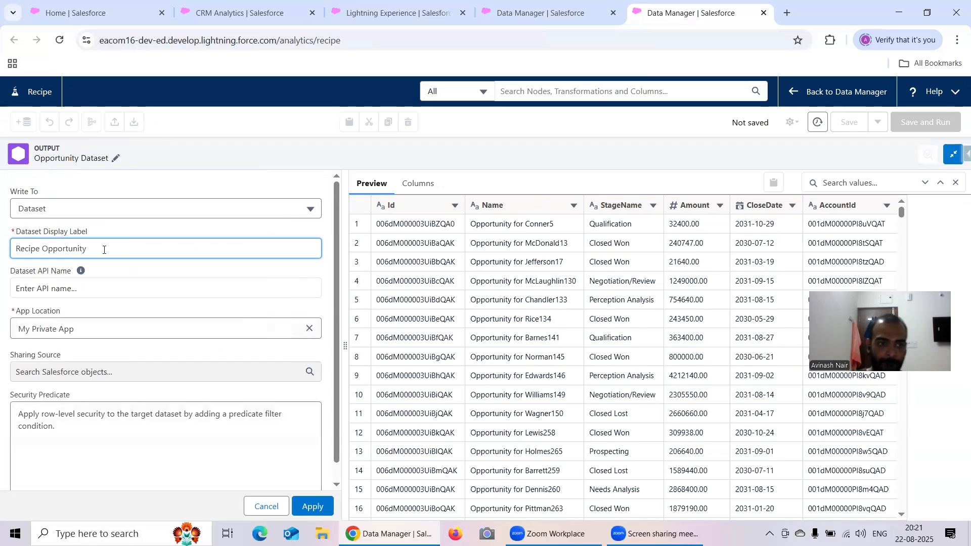
Step: Change the Opportunity output's app location to Recipe Dataset and apply the output settings
click(309, 329)
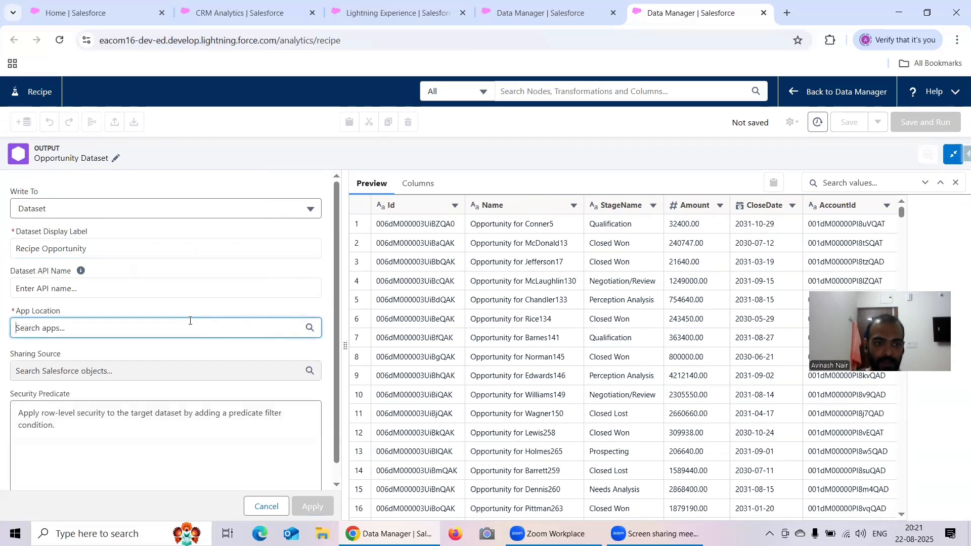
click(189, 323)
click(77, 377)
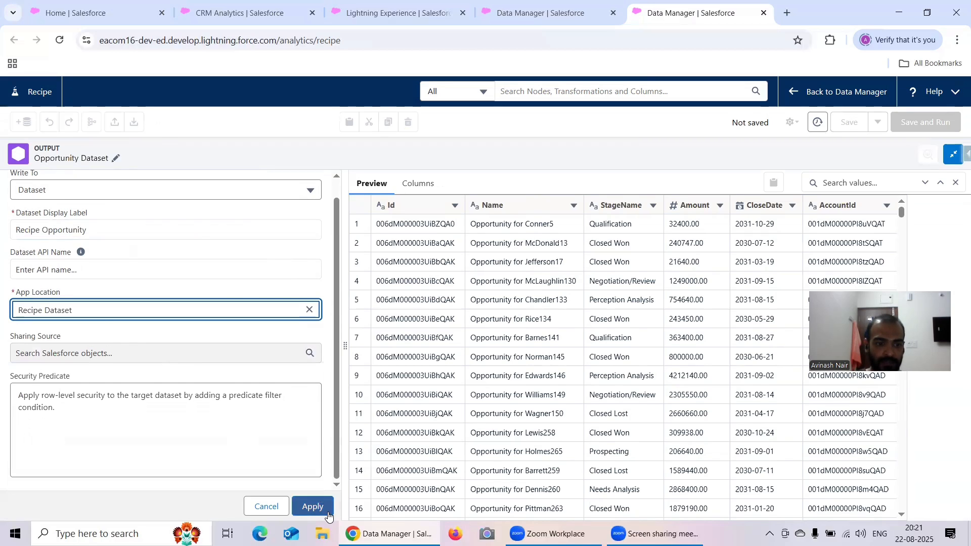
click(312, 506)
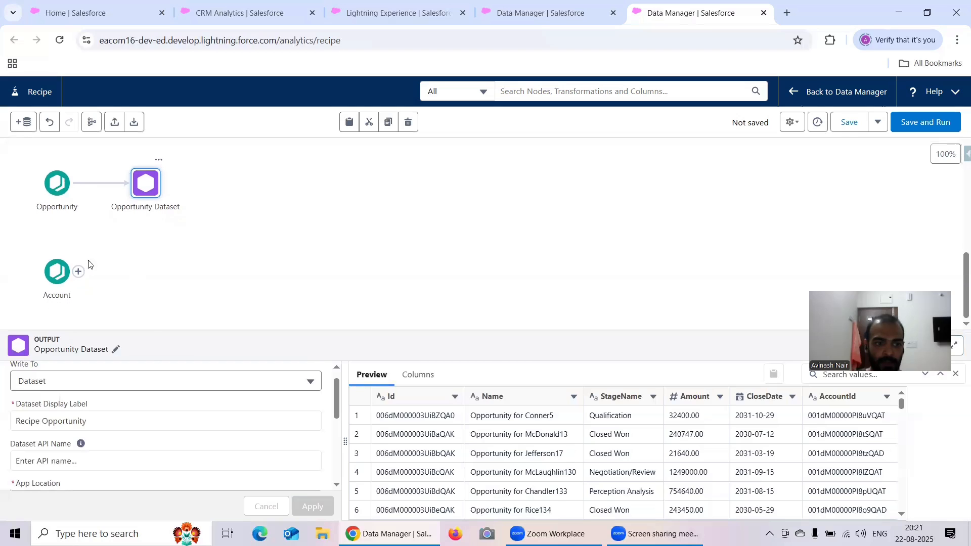
Step: Add an output node after the Account input and name it Account Dataset
click(78, 272)
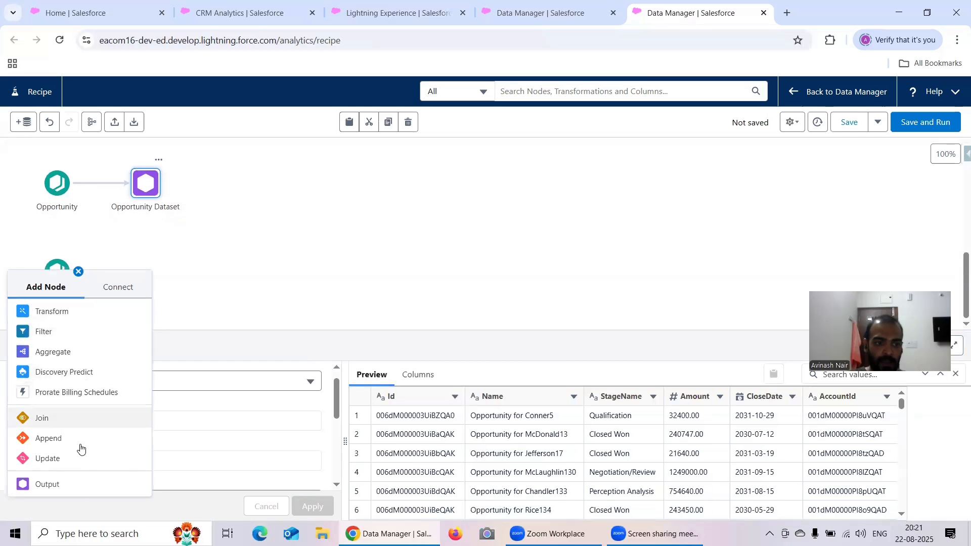
click(71, 484)
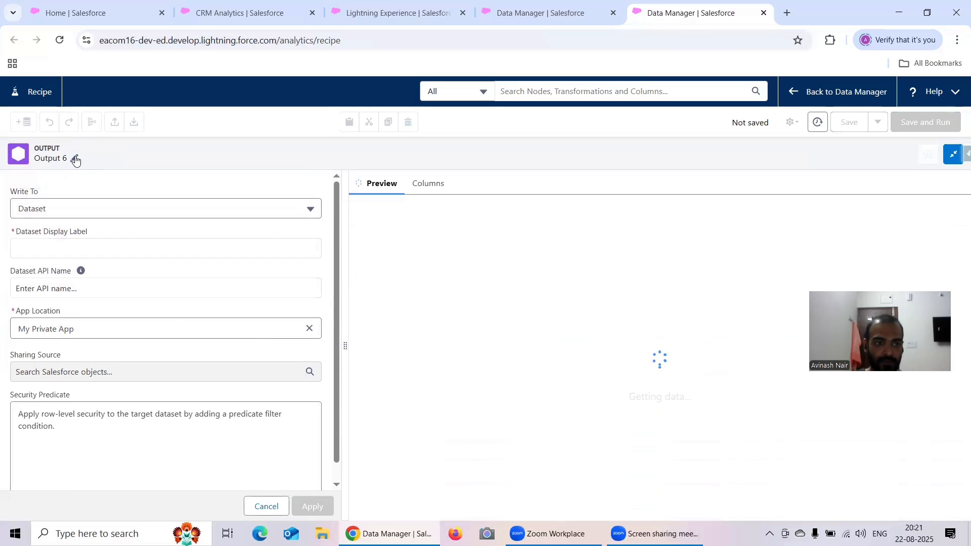
click(74, 158)
drag(117, 201, 55, 200)
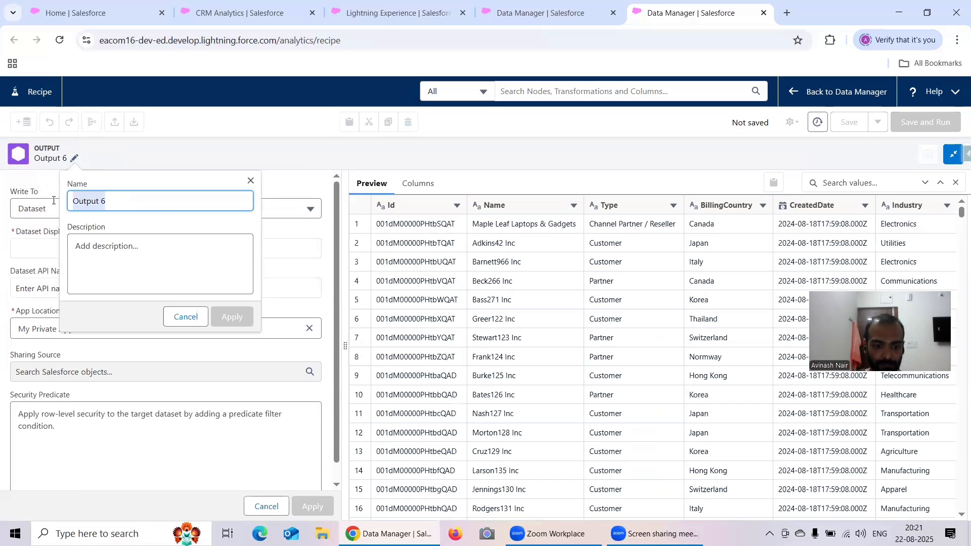
text(Account Dataset)
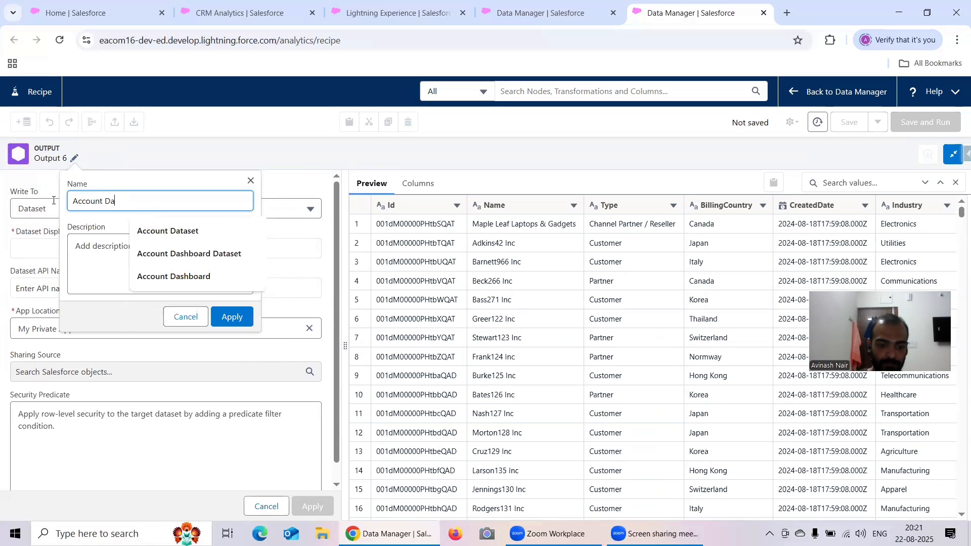
click(232, 316)
Step: Set the Account output's dataset display label to Recipe Account
click(59, 247)
text(Recipe Case)
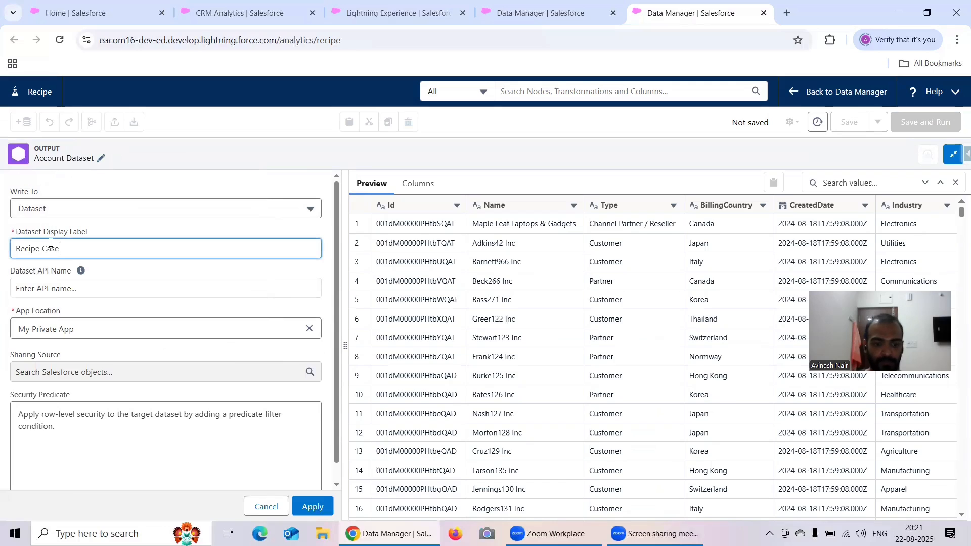
key(BackSpace)
key(BackSpace)
key(BackSpace)
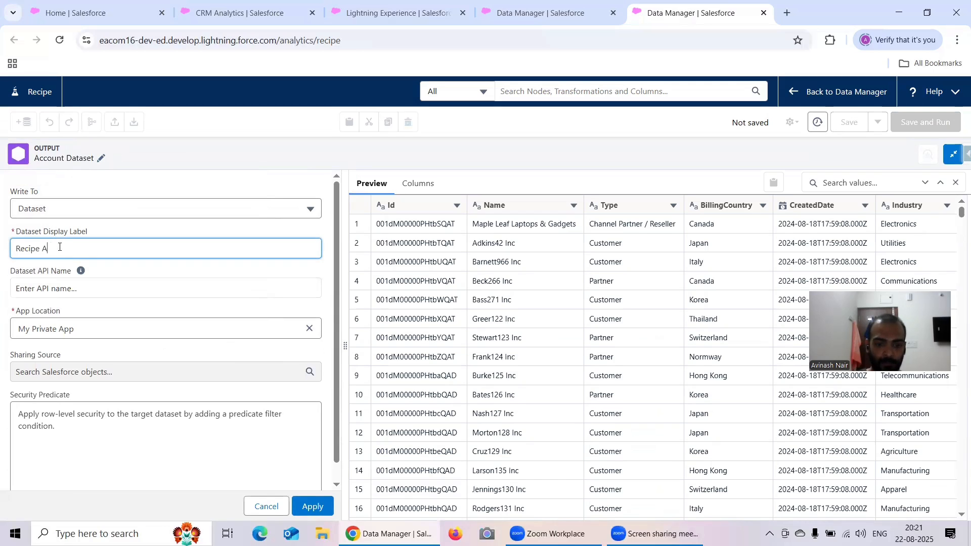
text(Account)
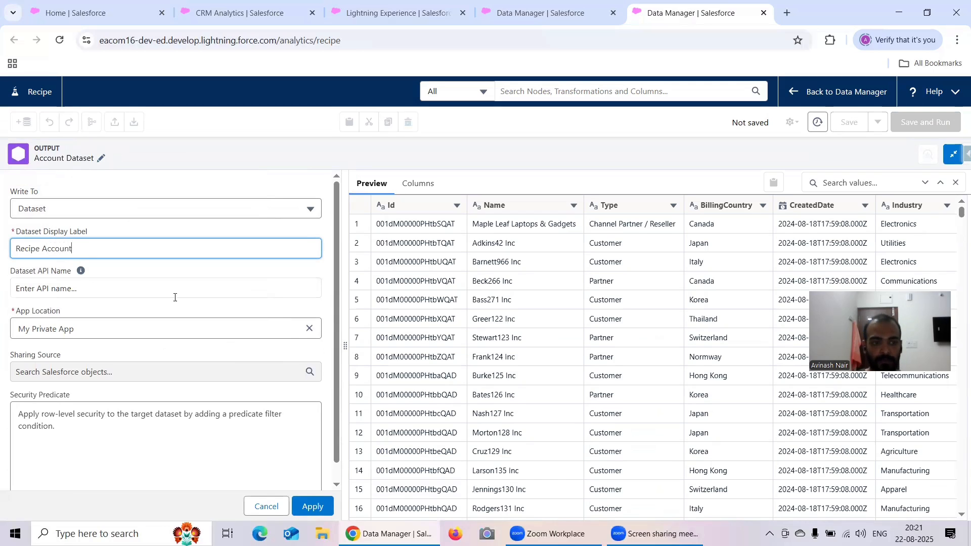
Step: Change the Account output's app location to Recipe Dataset and apply the output settings
click(309, 329)
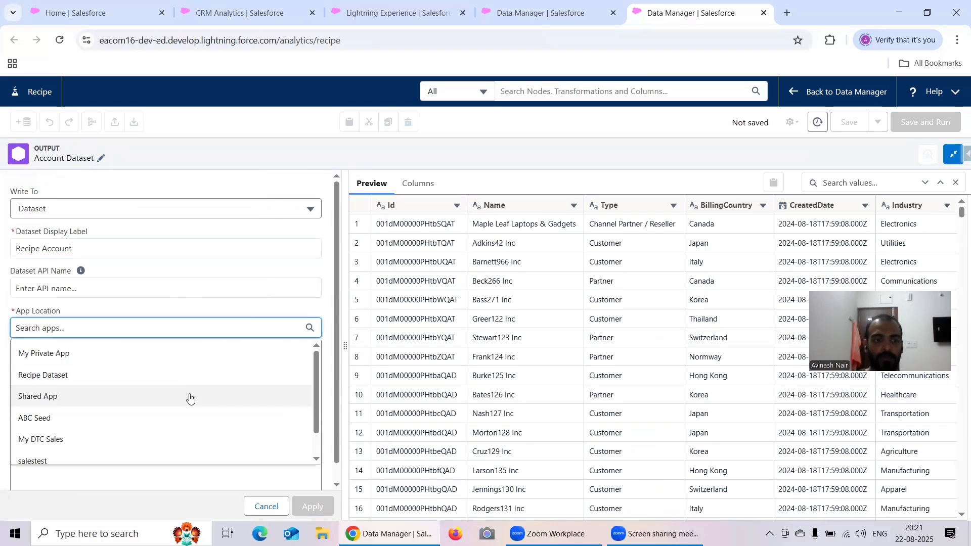
click(178, 381)
click(313, 506)
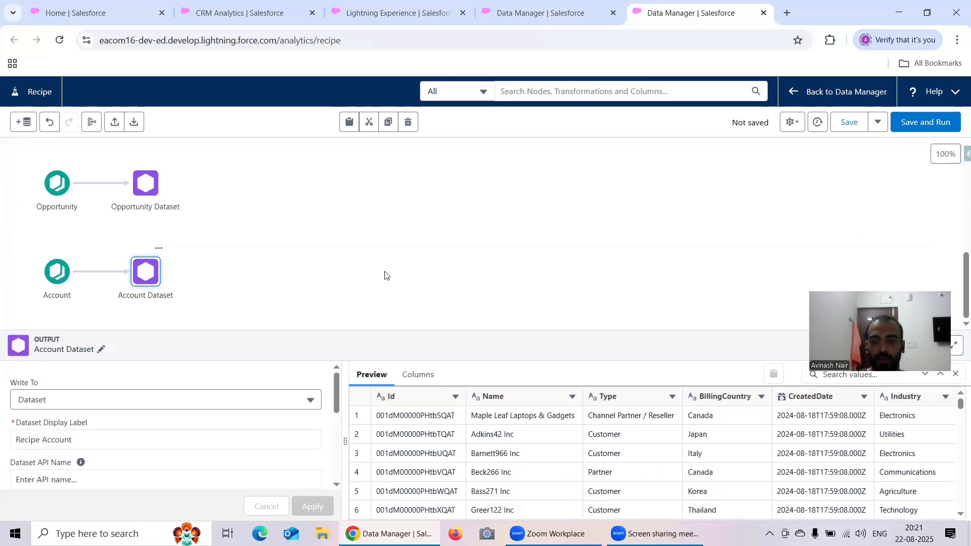
Step: Review the output settings of the Product Dataset node, including its app location
click(627, 261)
scroll(284, 260, up, 9)
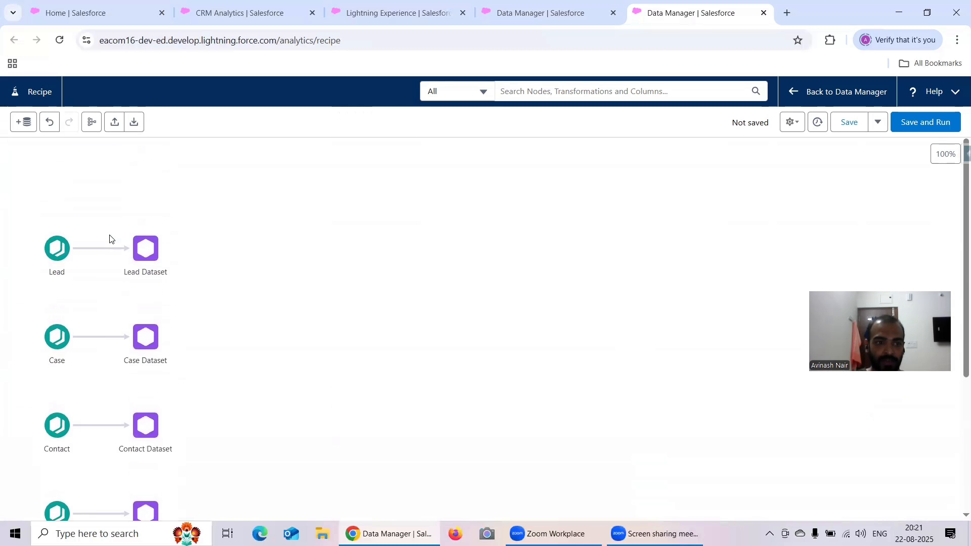
click(146, 199)
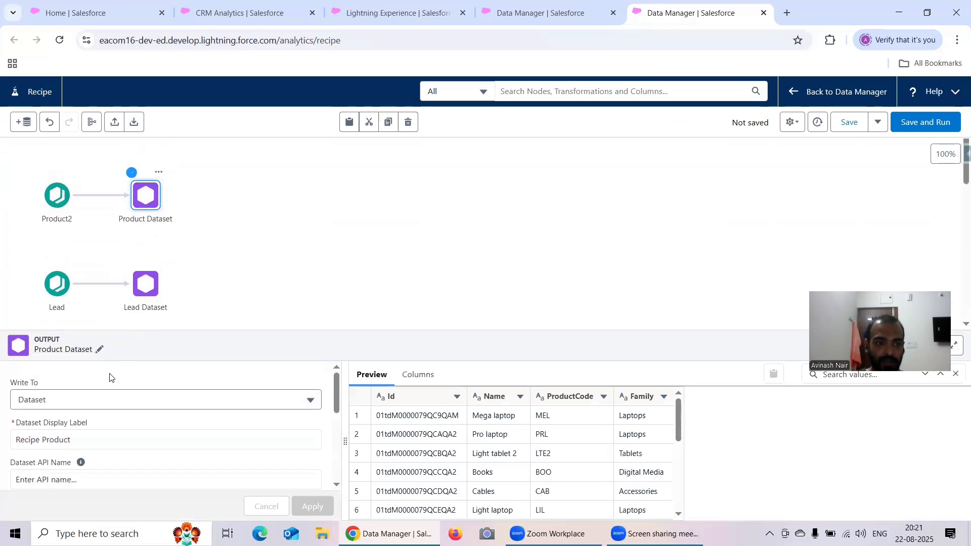
scroll(173, 450, down, 5)
click(228, 301)
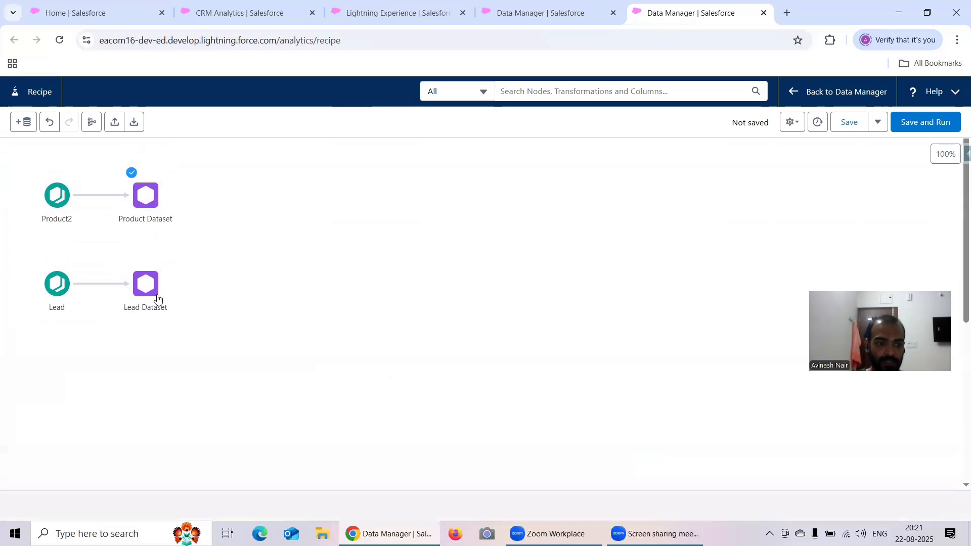
Step: Change the Lead Dataset output's app location to Recipe Dataset and apply the output settings
click(143, 311)
scroll(126, 405, down, 3)
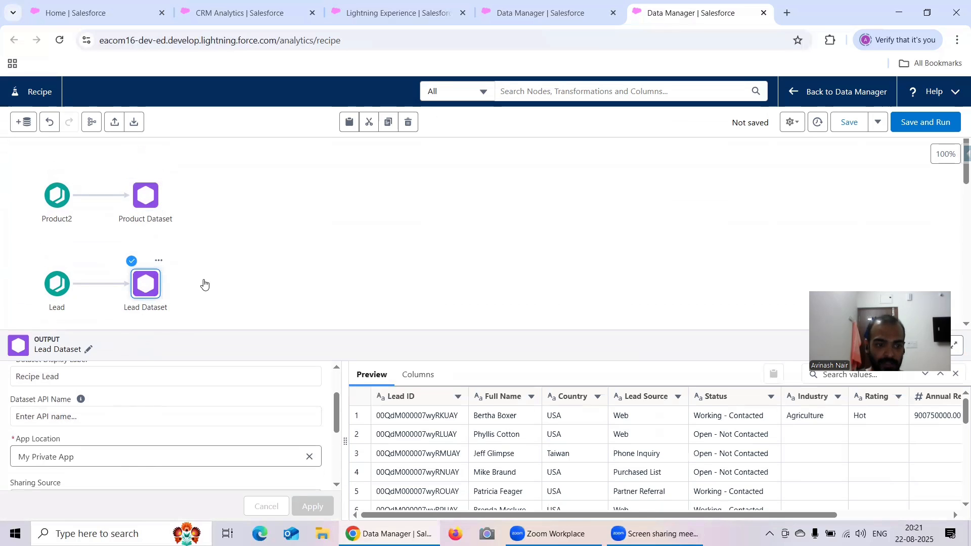
click(309, 457)
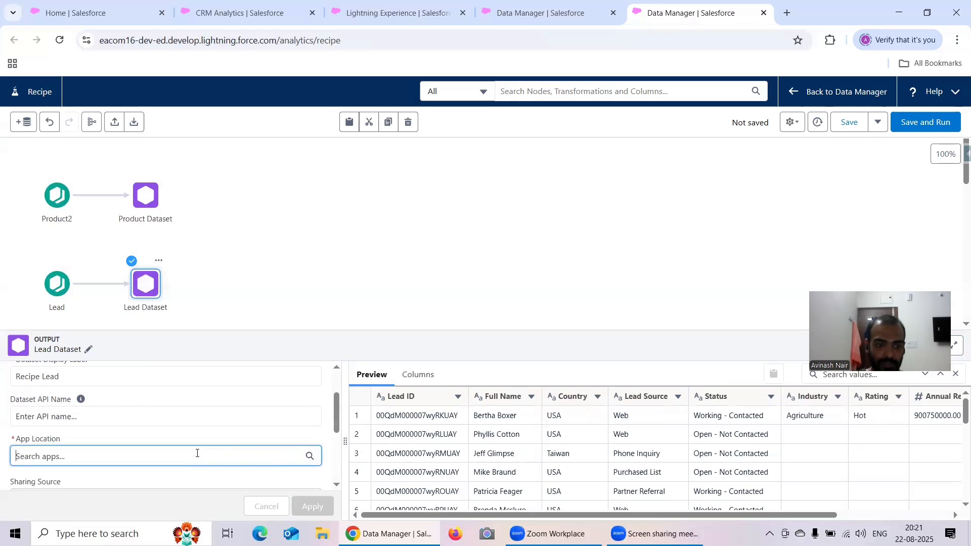
click(197, 454)
click(83, 401)
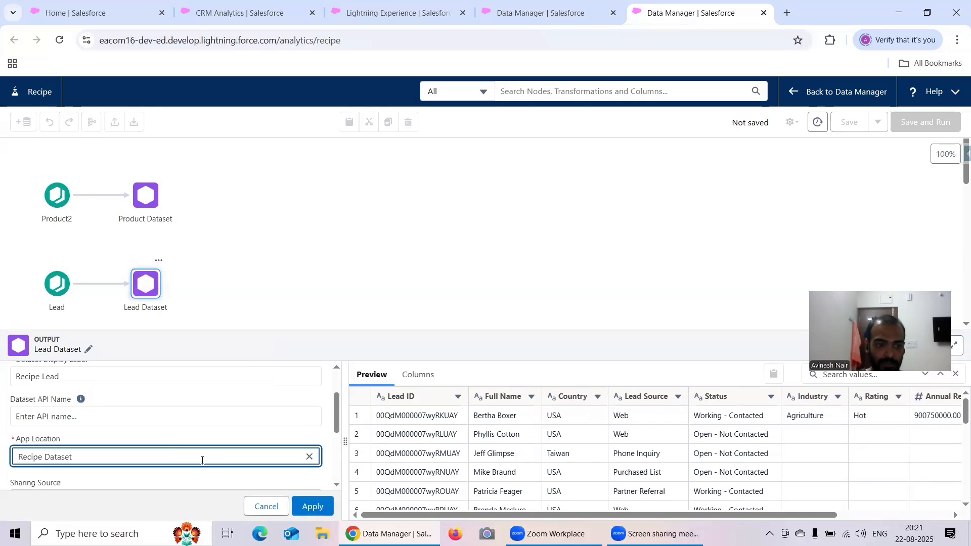
click(313, 506)
click(264, 282)
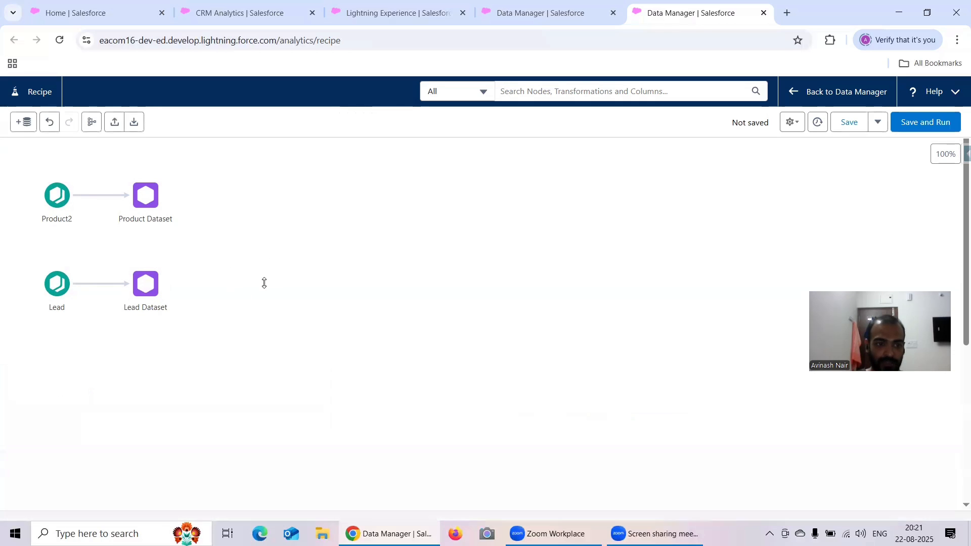
Step: Change the Case Dataset output's app location to Recipe Dataset and apply the output settings
scroll(202, 293, down, 2)
click(146, 308)
scroll(157, 396, down, 1)
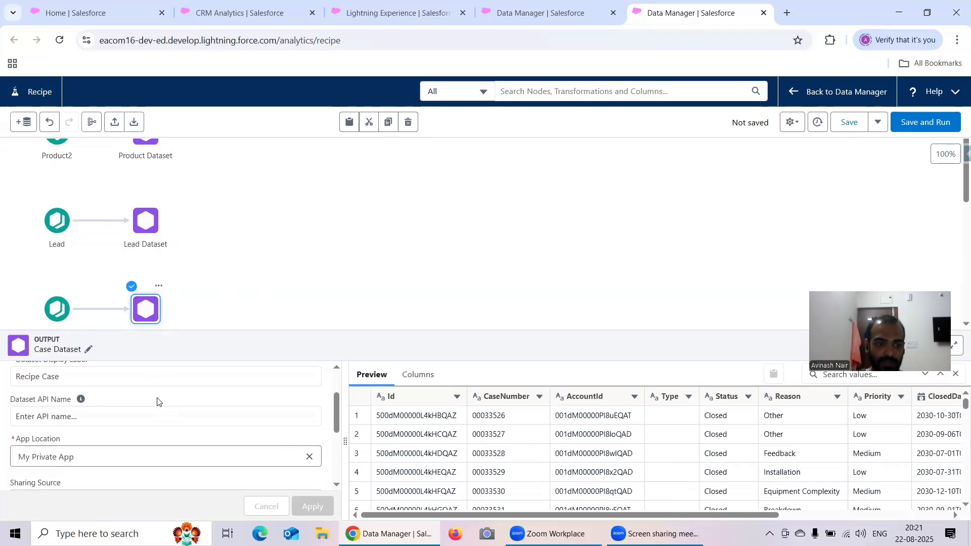
click(300, 459)
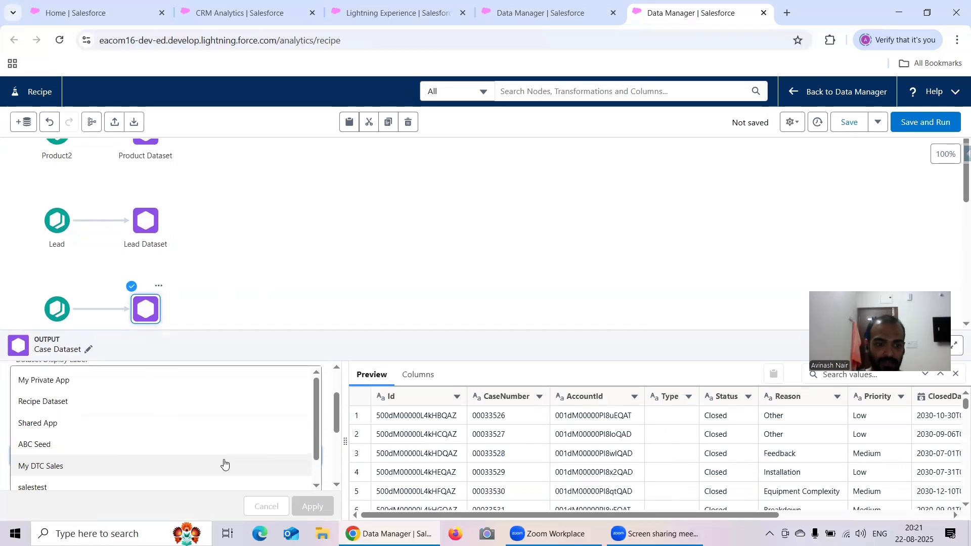
click(51, 402)
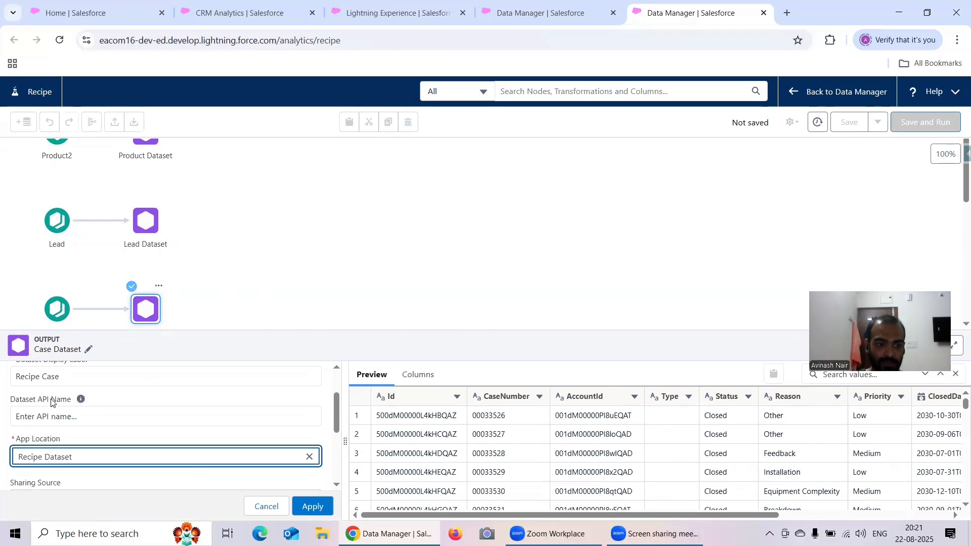
click(312, 505)
Step: Change the Contact Dataset output's app location to Recipe Dataset and apply the output settings
scroll(269, 262, down, 3)
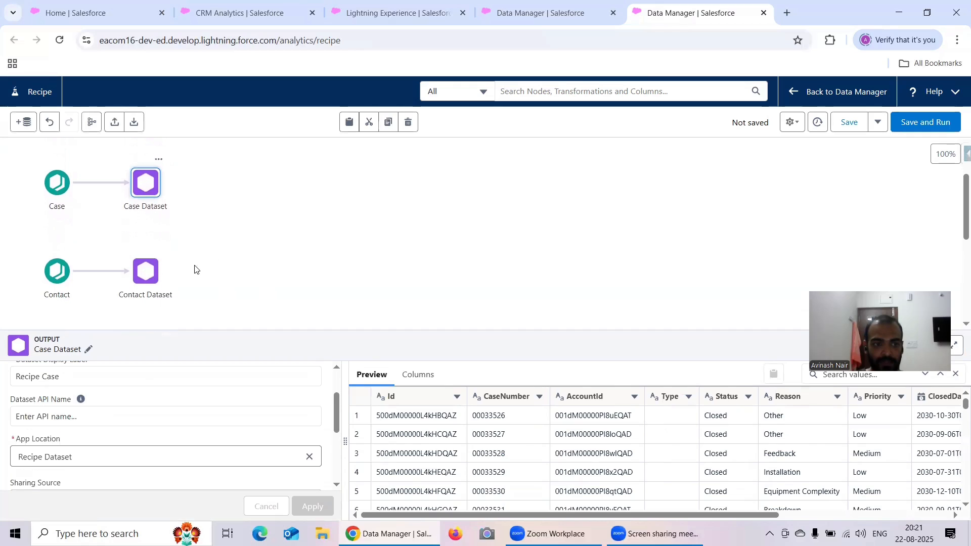
click(146, 271)
scroll(167, 406, down, 2)
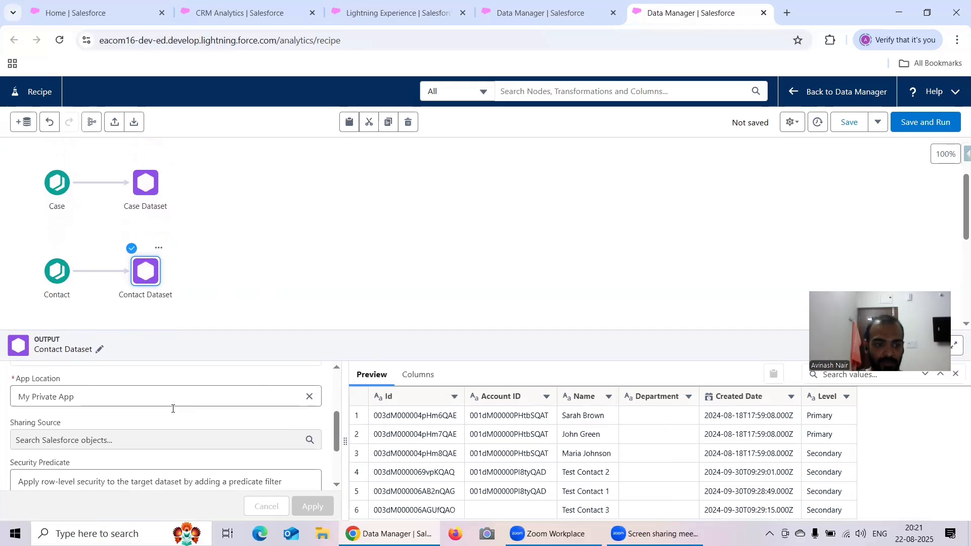
click(310, 396)
click(88, 396)
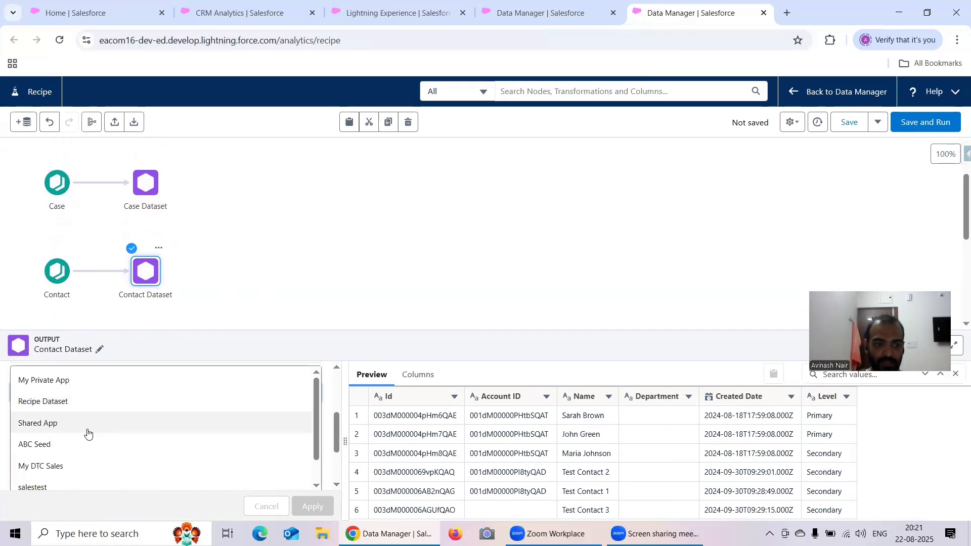
click(85, 401)
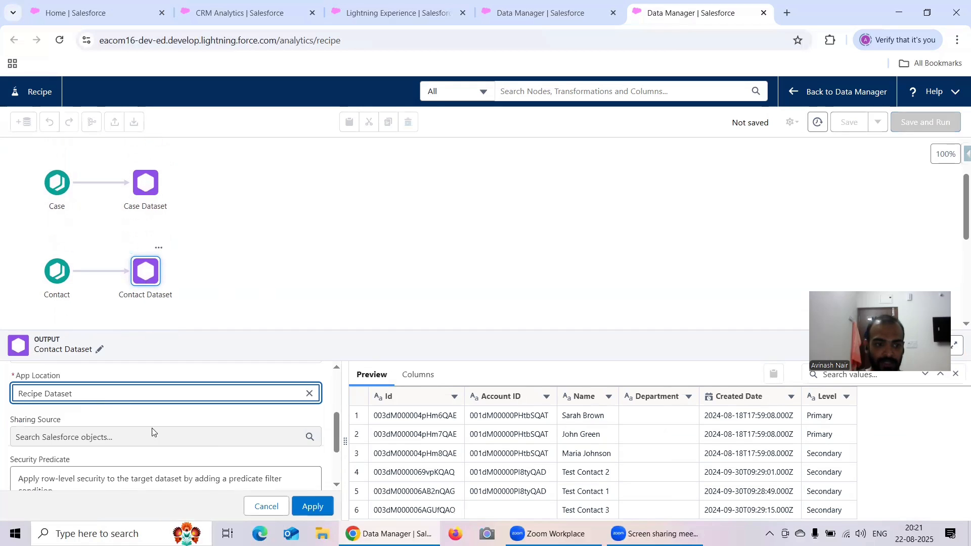
click(313, 507)
click(277, 273)
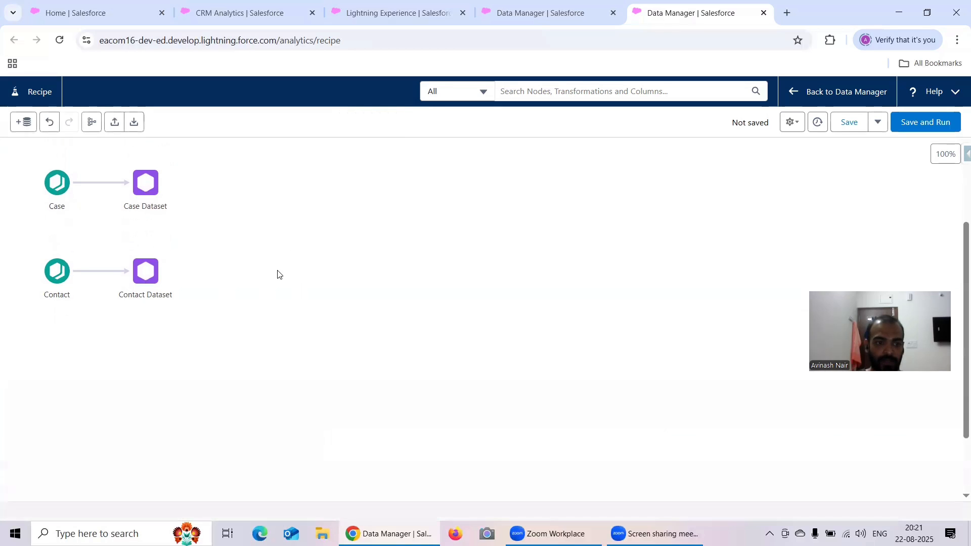
Step: Change the User Dataset output's app location to Recipe Dataset and apply the output settings
scroll(214, 290, down, 2)
click(145, 297)
scroll(170, 395, down, 1)
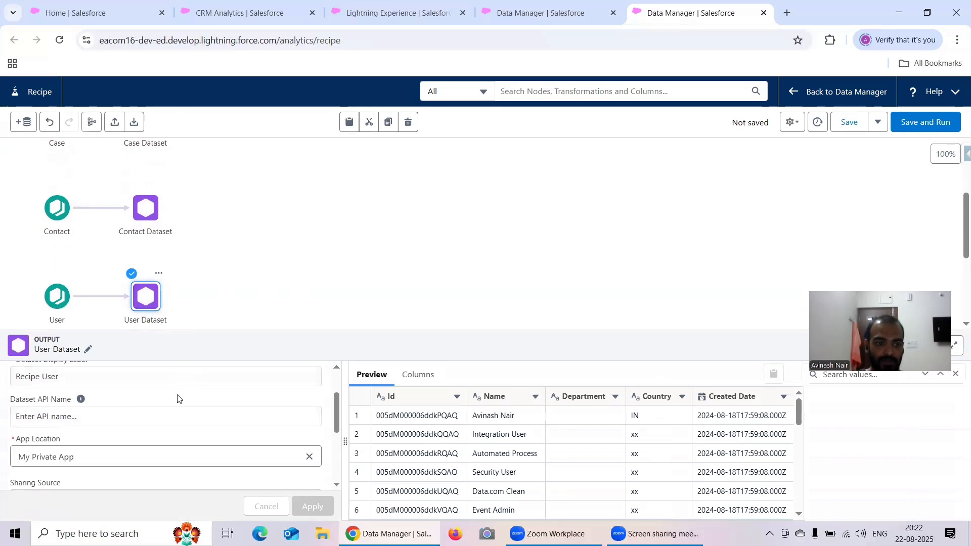
click(285, 457)
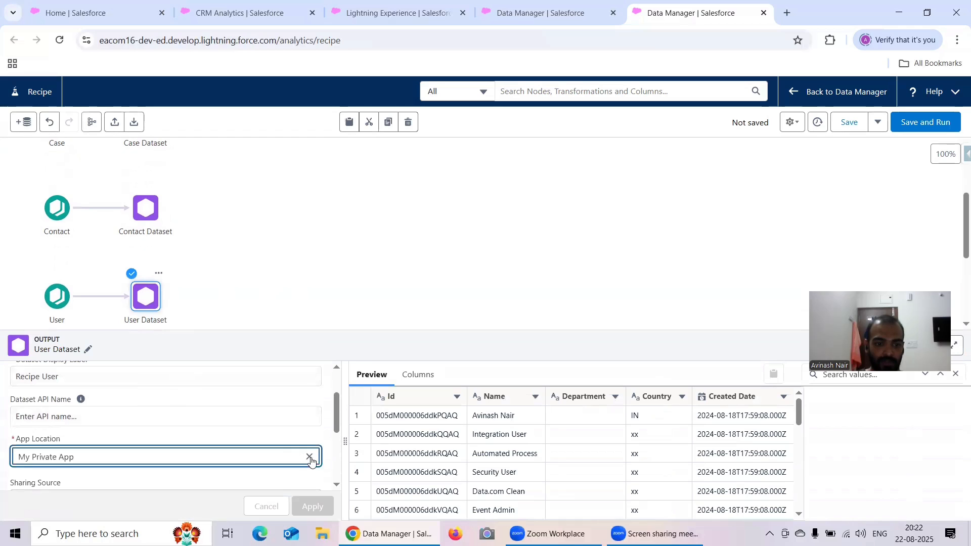
click(310, 457)
click(76, 401)
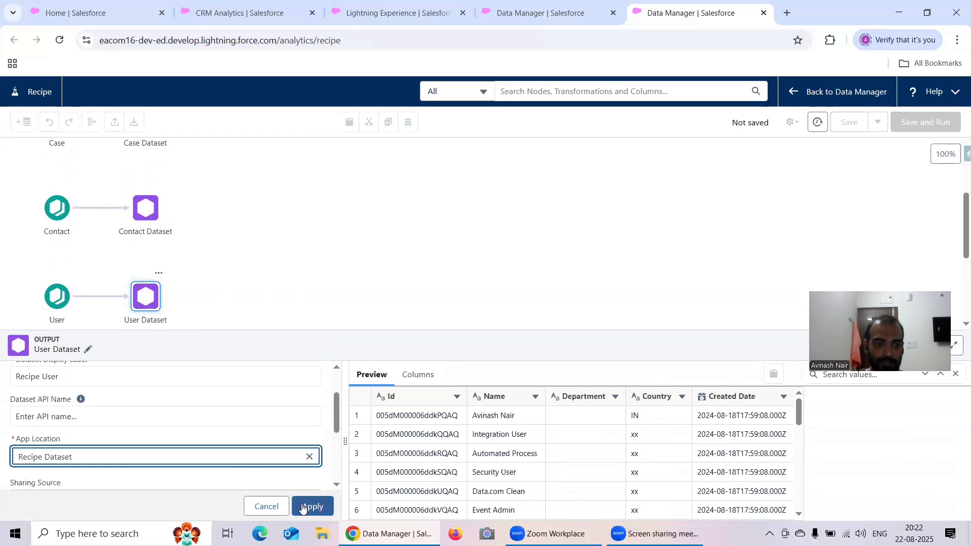
click(303, 507)
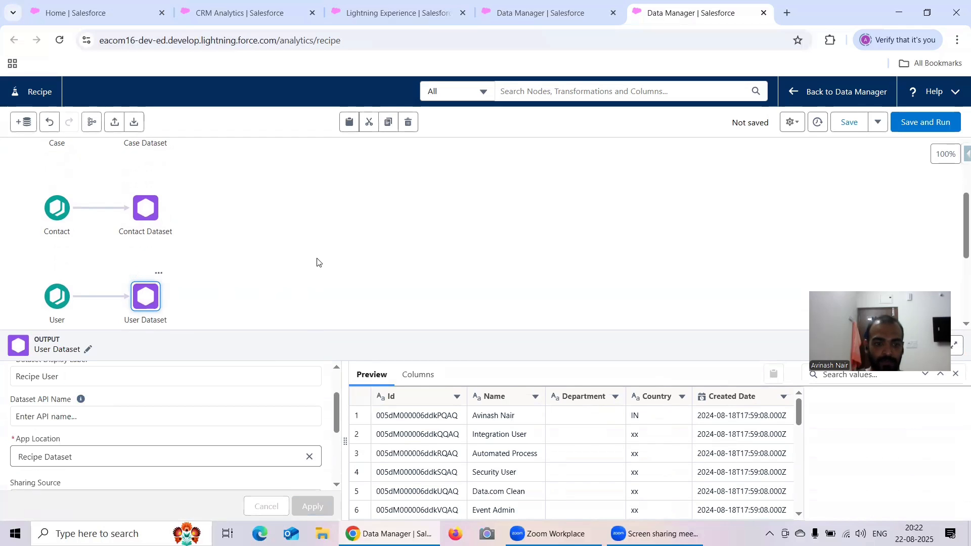
click(317, 262)
Step: Review the output settings of the User, Opportunity and Account Dataset nodes, including their app locations
click(146, 286)
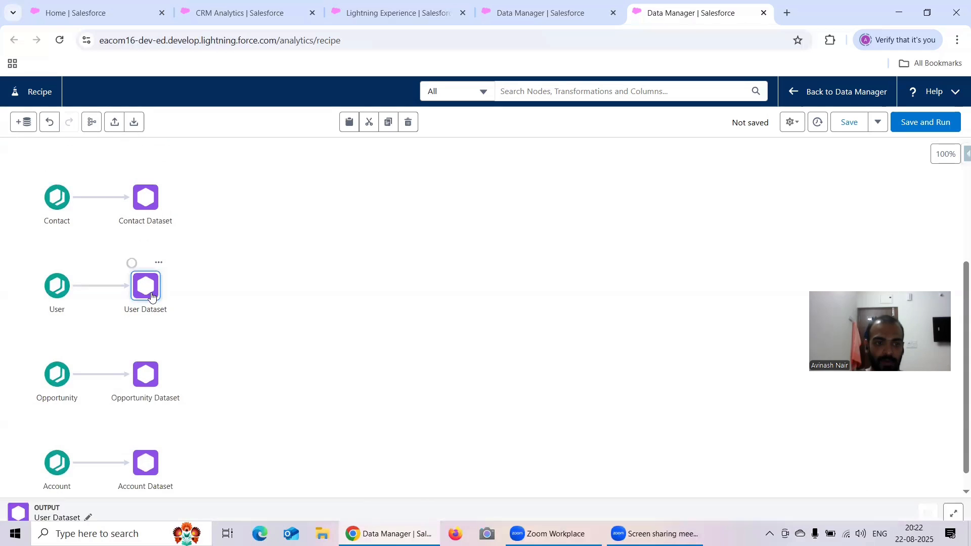
scroll(174, 405, down, 2)
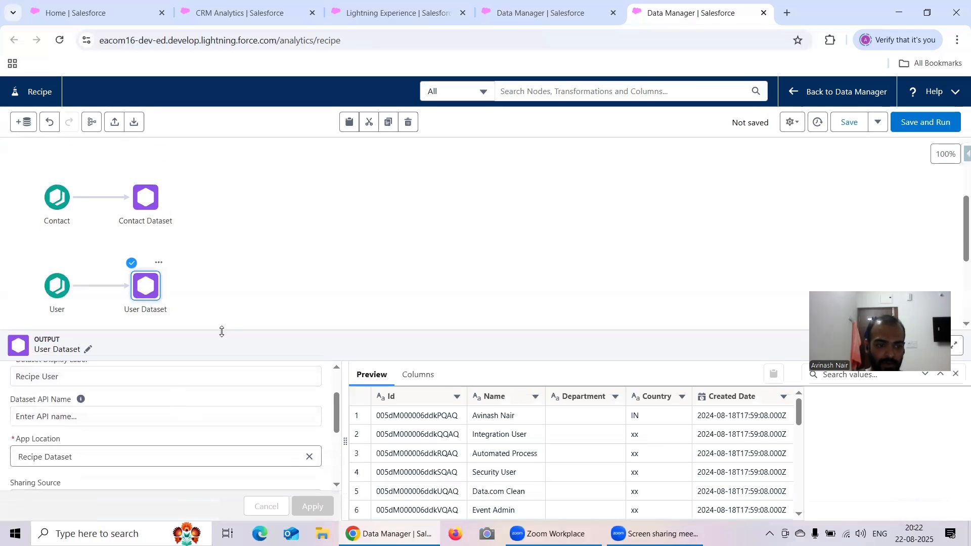
click(231, 297)
click(146, 372)
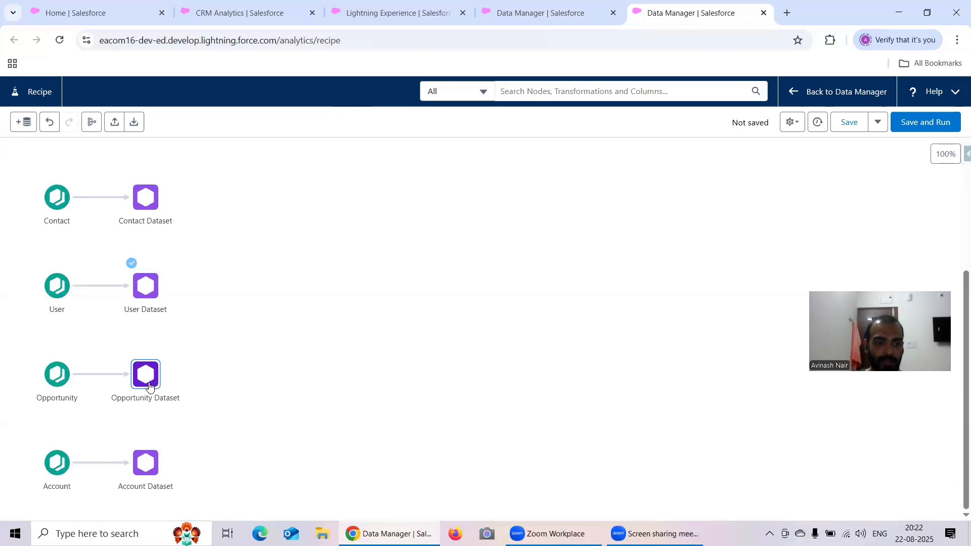
scroll(153, 440, down, 5)
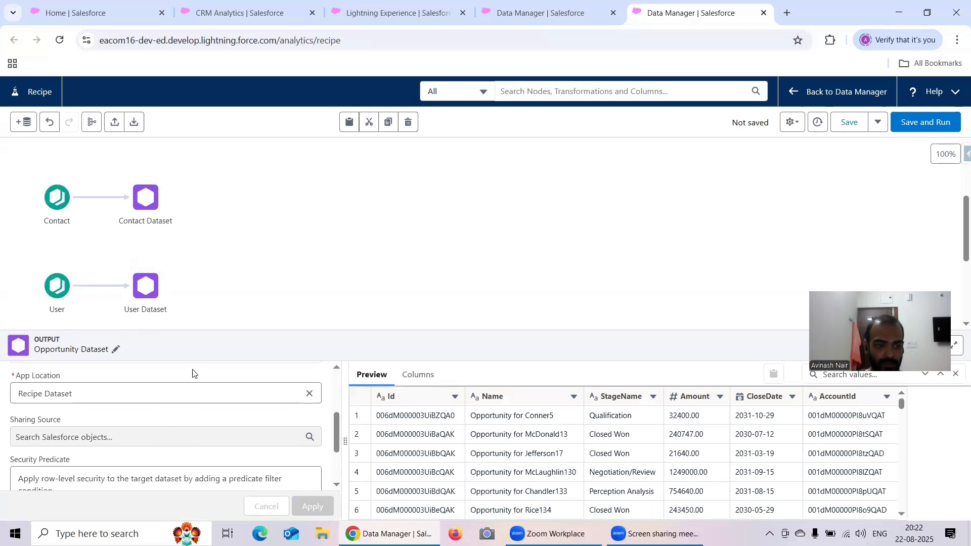
click(200, 325)
click(145, 463)
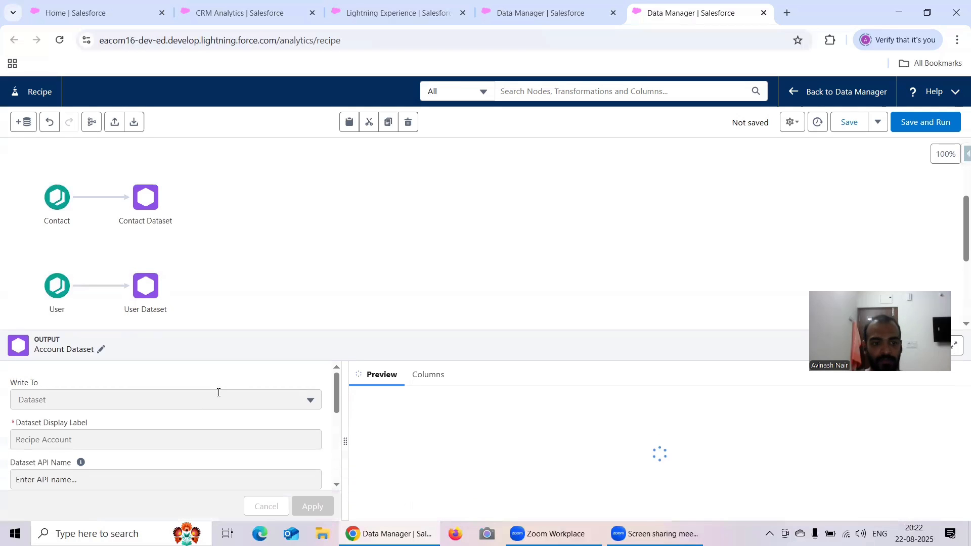
click(285, 259)
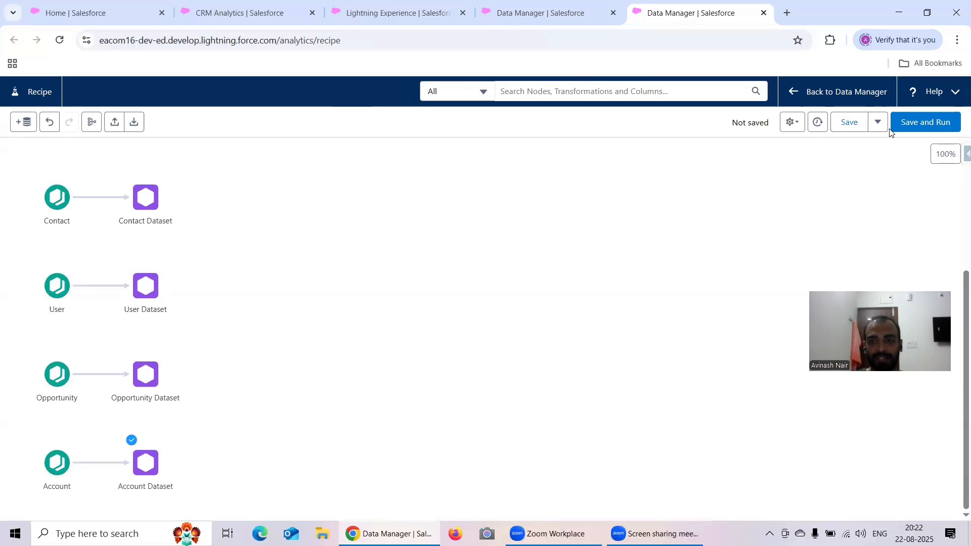
Step: Copy the recipe name Free Session 23 from the recipe search in the other Data Manager window
click(516, 20)
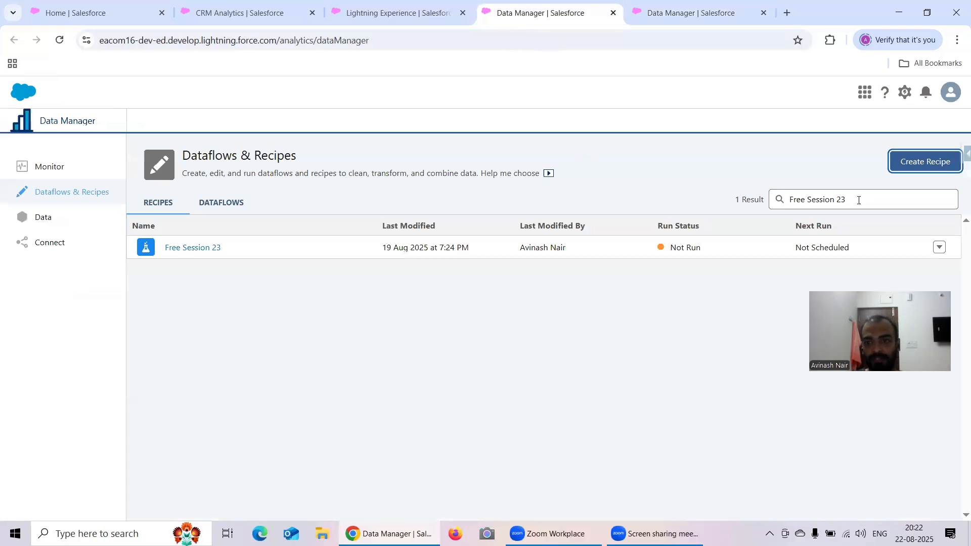
drag(858, 199, 765, 203)
key(ctrl+c)
Step: Save and run the new recipe under the name Free Session 24, adapting the copied recipe name
click(699, 21)
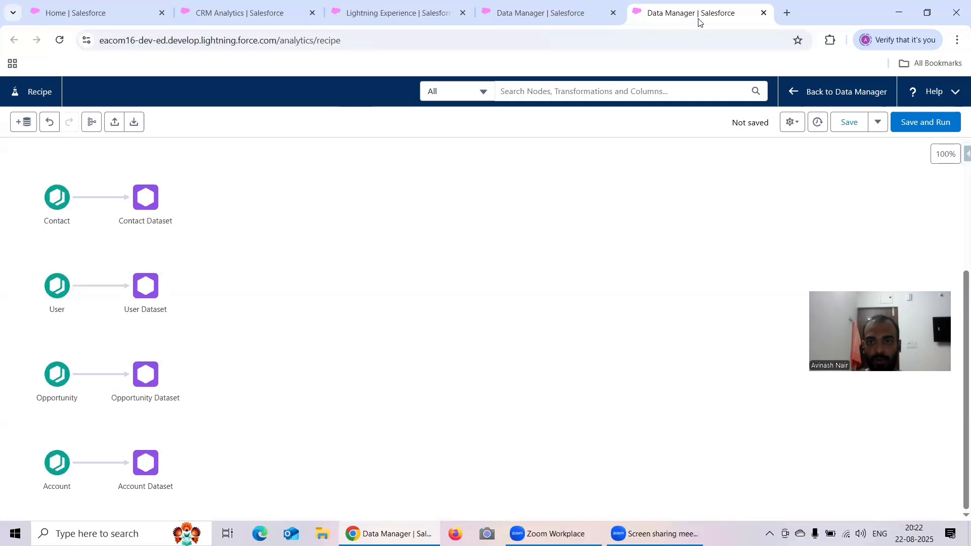
click(925, 123)
click(437, 276)
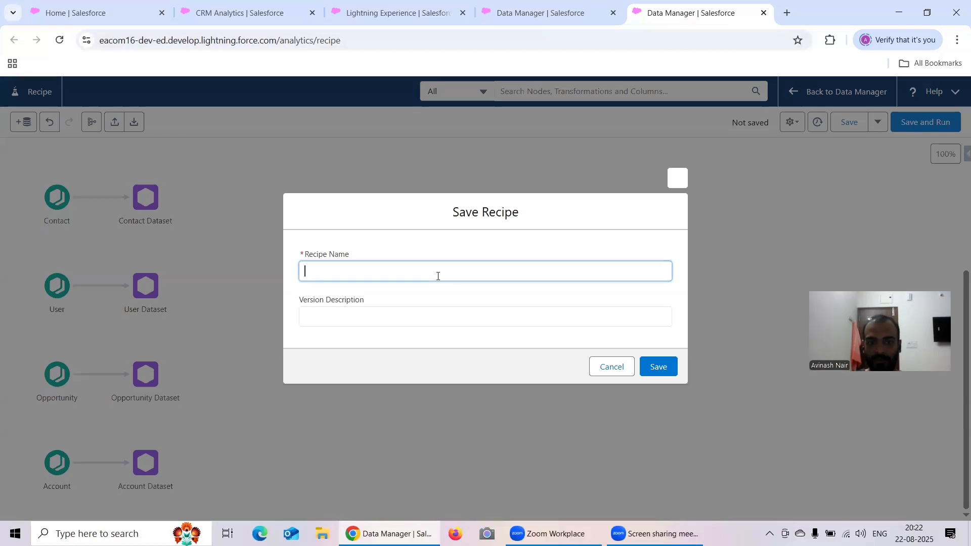
key(ctrl+v)
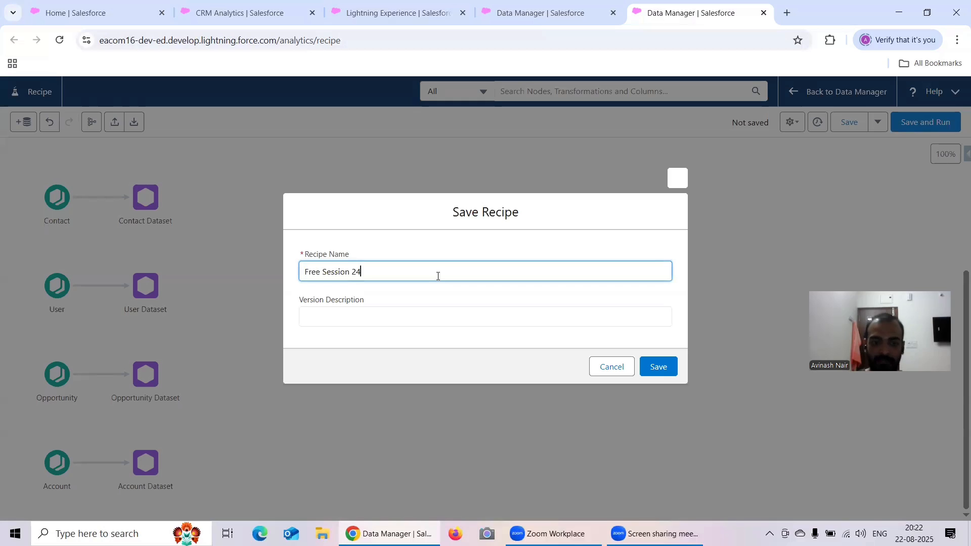
click(656, 368)
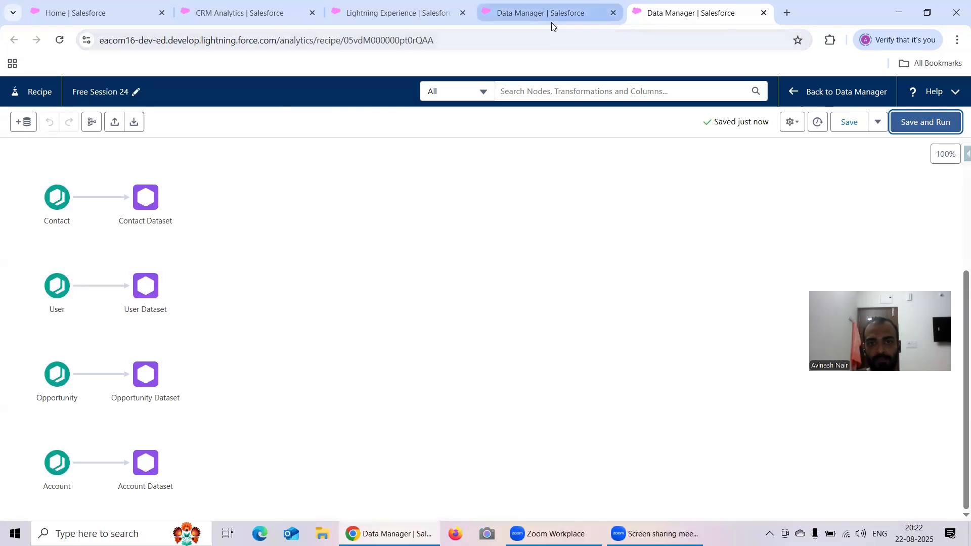
Step: Check the progress of the recipe run and the data syncs in the Data Manager's job monitor, refreshing the list
click(551, 23)
click(67, 165)
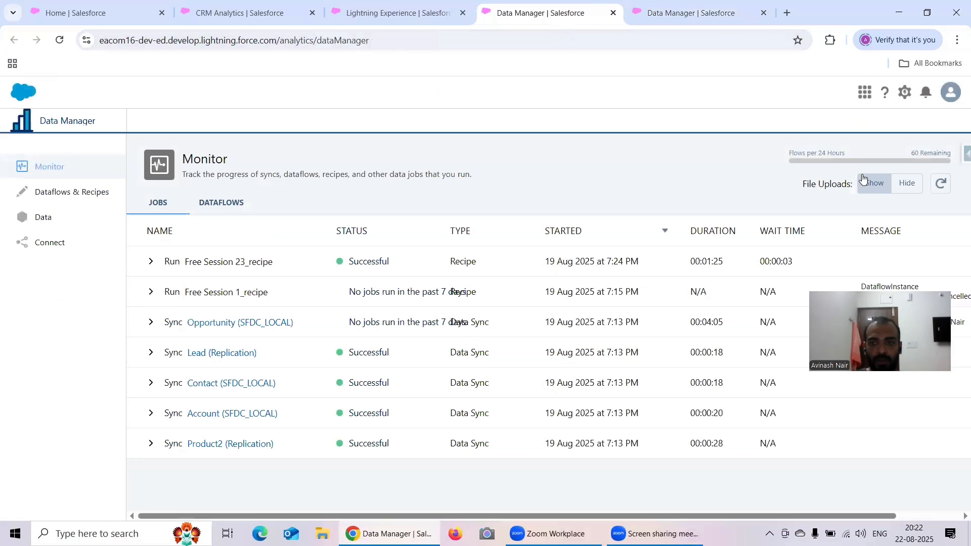
click(944, 185)
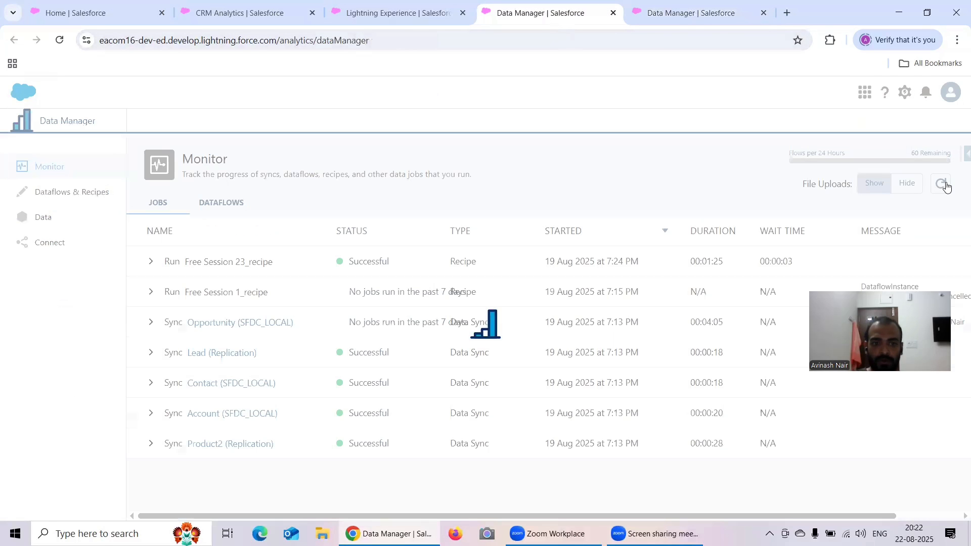
click(944, 184)
click(943, 184)
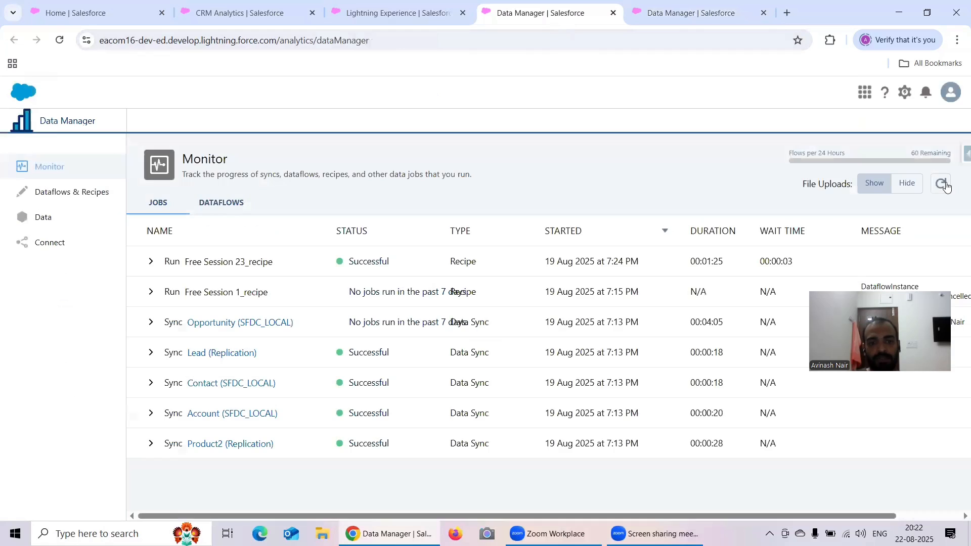
click(944, 184)
click(944, 184)
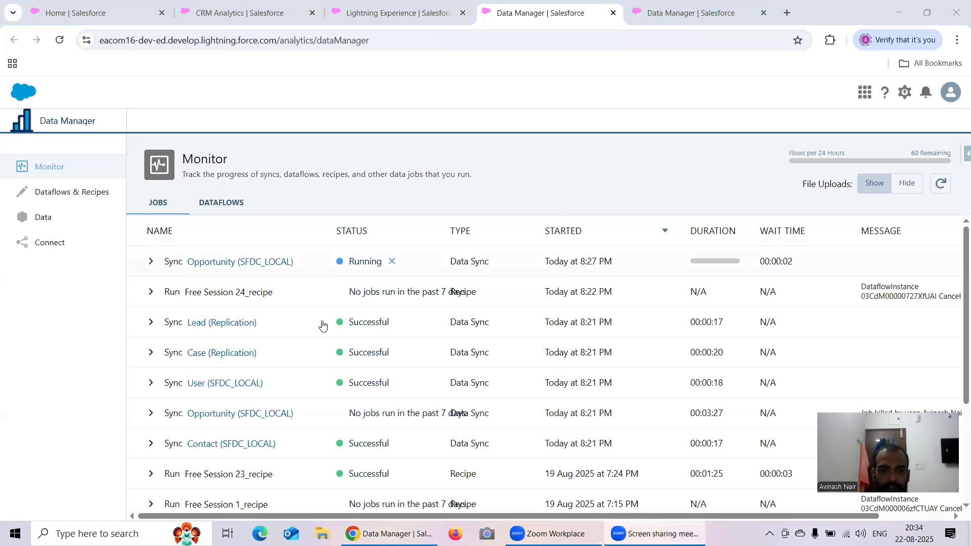
click(939, 185)
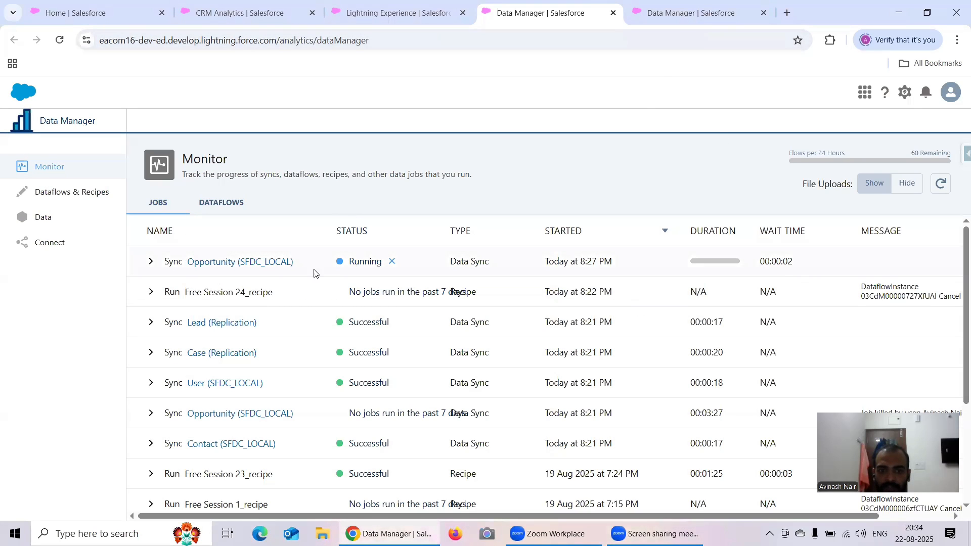
Step: Delete the Opportunity input node and its Opportunity Dataset output from the Free Session 24 recipe
click(701, 19)
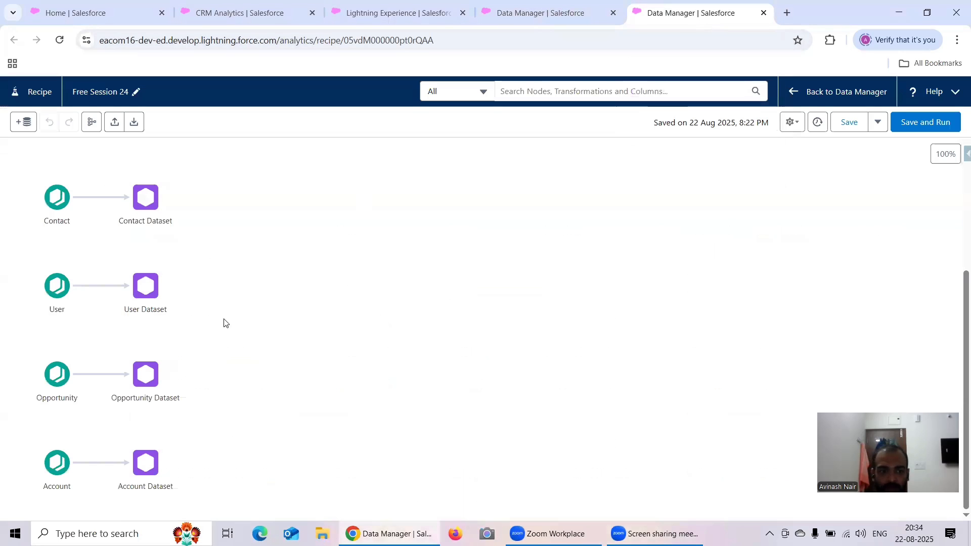
drag(27, 348, 210, 427)
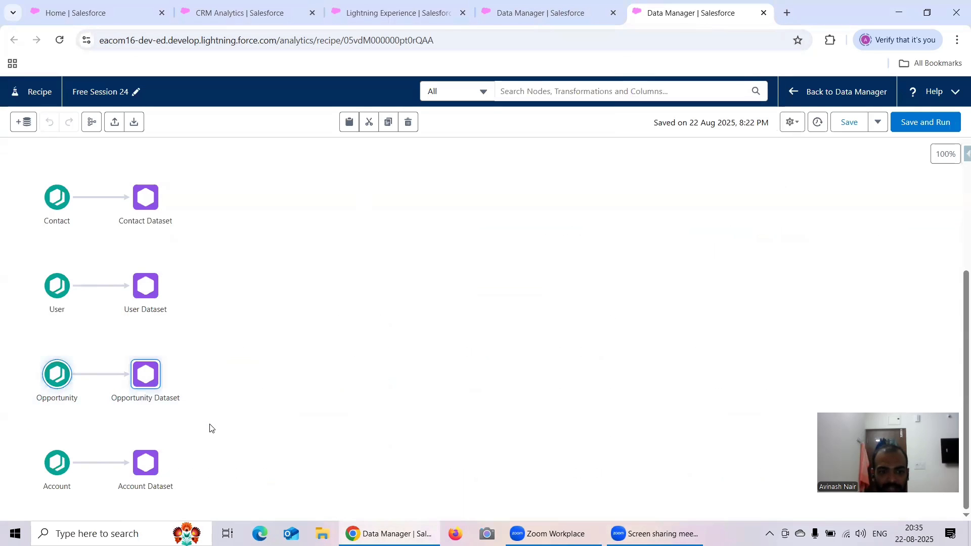
click(407, 123)
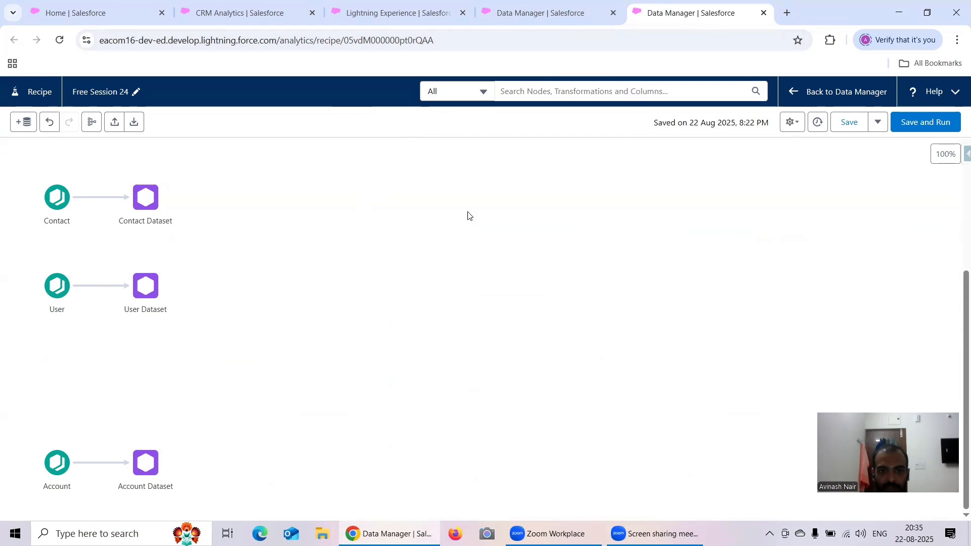
Step: Save and run the Free Session 24 recipe, and refresh the Data Manager's job monitor to check the new run
click(920, 122)
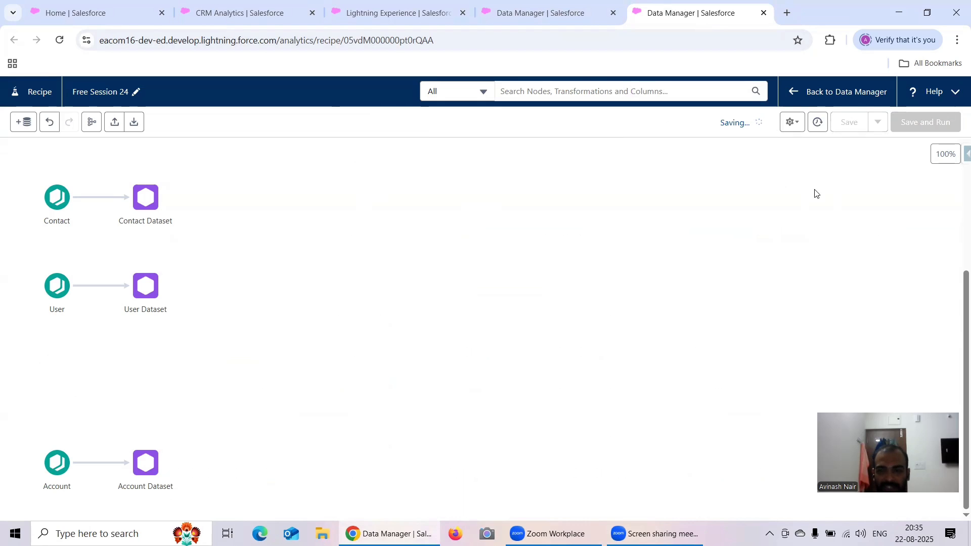
click(550, 23)
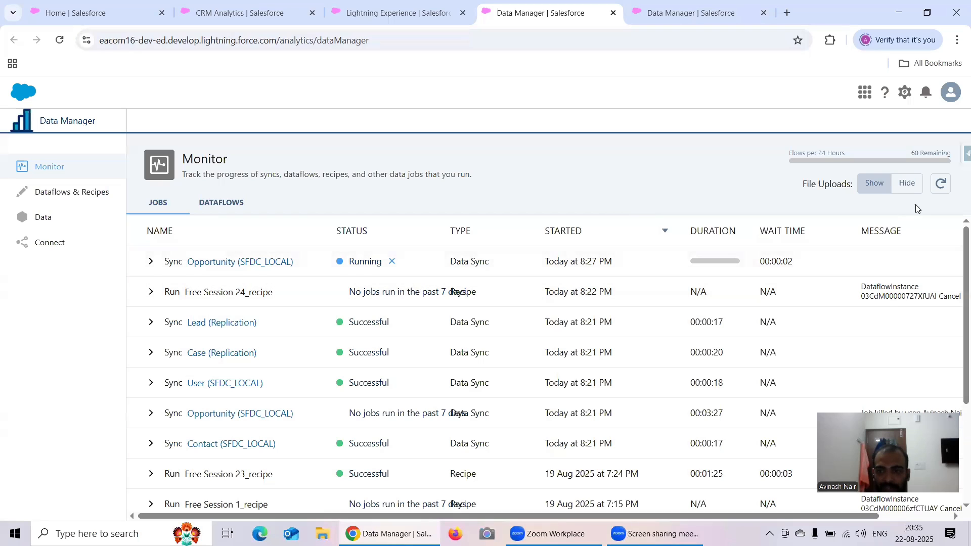
click(939, 185)
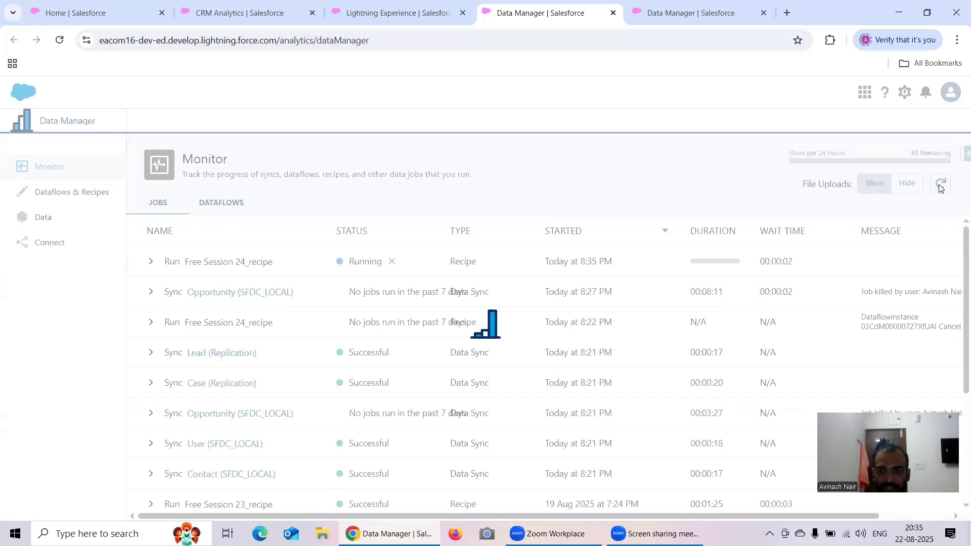
click(940, 186)
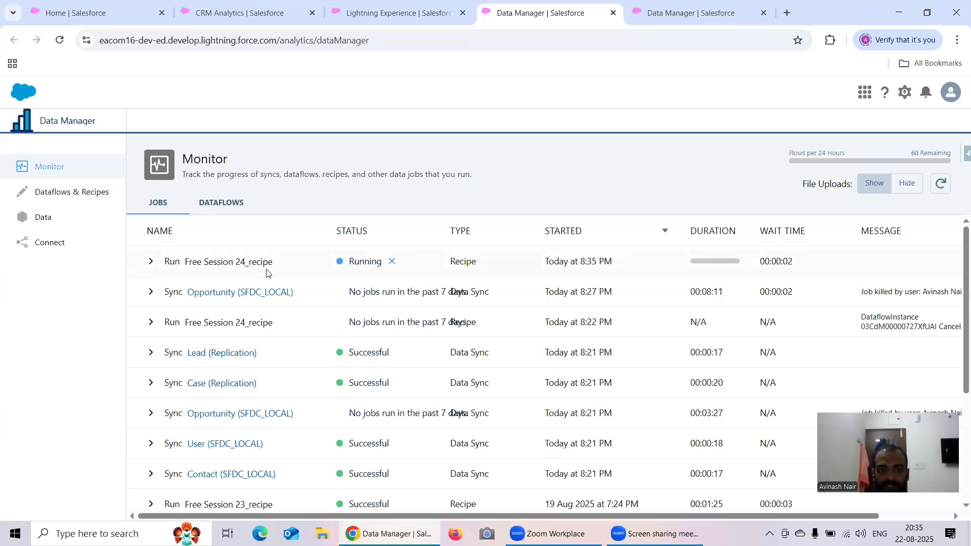
Step: Review the recipe's input and output nodes, and check the progress of its run in the refreshed job monitor
click(663, 21)
scroll(124, 293, up, 5)
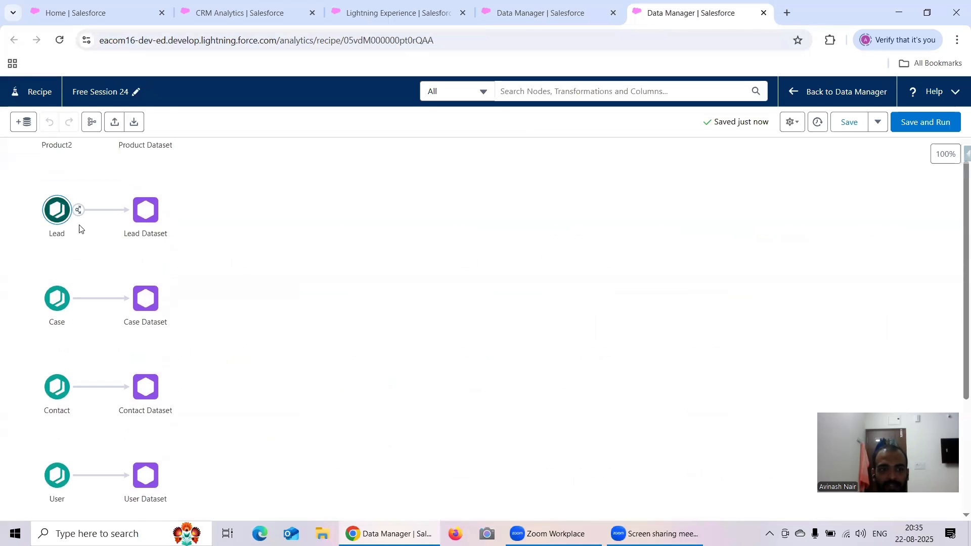
scroll(75, 286, down, 5)
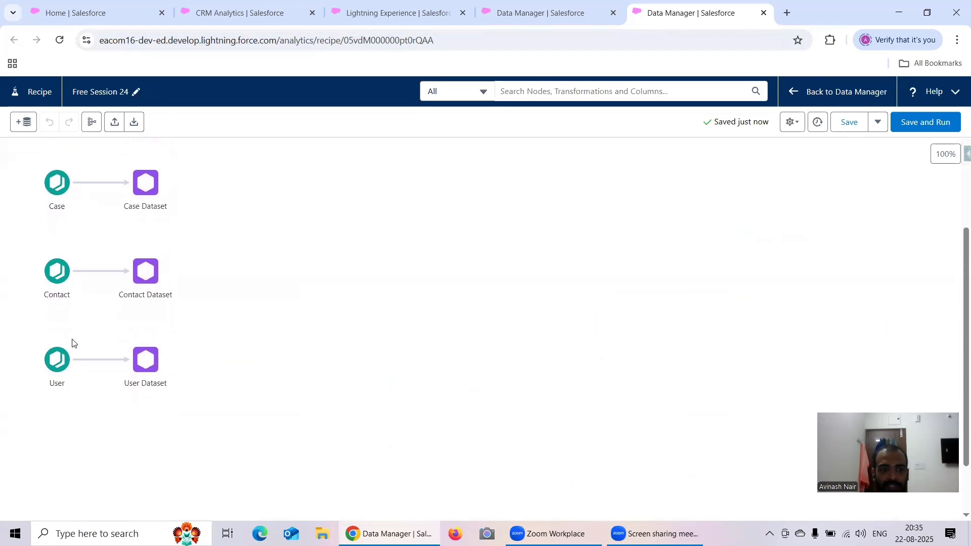
click(571, 19)
click(940, 184)
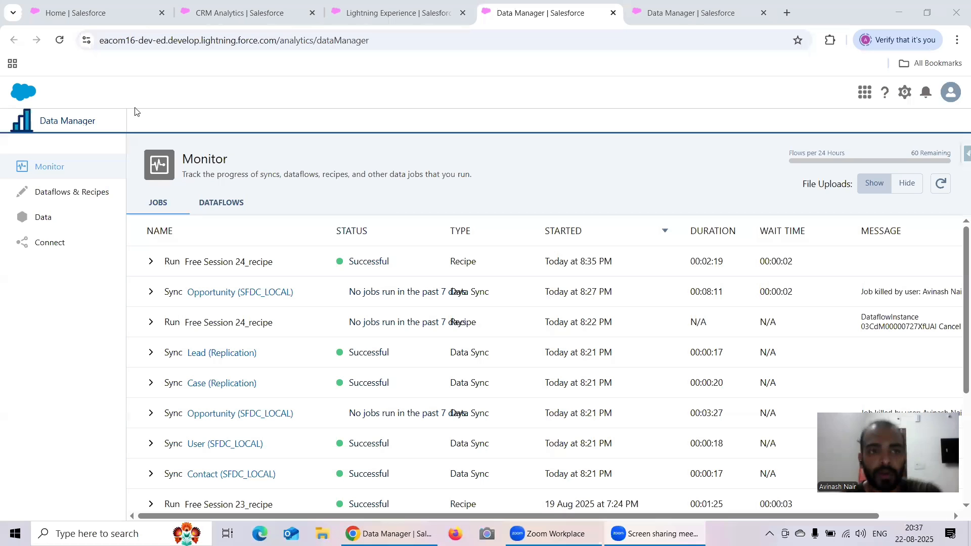
Step: Open the Recipe Account dataset from Analytics Studio's list of all items as a new lens
click(231, 4)
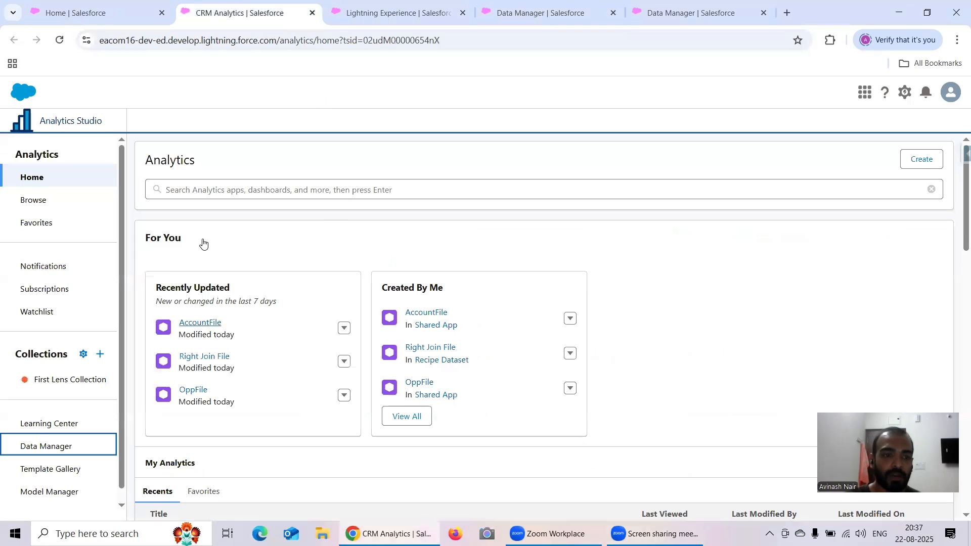
click(38, 199)
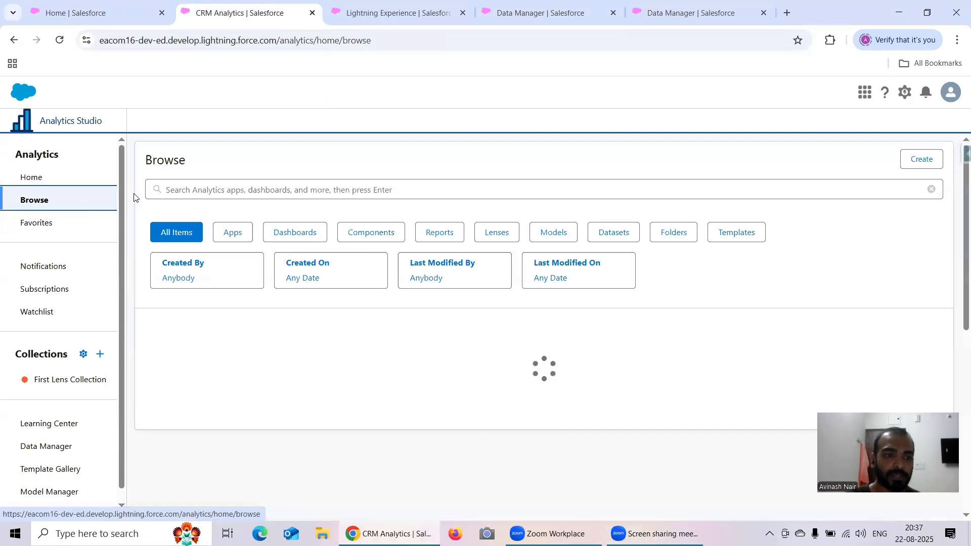
click(194, 189)
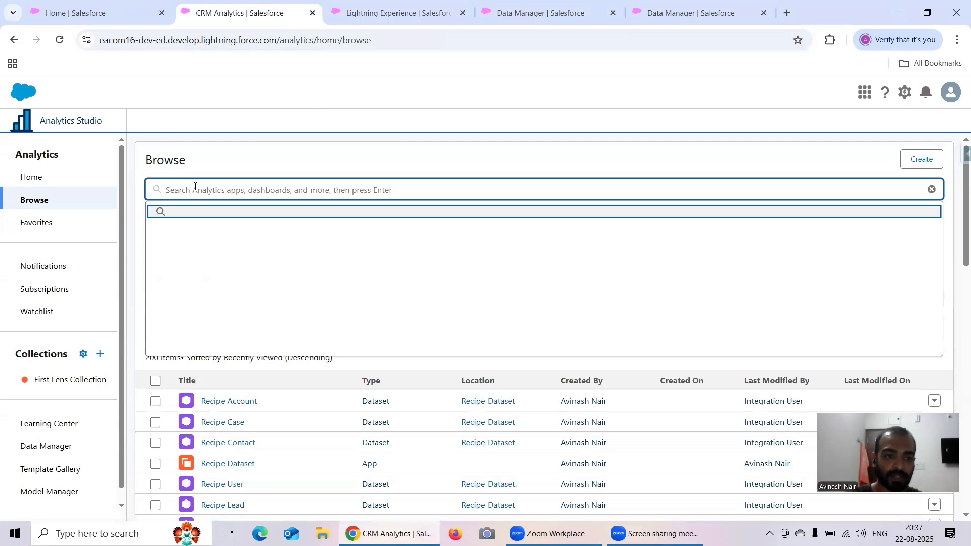
click(326, 384)
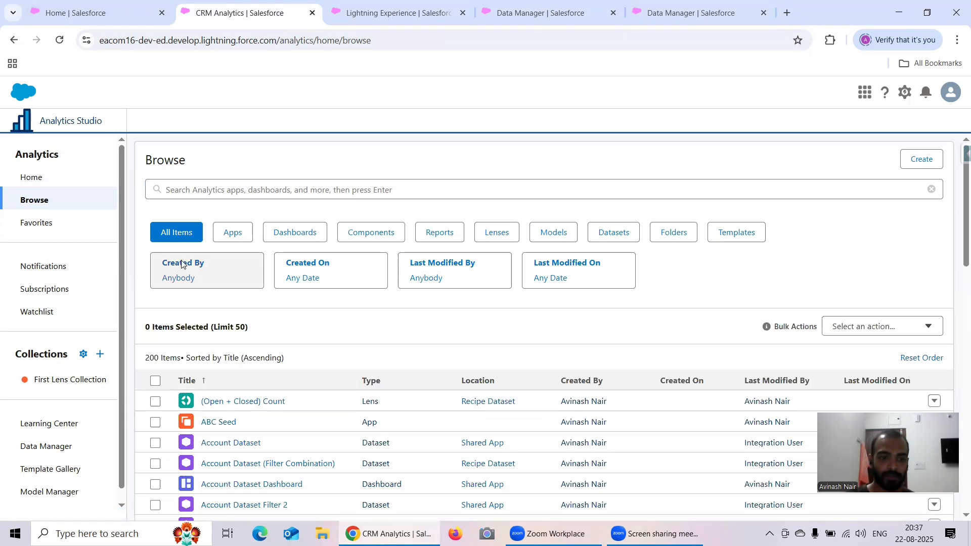
click(14, 40)
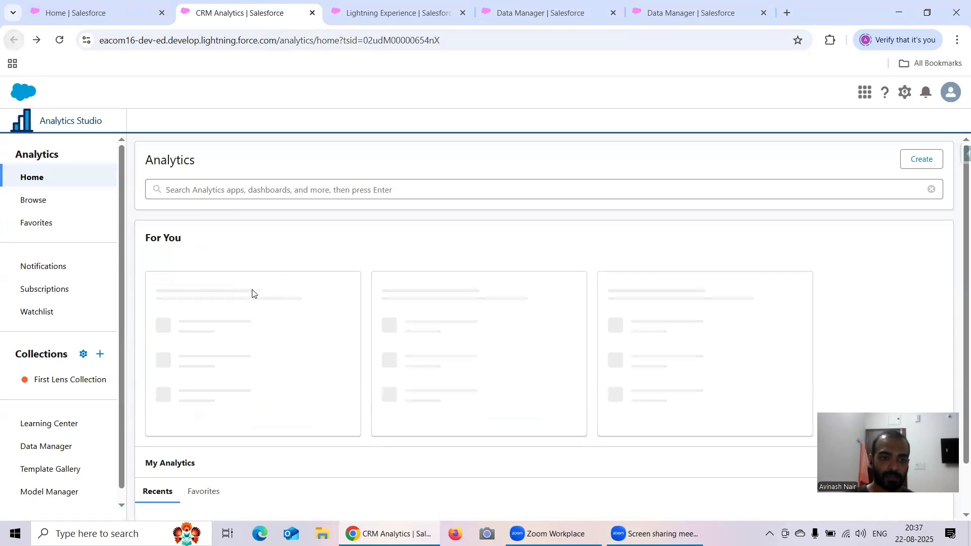
click(43, 199)
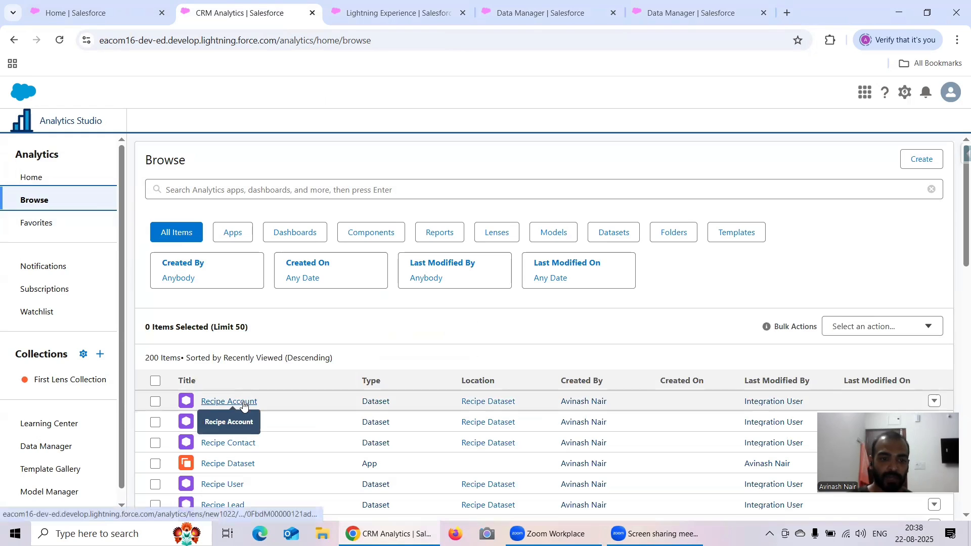
click(242, 401)
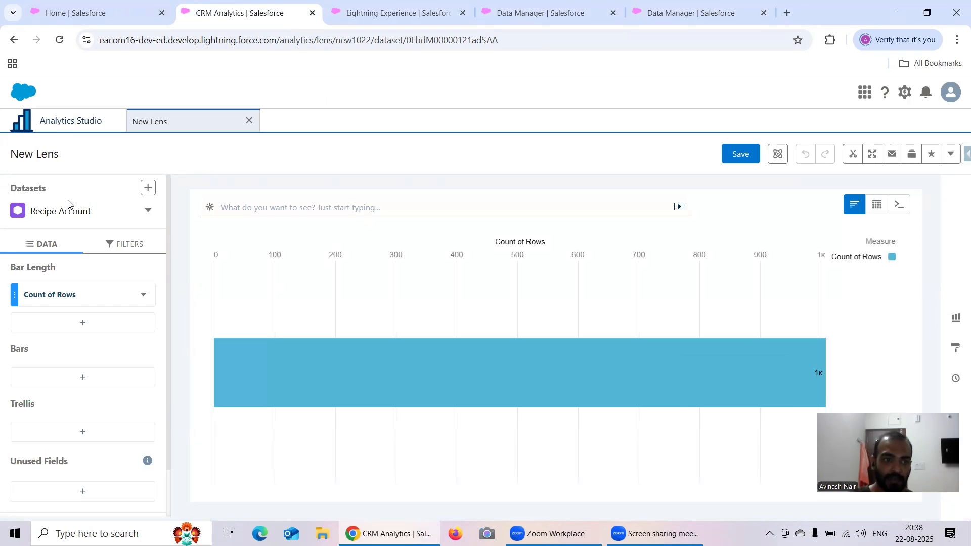
Step: Duplicate the browser tab showing the Analytics Studio item list, and open the Recipe Case dataset in the copy
click(53, 128)
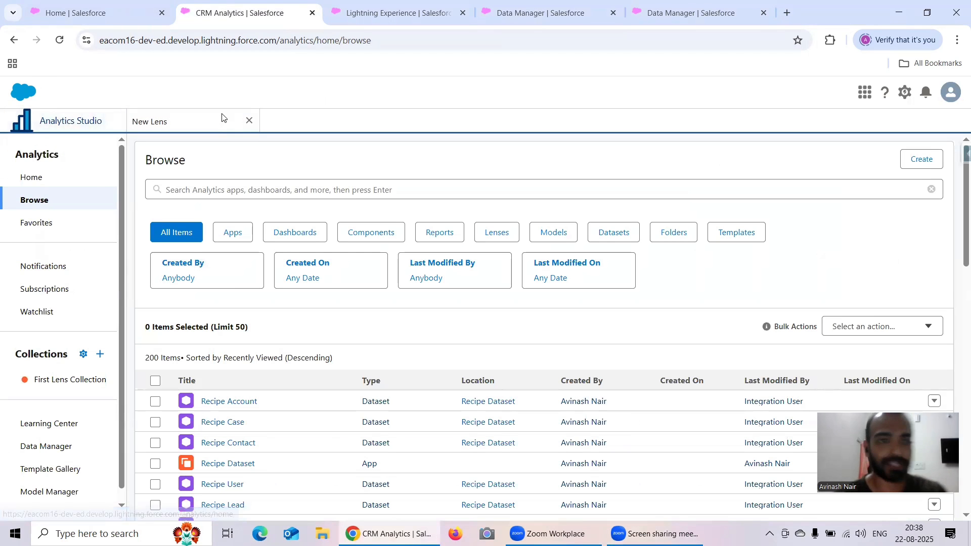
right_click(244, 24)
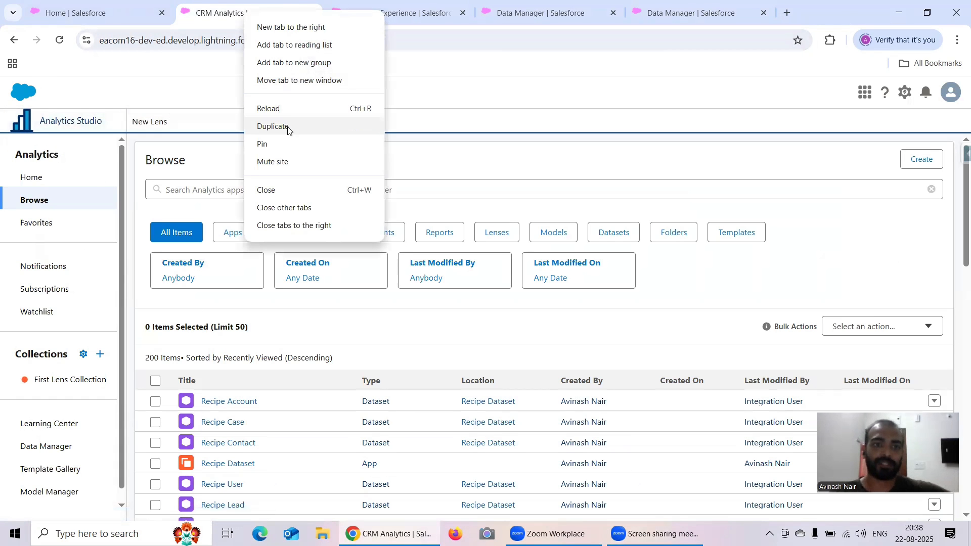
click(287, 126)
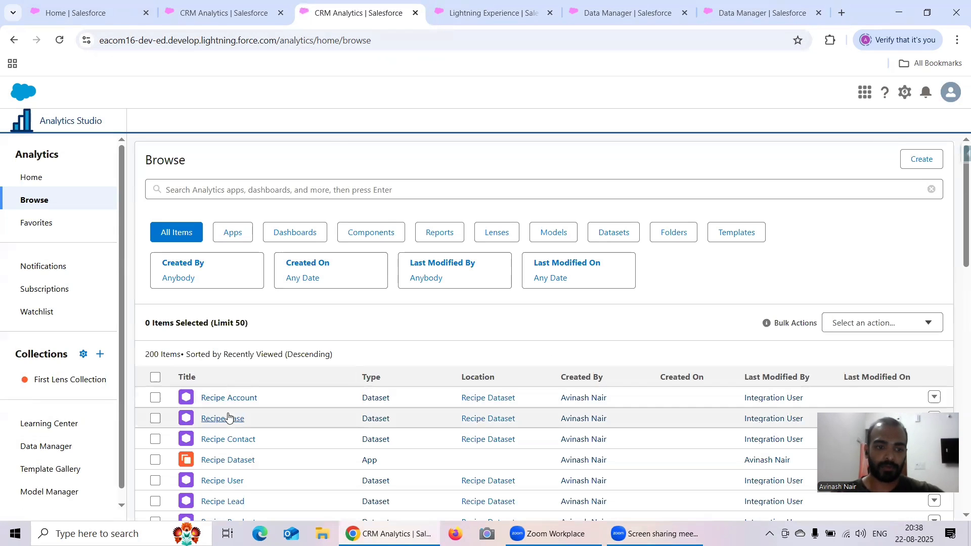
click(230, 416)
Step: Add the Recipe Contact dataset to the Recipe Account lens, and add its row count as a second Bar Length measure
click(230, 10)
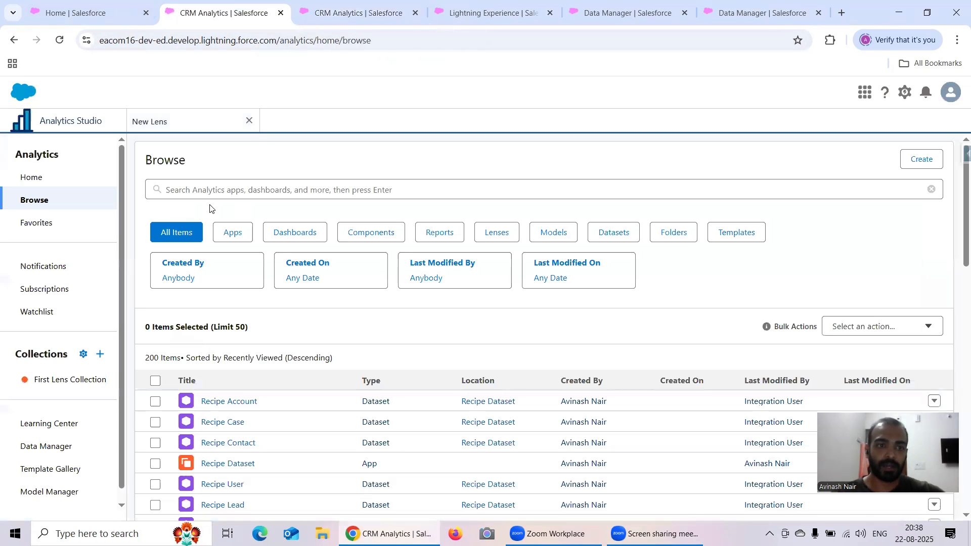
click(188, 121)
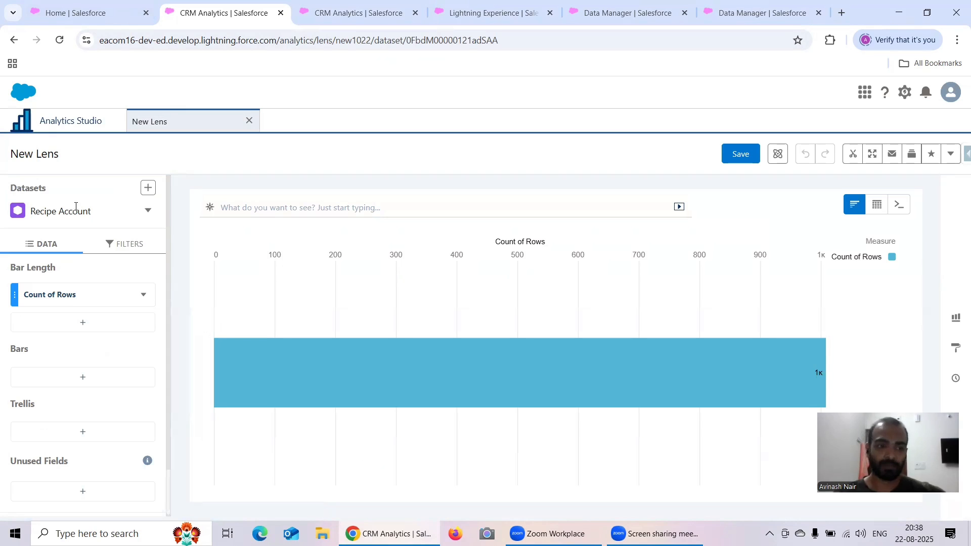
click(148, 188)
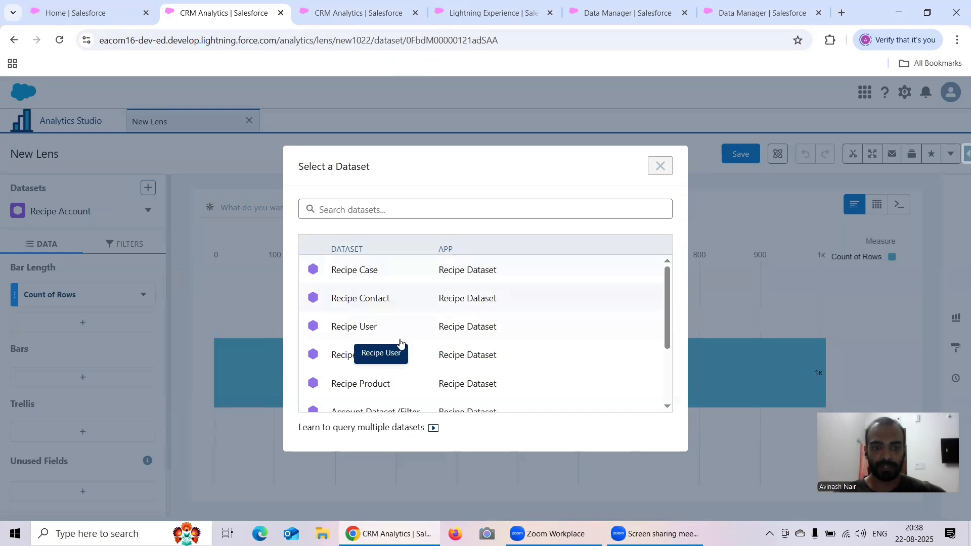
scroll(382, 354, down, 2)
scroll(399, 323, down, 1)
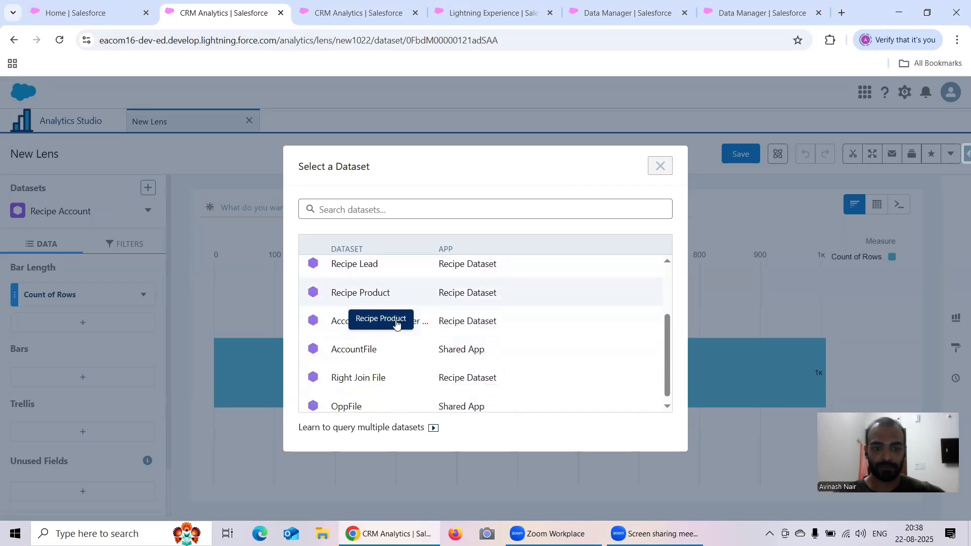
scroll(412, 303, up, 3)
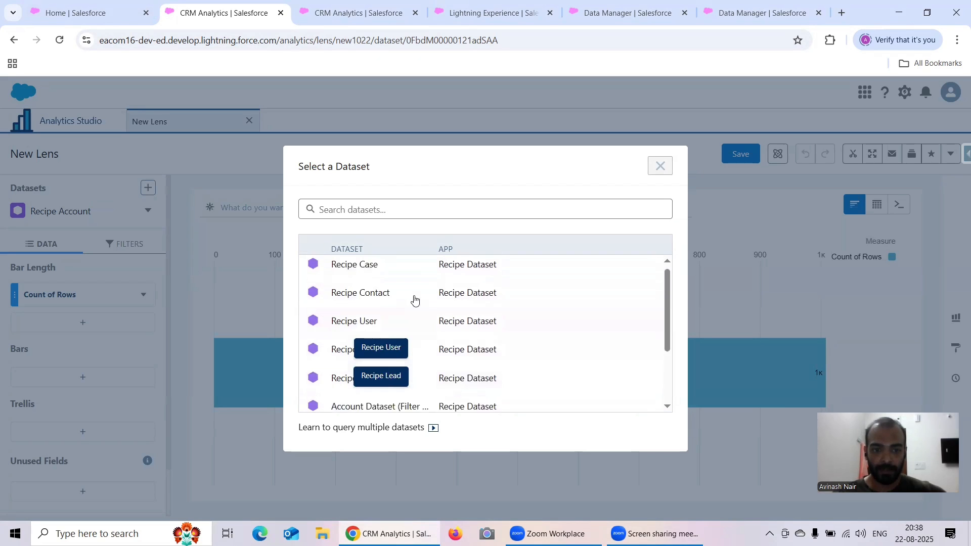
click(370, 299)
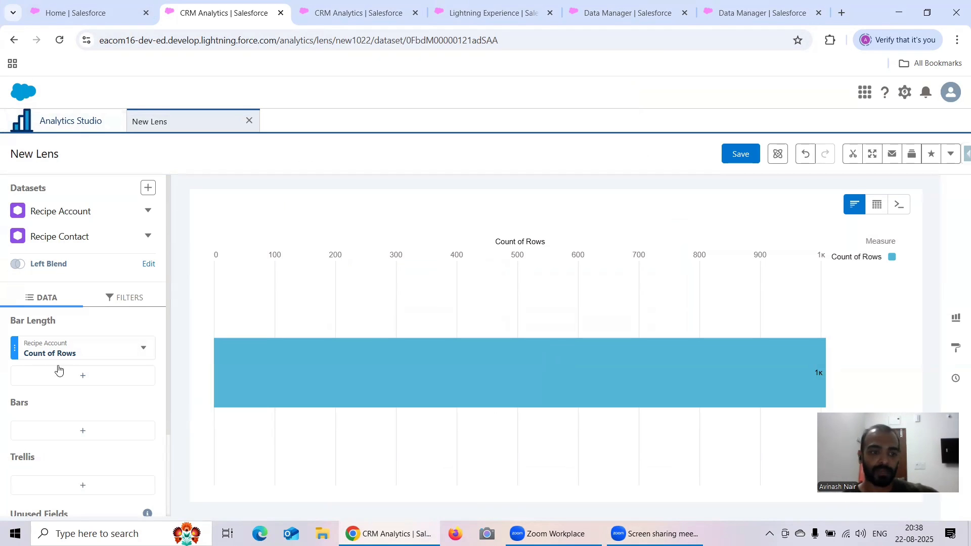
click(83, 376)
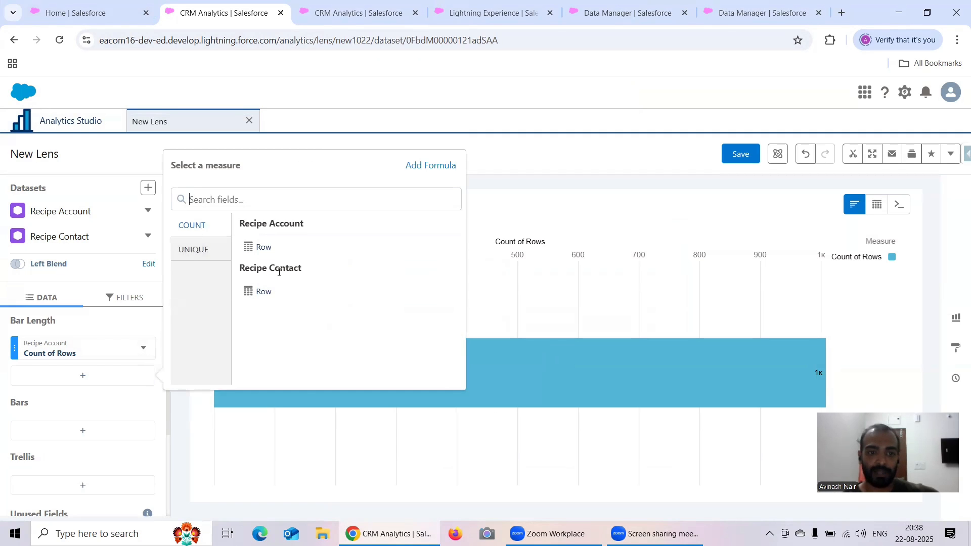
click(263, 291)
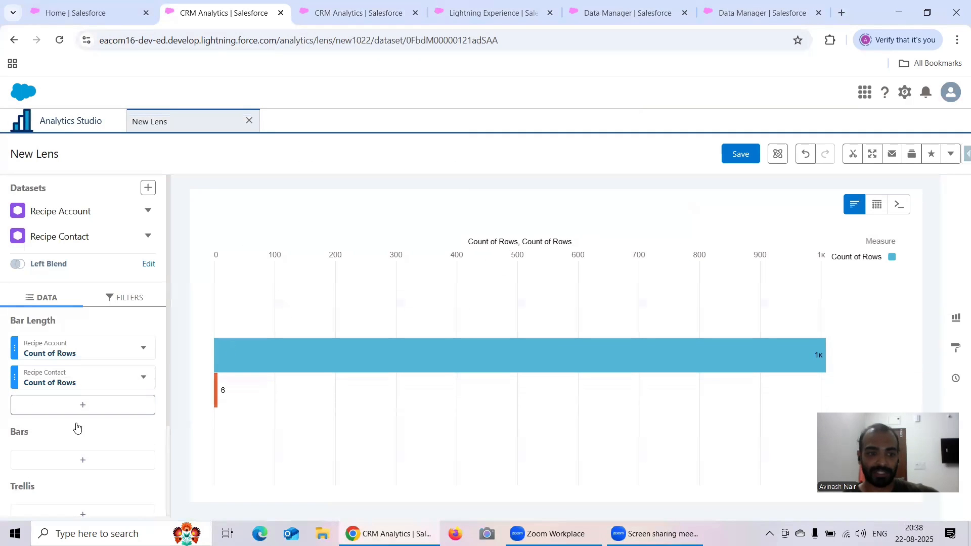
Step: Group the lens bars by Account ID from both Recipe Account and Recipe Contact
click(81, 459)
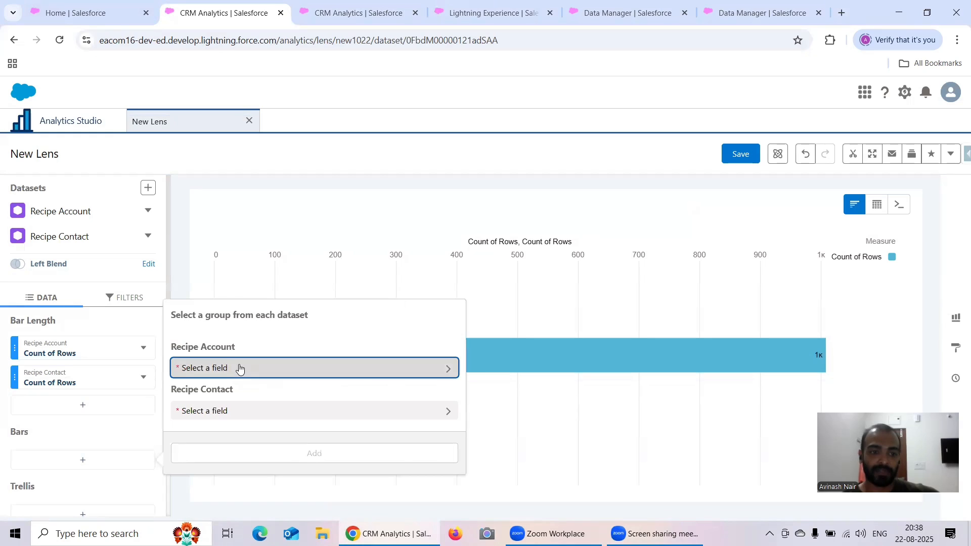
click(239, 367)
click(249, 324)
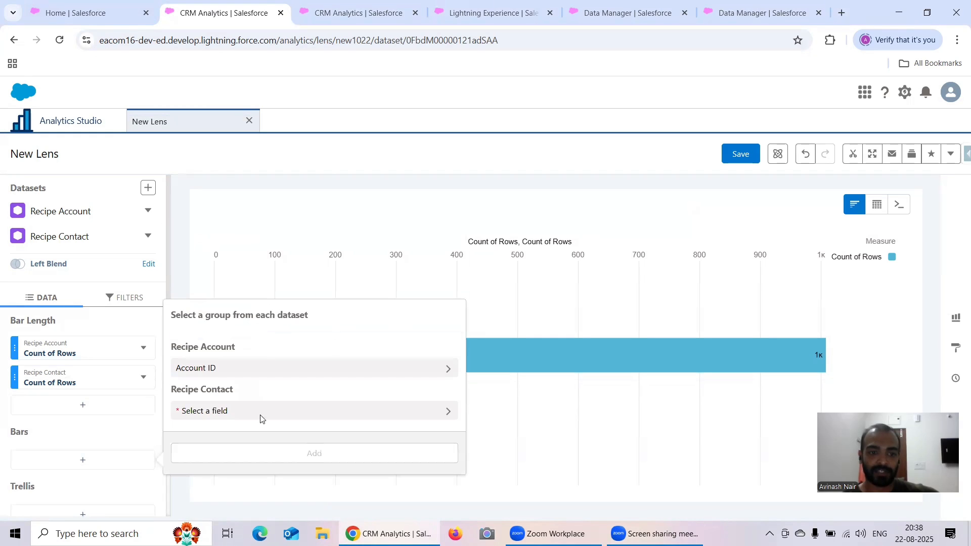
click(217, 412)
click(231, 343)
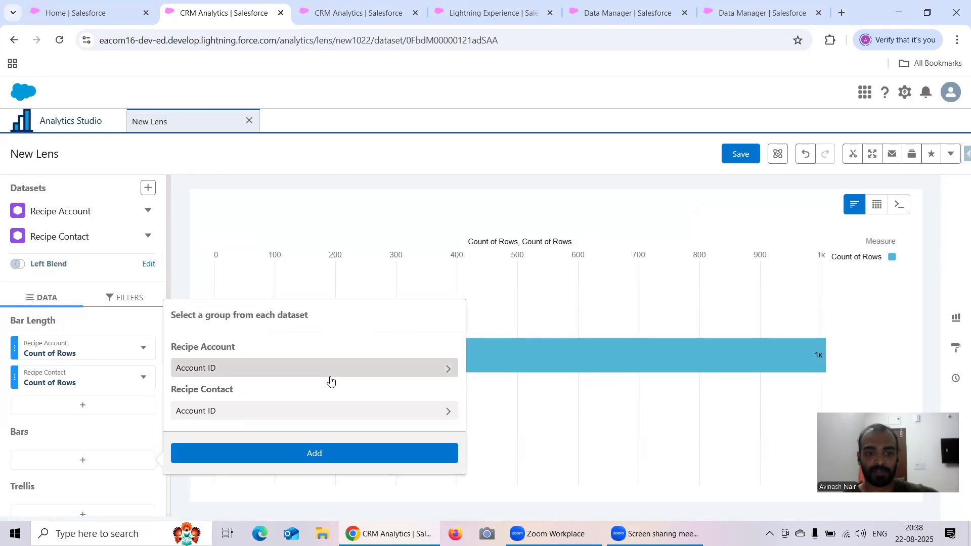
click(338, 457)
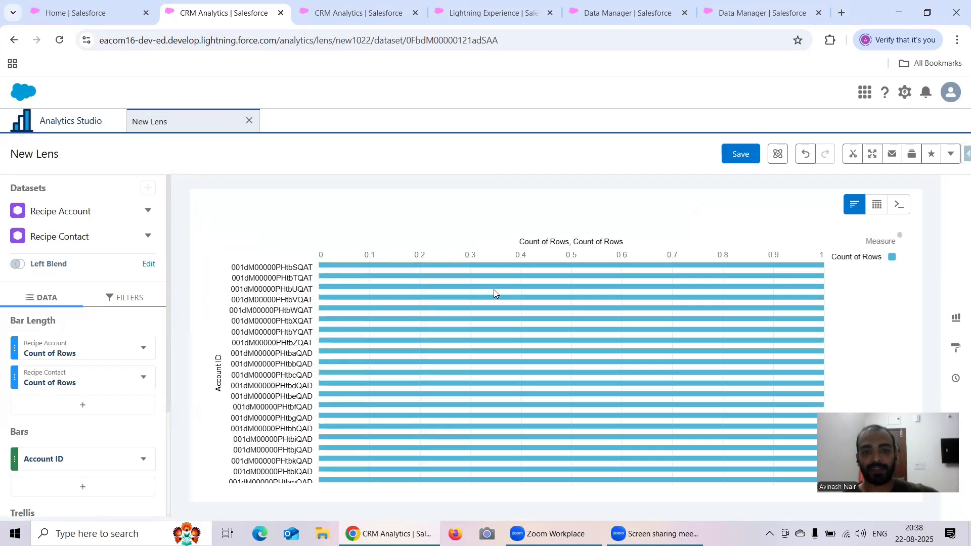
Step: Delete the Account ID grouping from the lens bars, and compare the account and contact row counts in the chart
scroll(132, 397, down, 3)
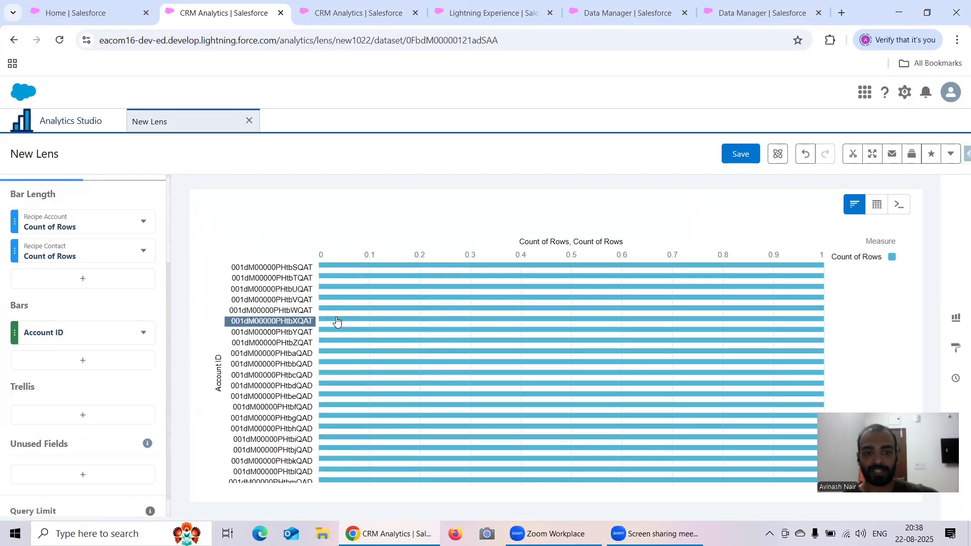
click(144, 332)
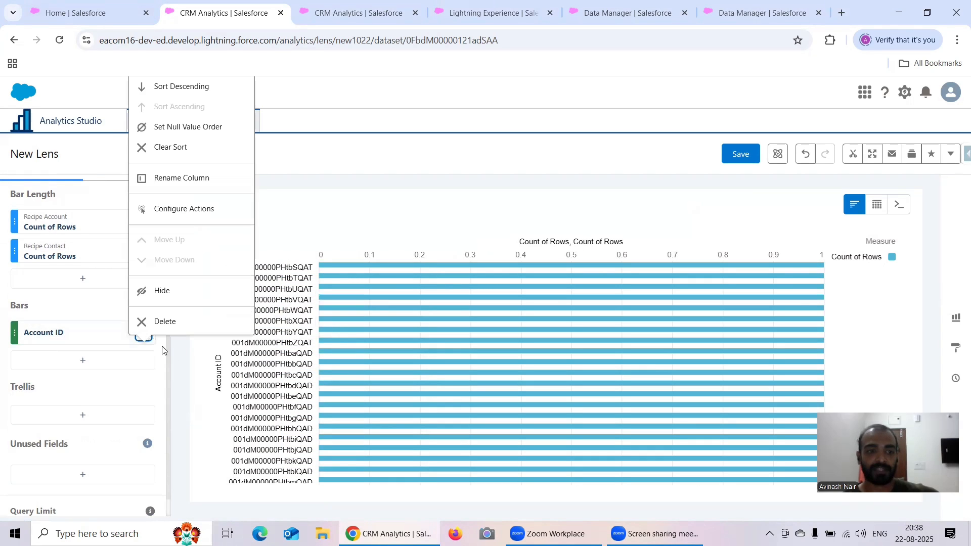
click(150, 321)
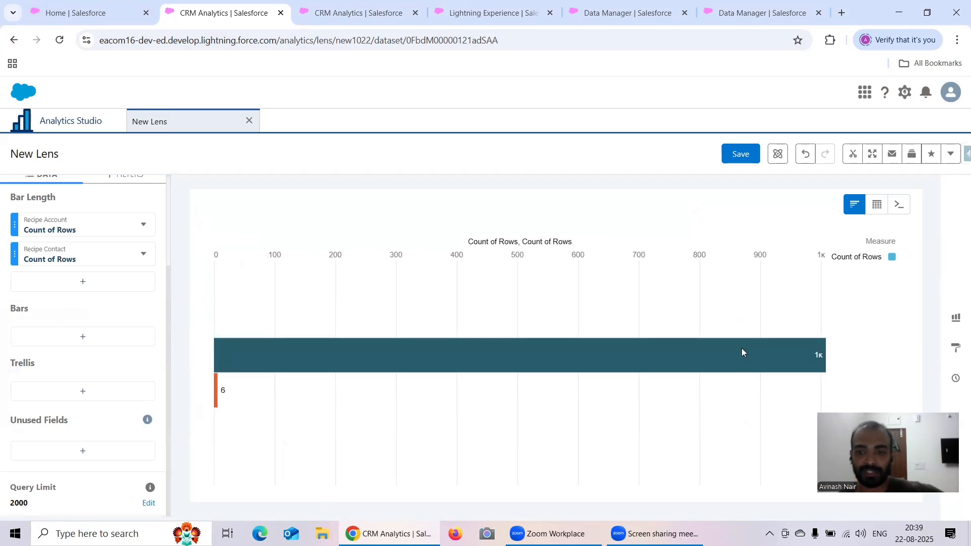
mouse_move(817, 357)
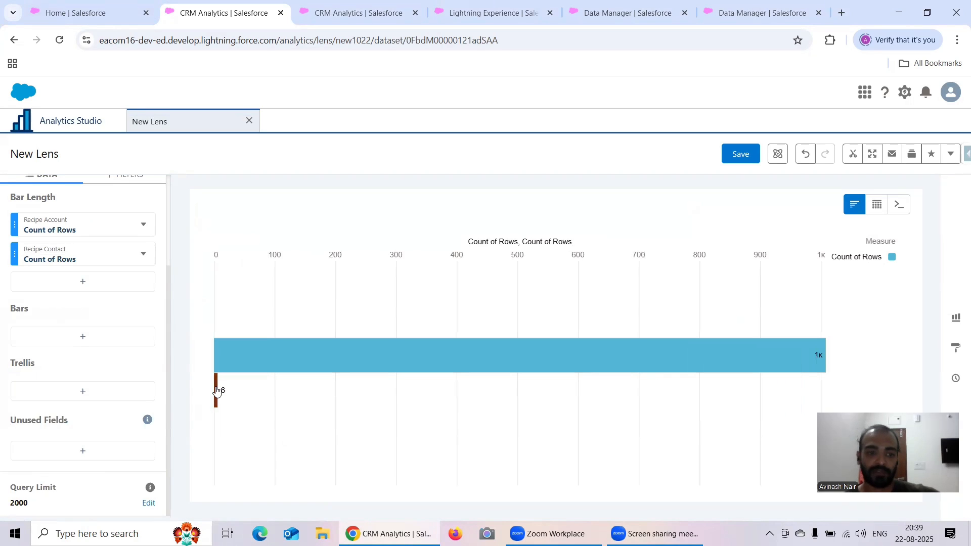
scroll(79, 263, up, 3)
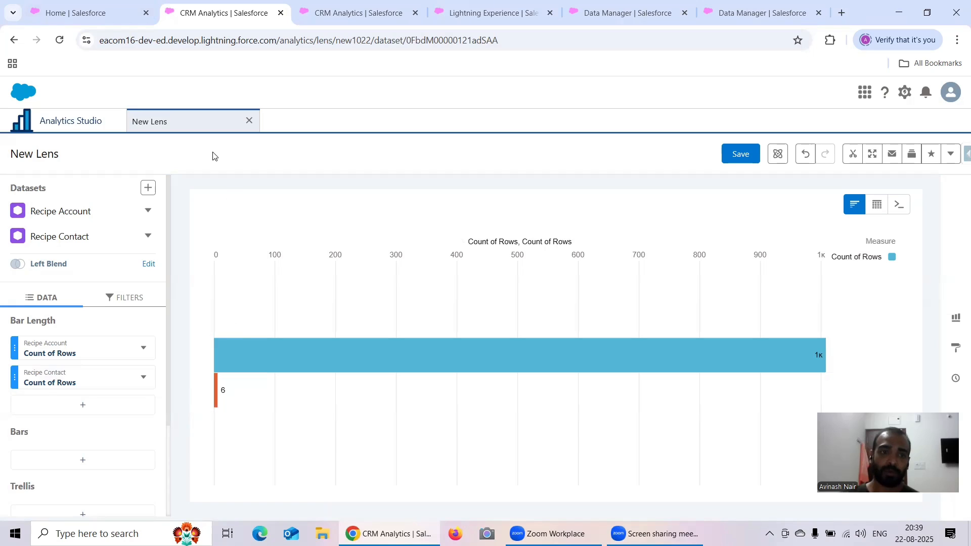
Step: Open Salesforce Inspector Advanced's Data Export page from Setup Home in a new browser tab
click(76, 13)
click(957, 155)
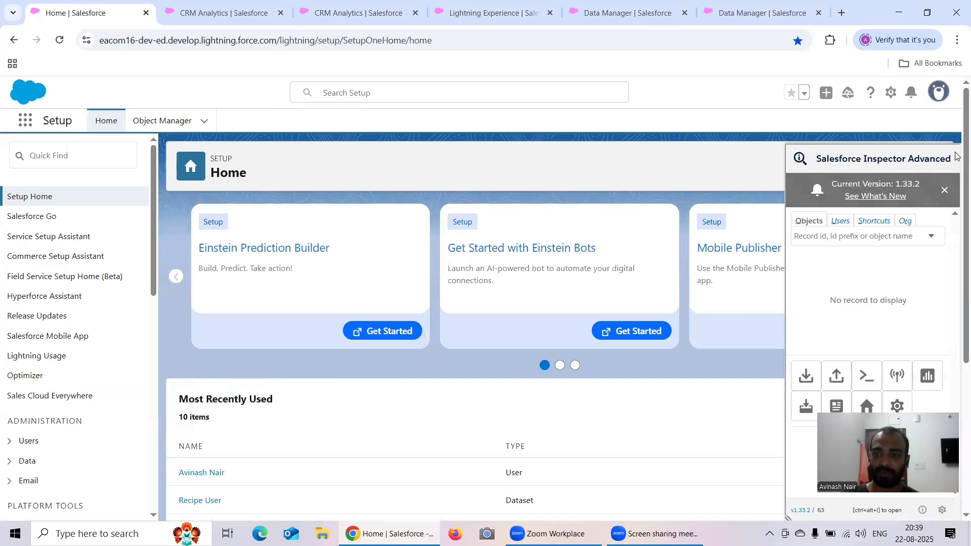
right_click(805, 379)
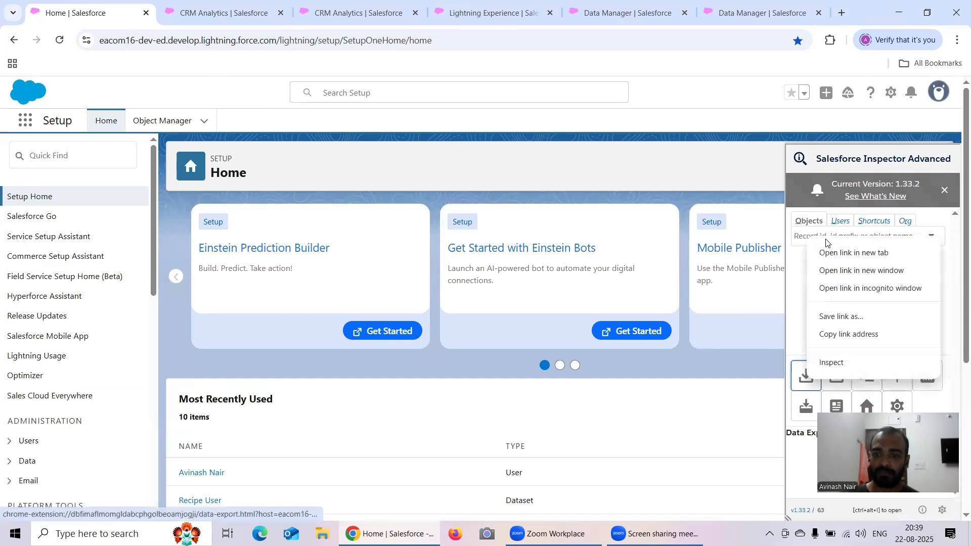
click(839, 252)
click(176, 10)
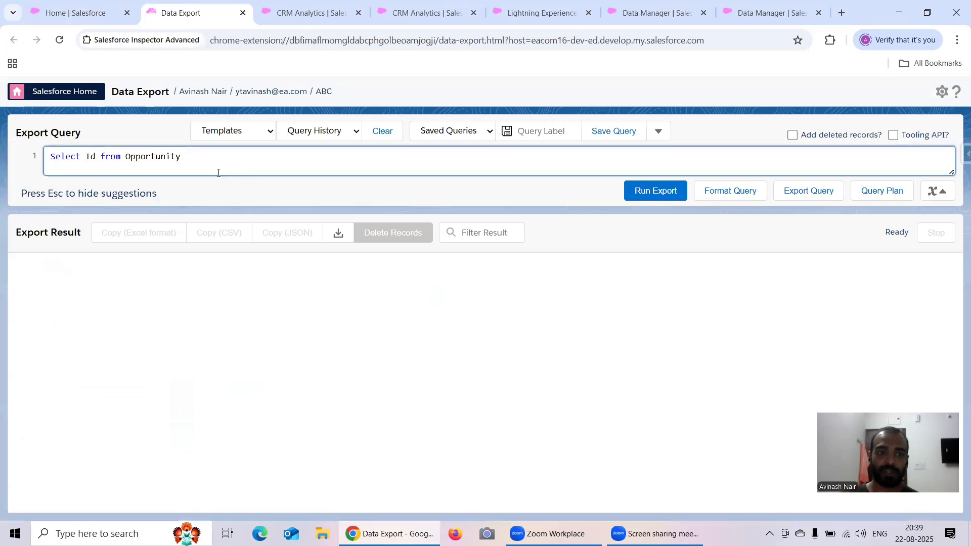
Step: Run the export query "Select Id, AccountId from Contact" and compare the exported contacts with the contact row count in the lens
drag(212, 155, 126, 156)
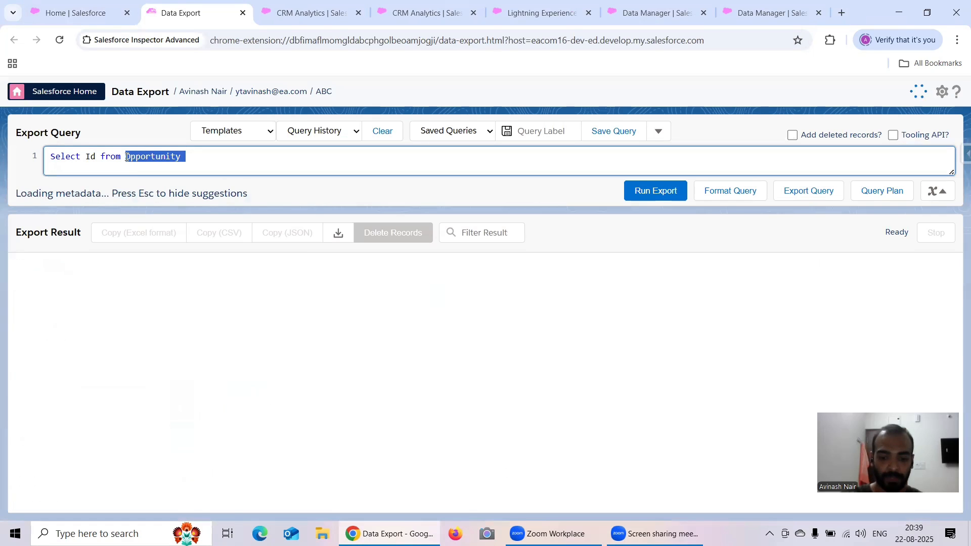
text(Contact)
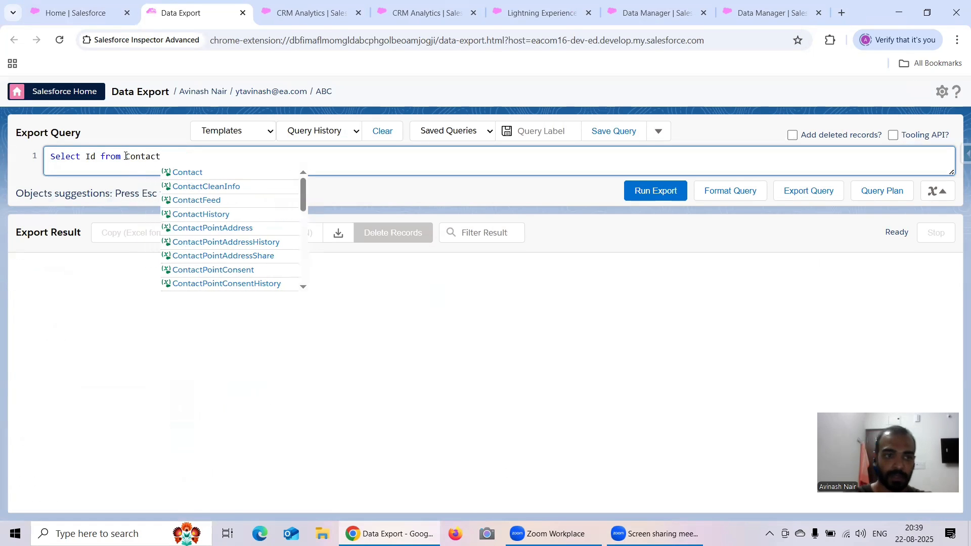
click(97, 159)
text(, Acco)
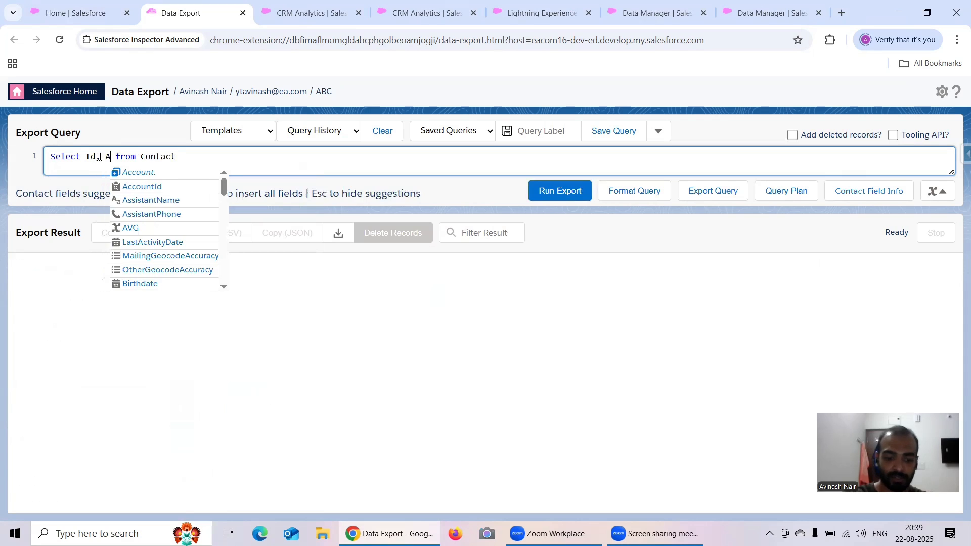
text(untId)
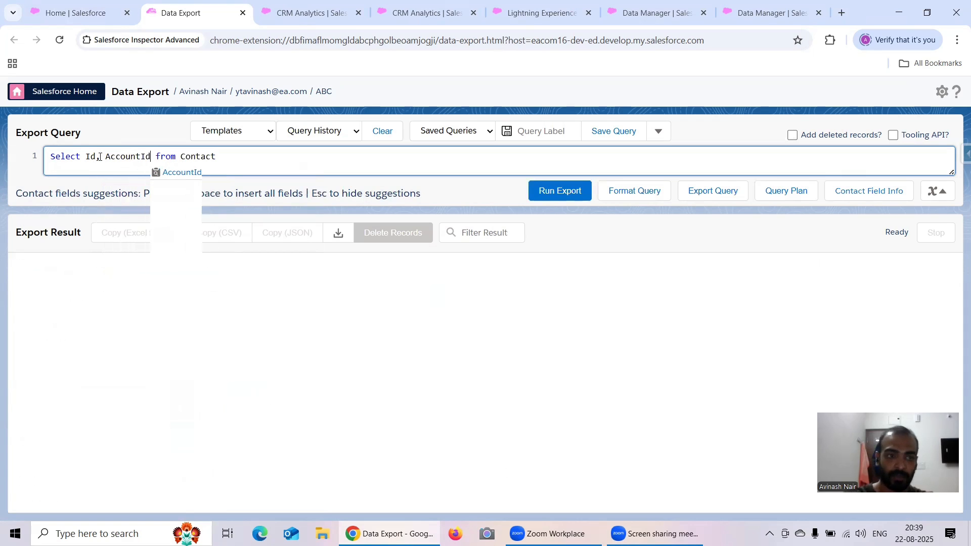
click(554, 194)
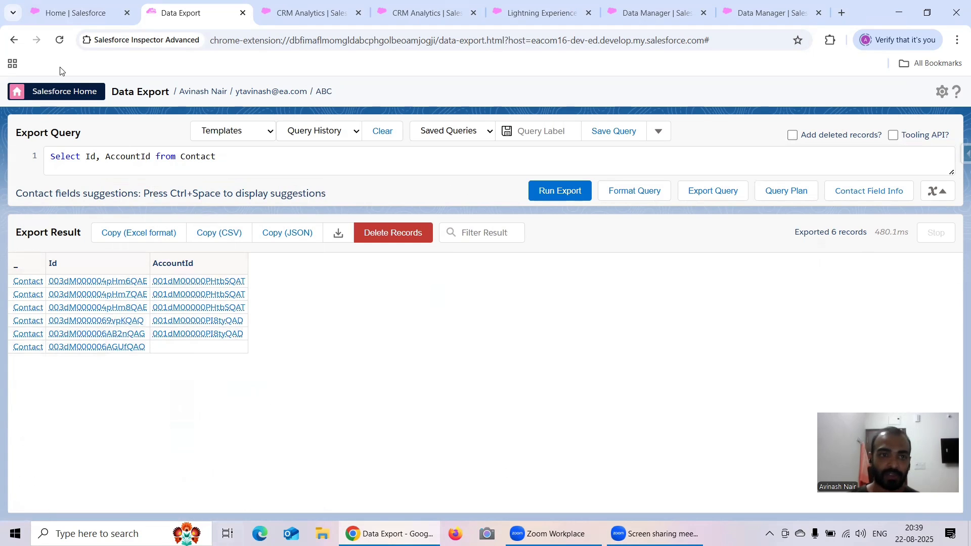
click(298, 13)
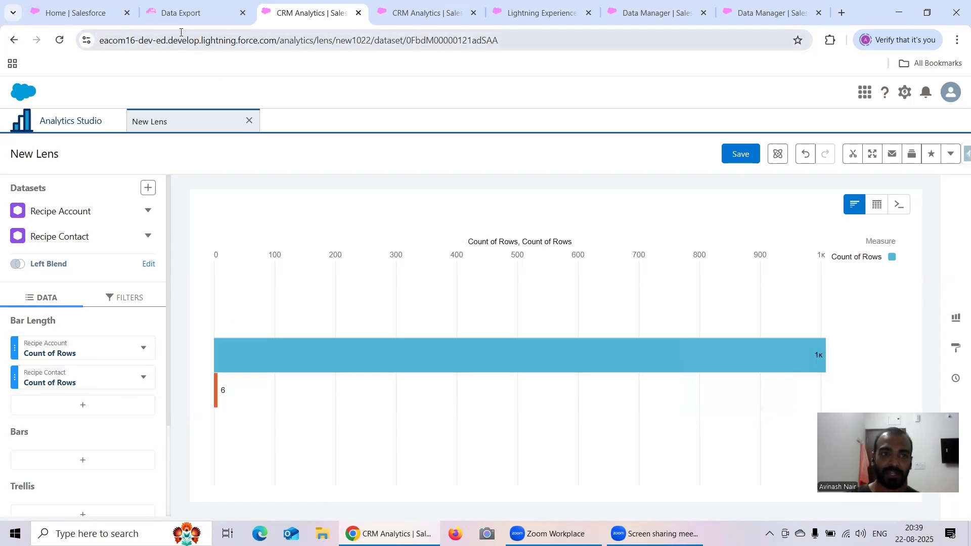
click(180, 15)
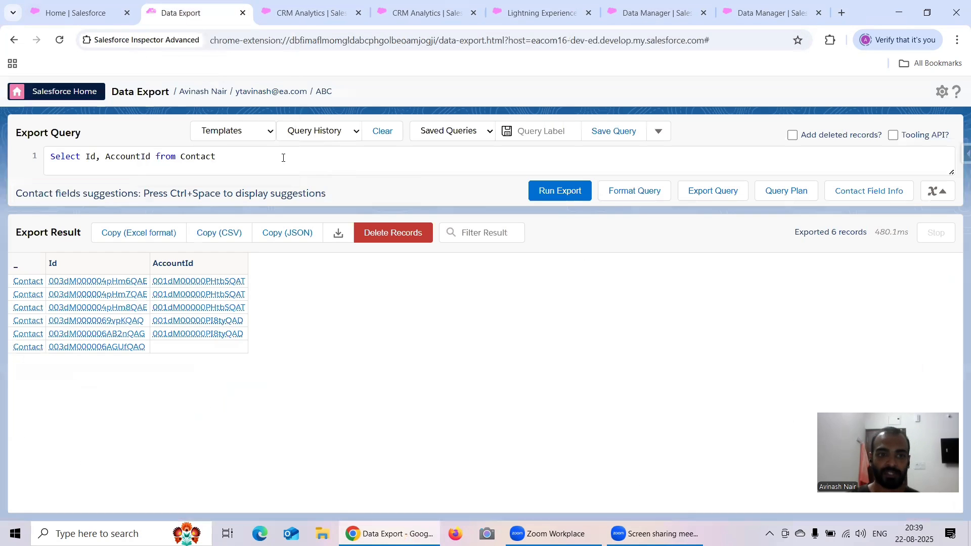
Step: Open a second Data Export tab from Setup Home, and run the query "Select Id from Account" there
click(76, 13)
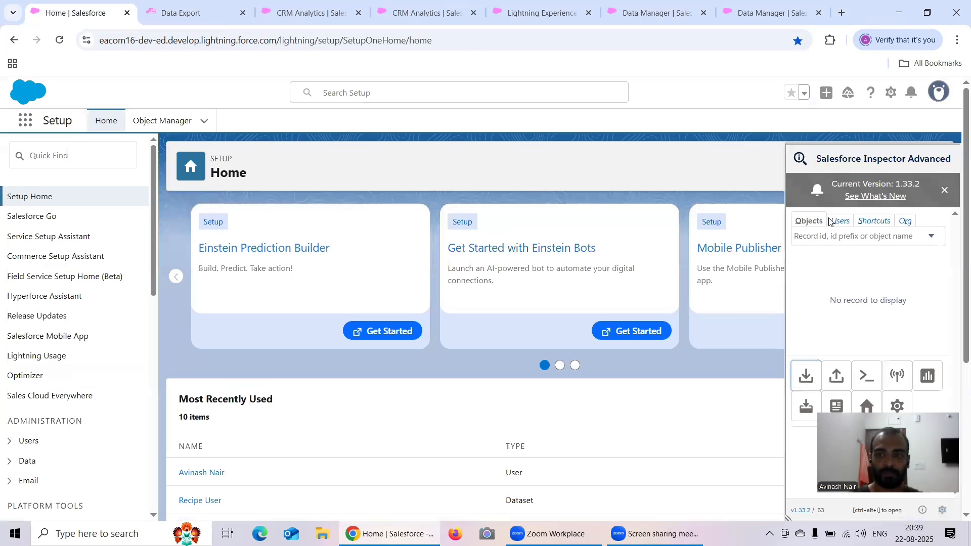
right_click(815, 375)
click(839, 252)
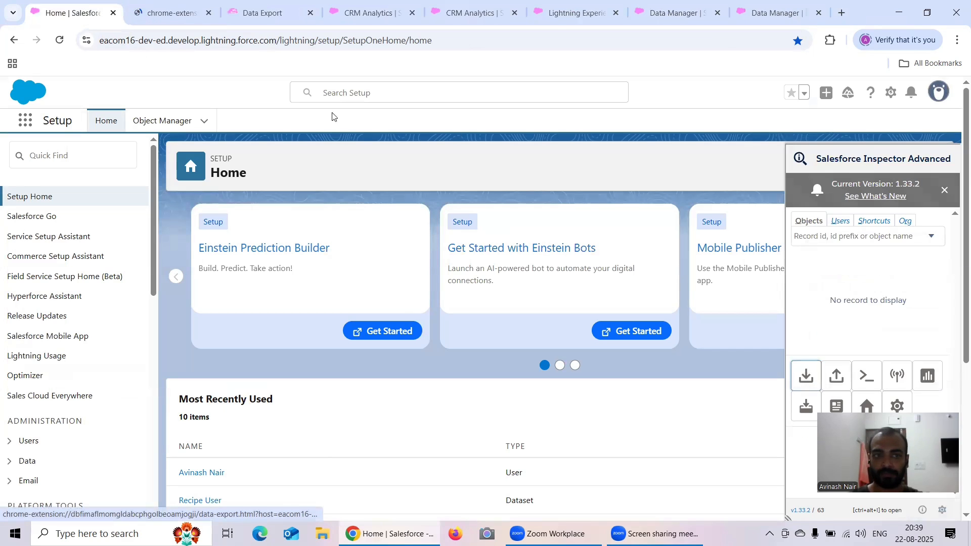
click(170, 15)
drag(217, 156, 95, 148)
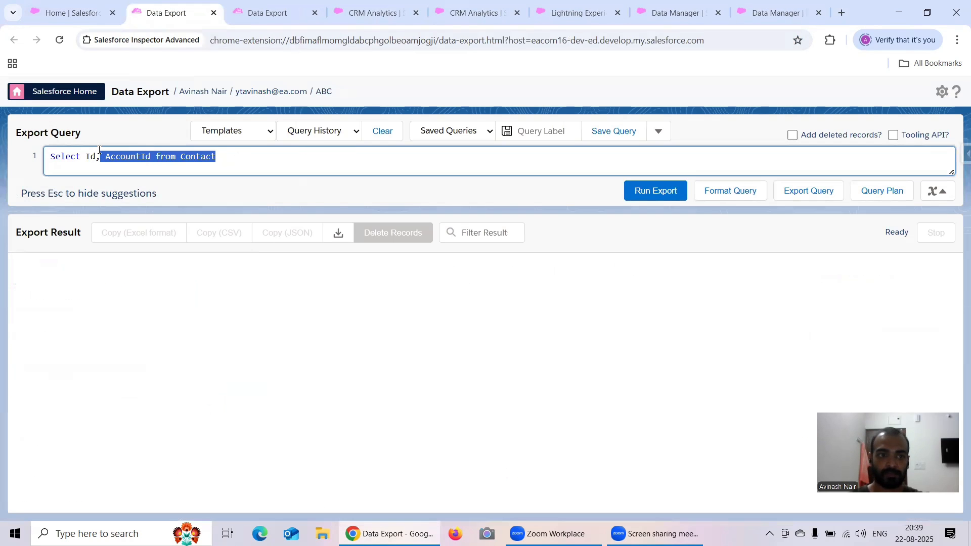
key(BackSpace)
text(from Account)
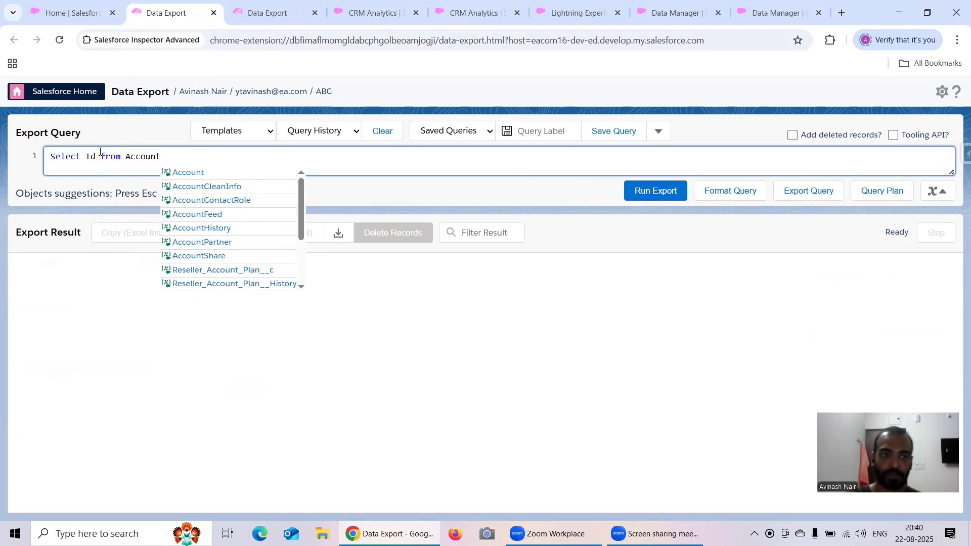
click(633, 190)
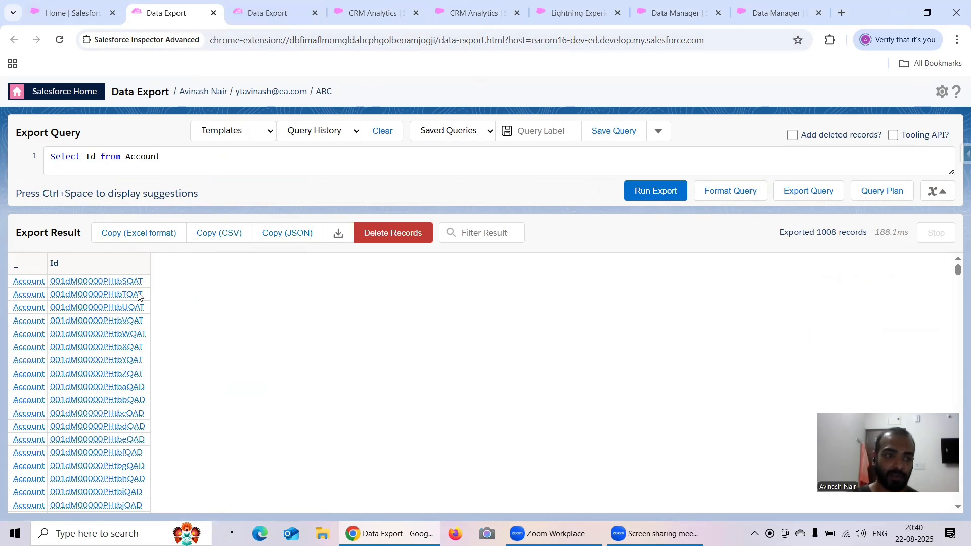
Step: Return to the Recipe Account lens and add the Recipe Case and Recipe Lead datasets to it
key(ctrl+4)
click(148, 188)
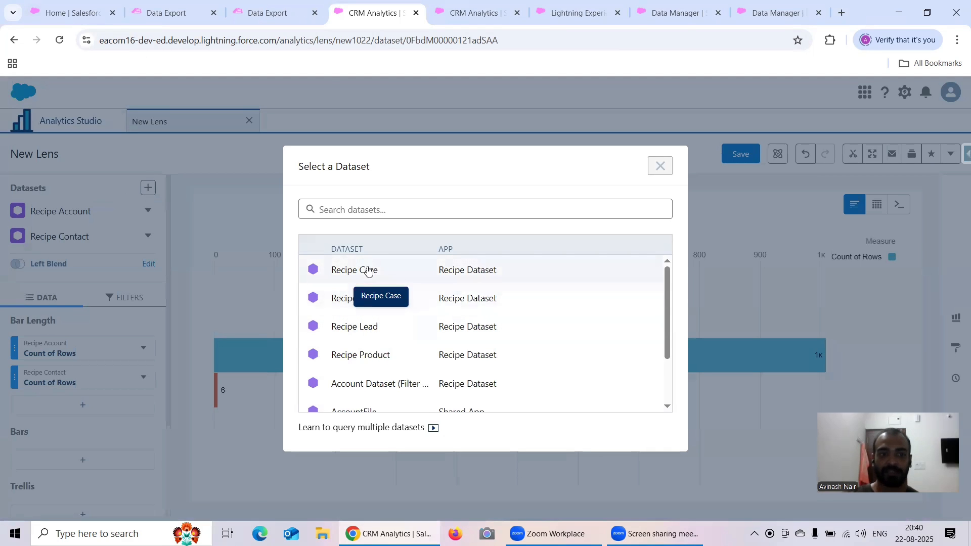
click(369, 270)
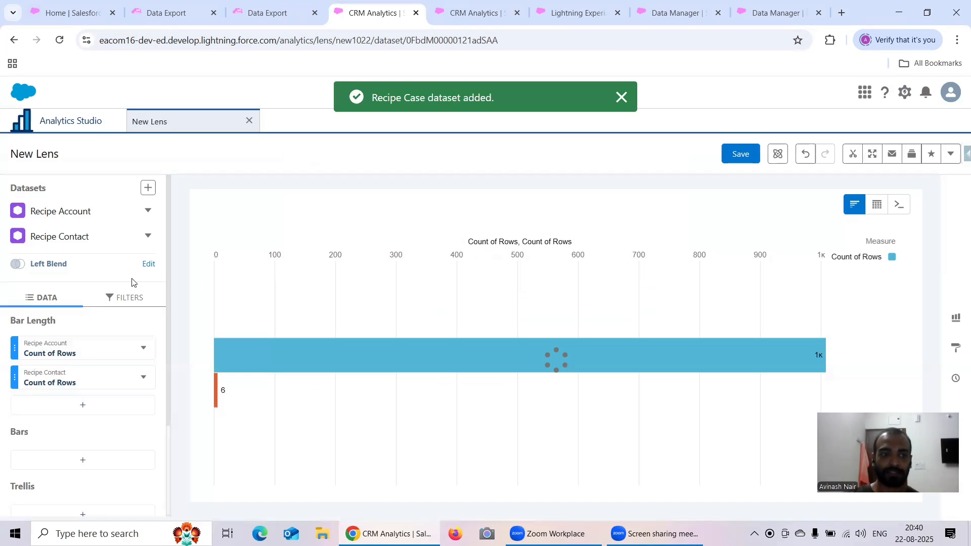
click(149, 189)
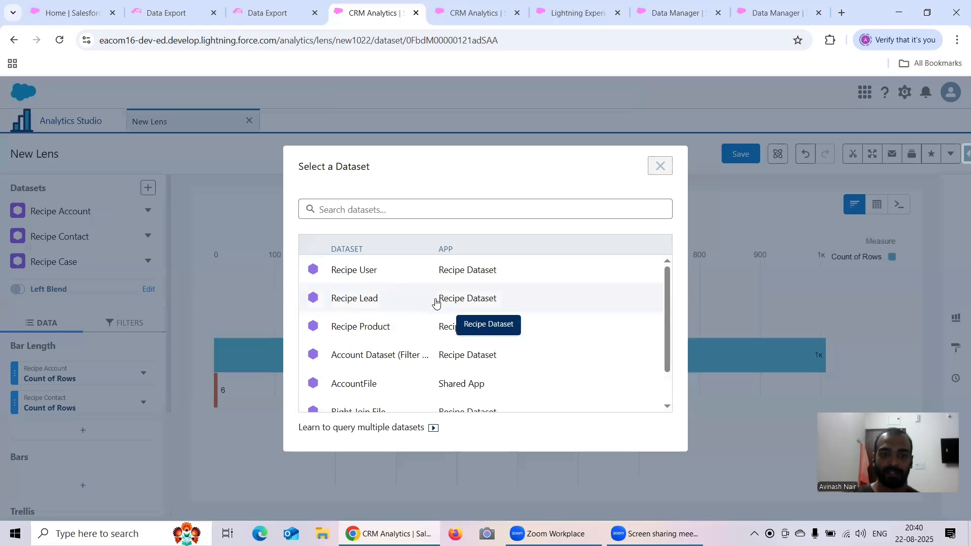
click(359, 298)
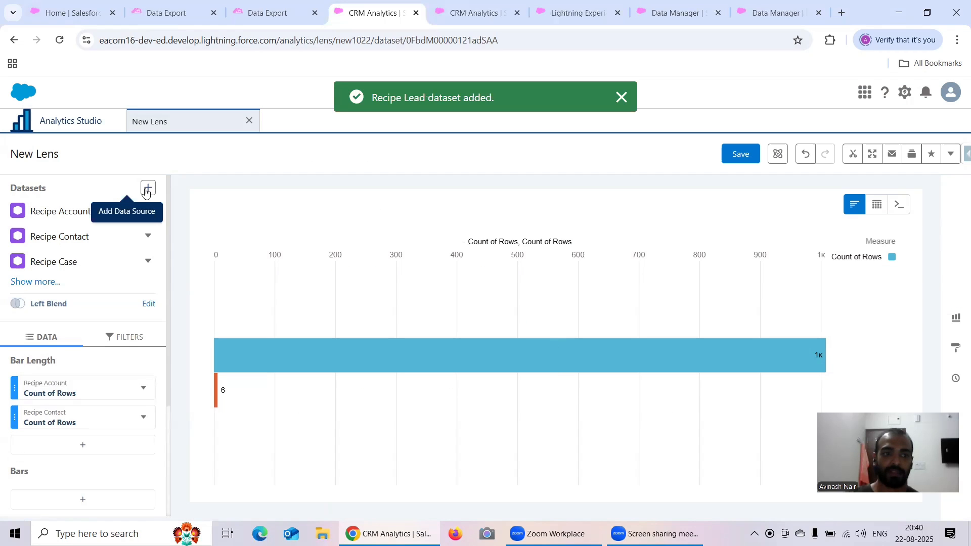
Step: Add the Recipe User and Recipe Product datasets to the lens, expanding its dataset list to show them all
click(148, 188)
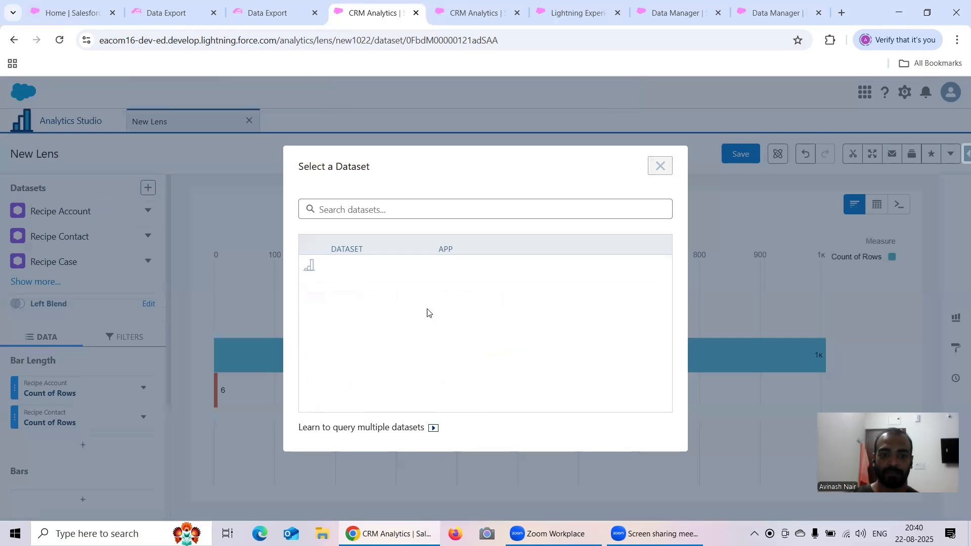
click(354, 270)
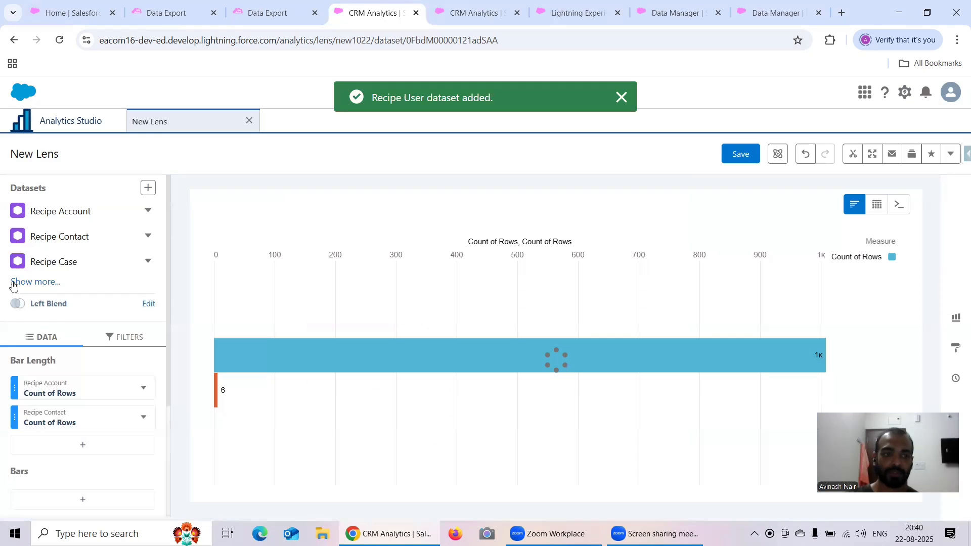
click(29, 283)
click(148, 188)
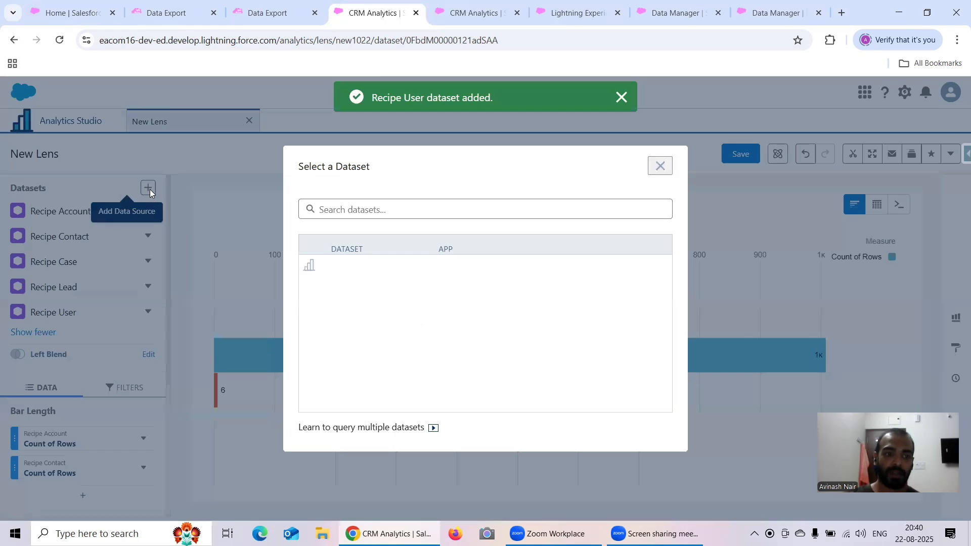
click(390, 269)
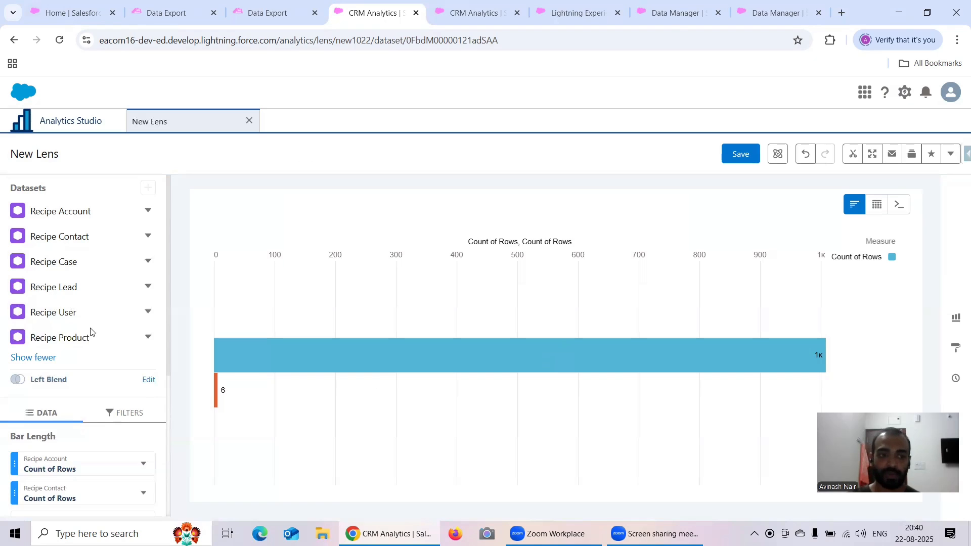
Step: Add the row counts of Recipe Case and Recipe Lead as Bar Length measures in the lens
scroll(124, 358, down, 3)
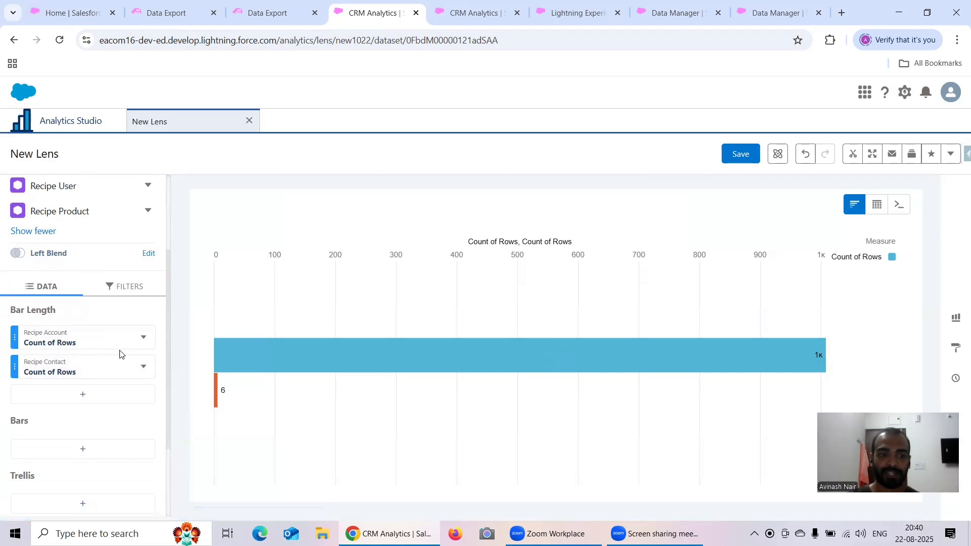
click(79, 401)
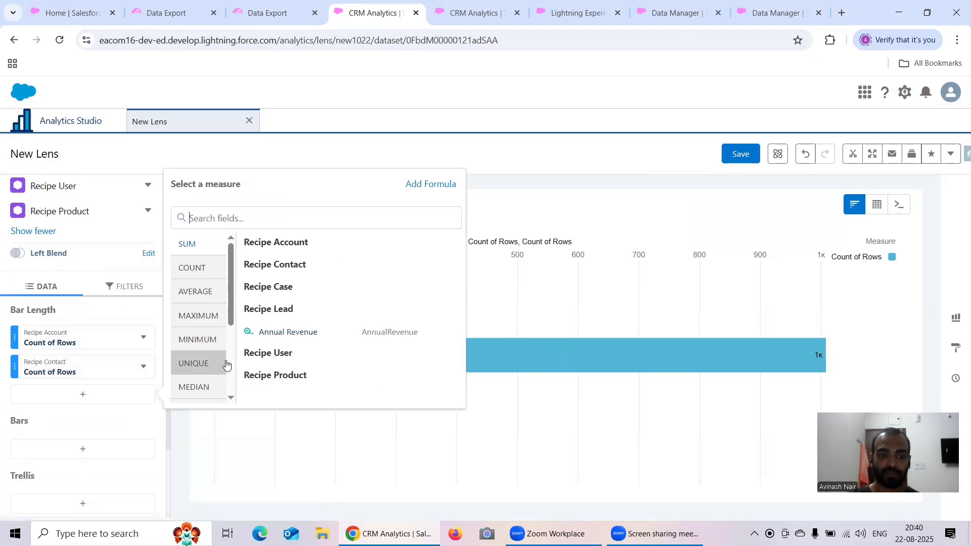
click(209, 268)
click(266, 352)
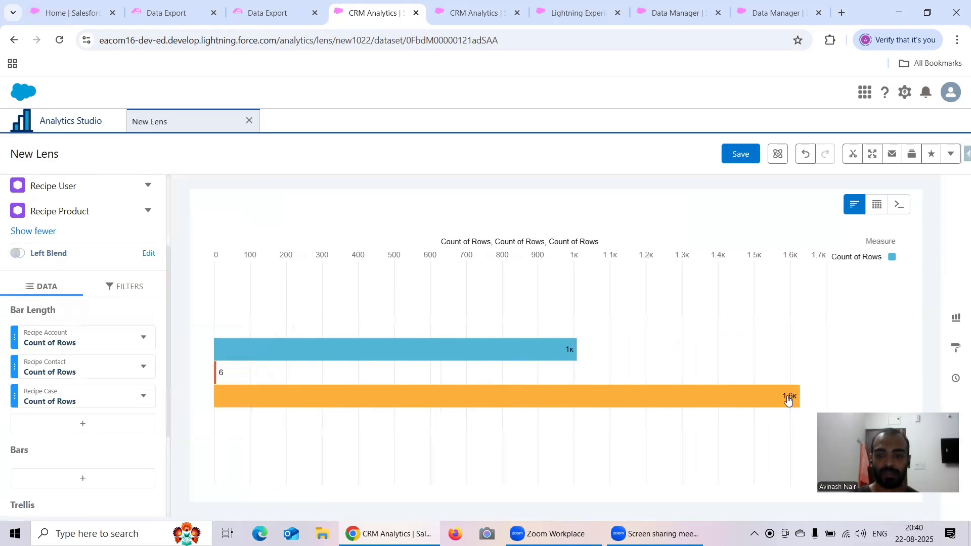
click(69, 427)
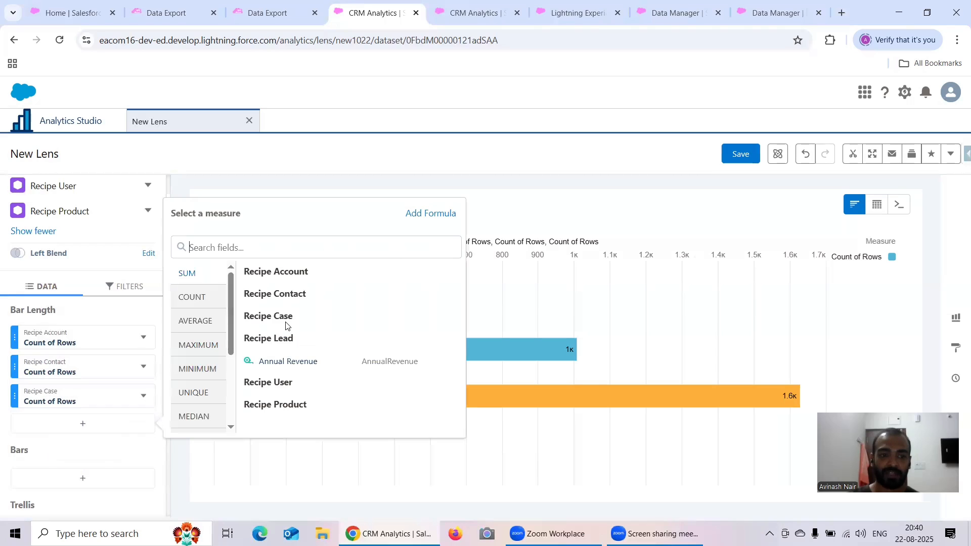
click(195, 297)
scroll(294, 344, down, 1)
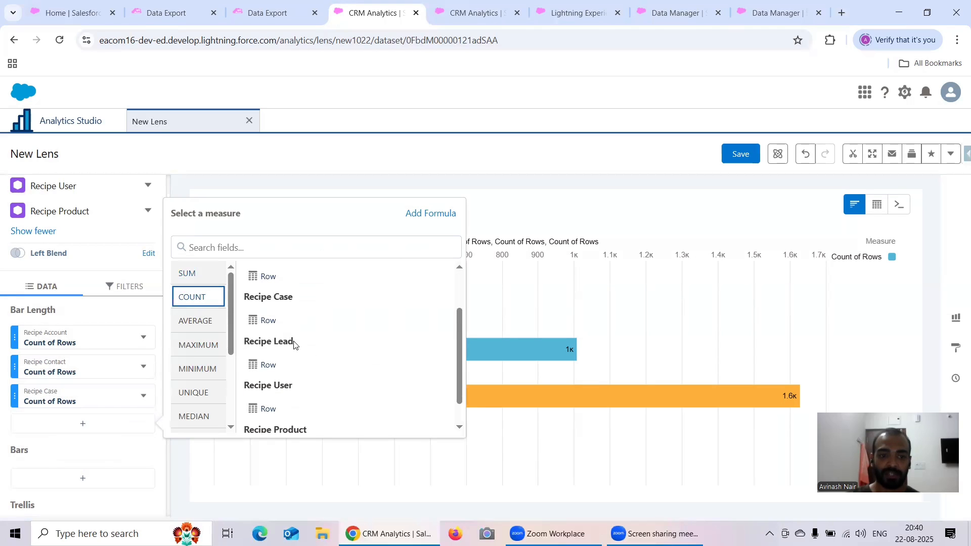
click(271, 365)
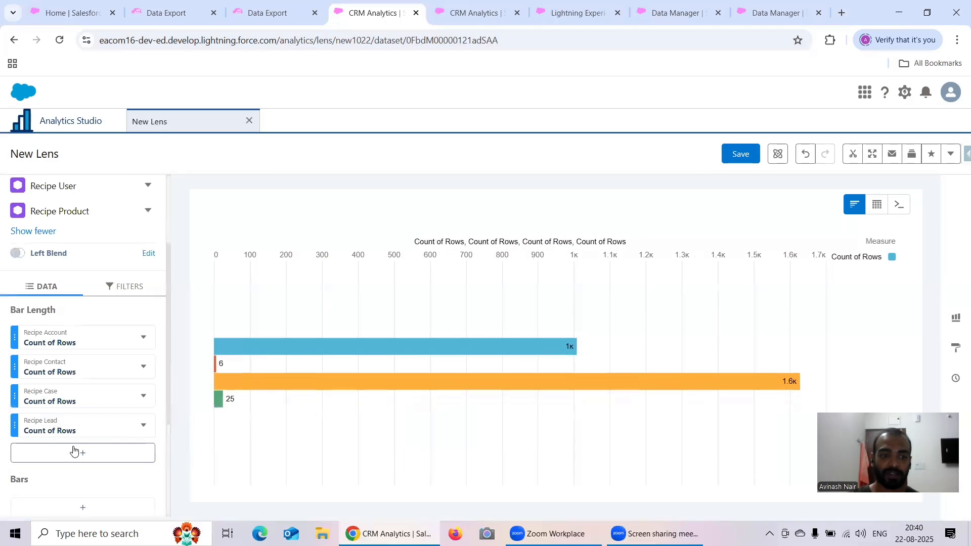
Step: Add the row counts of Recipe User and Recipe Product as Bar Length measures in the lens
click(103, 451)
click(191, 332)
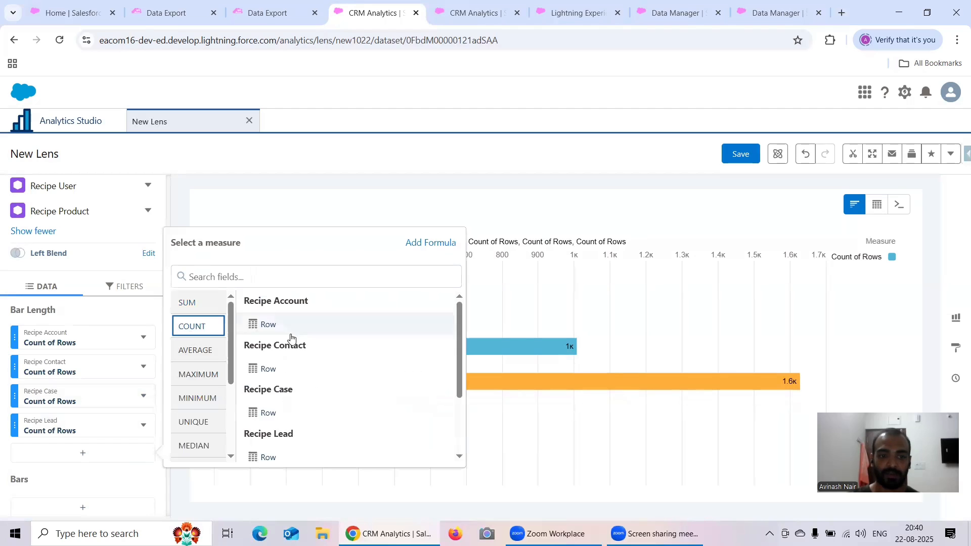
scroll(303, 354, down, 2)
click(276, 410)
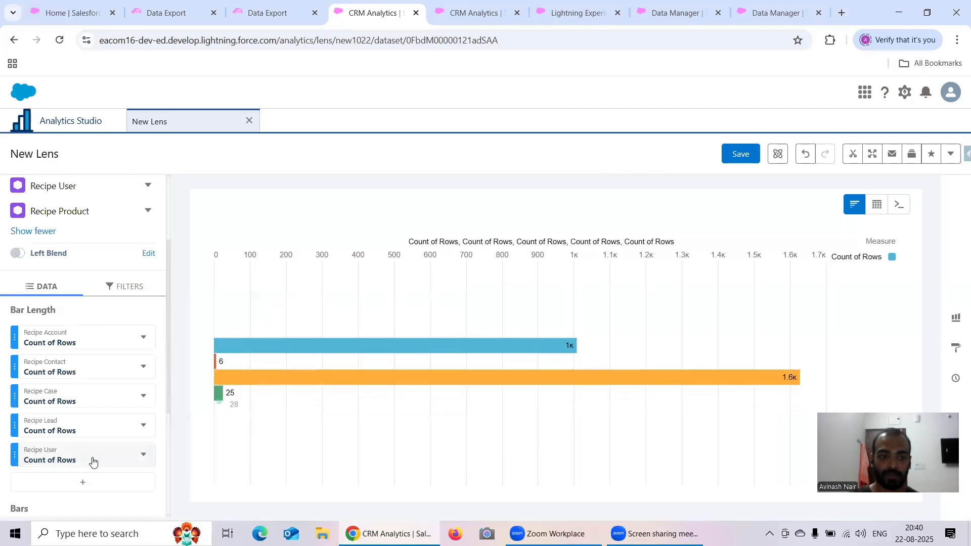
click(82, 484)
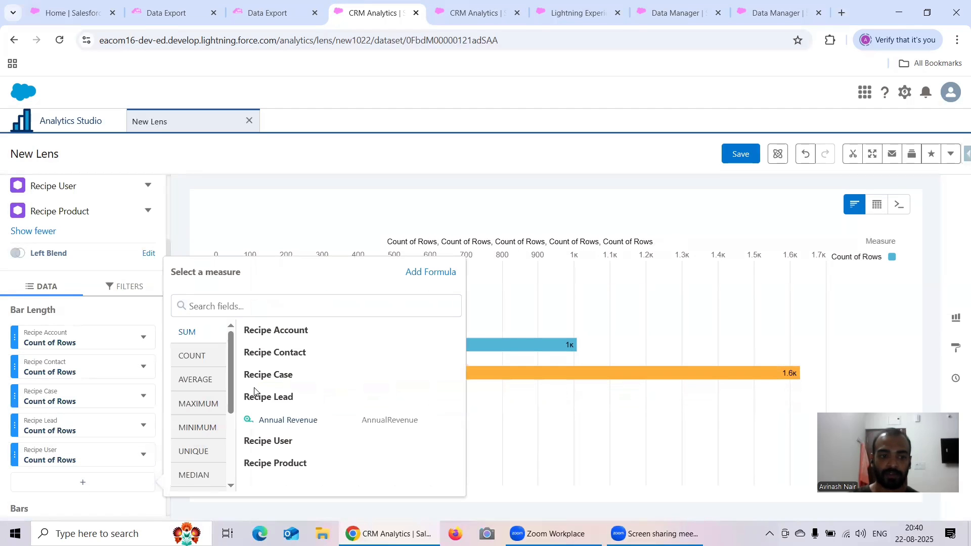
click(201, 356)
scroll(283, 389, down, 3)
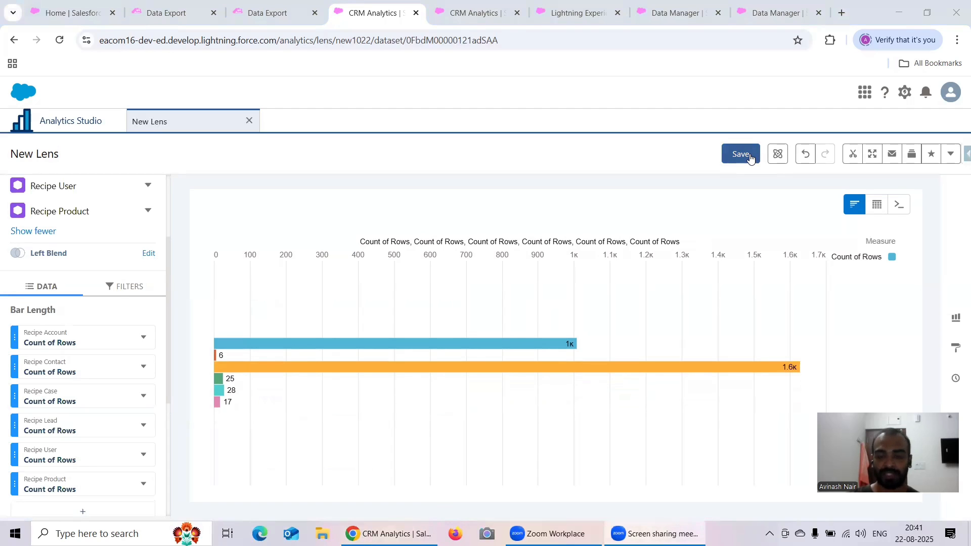
scroll(23, 257, up, 3)
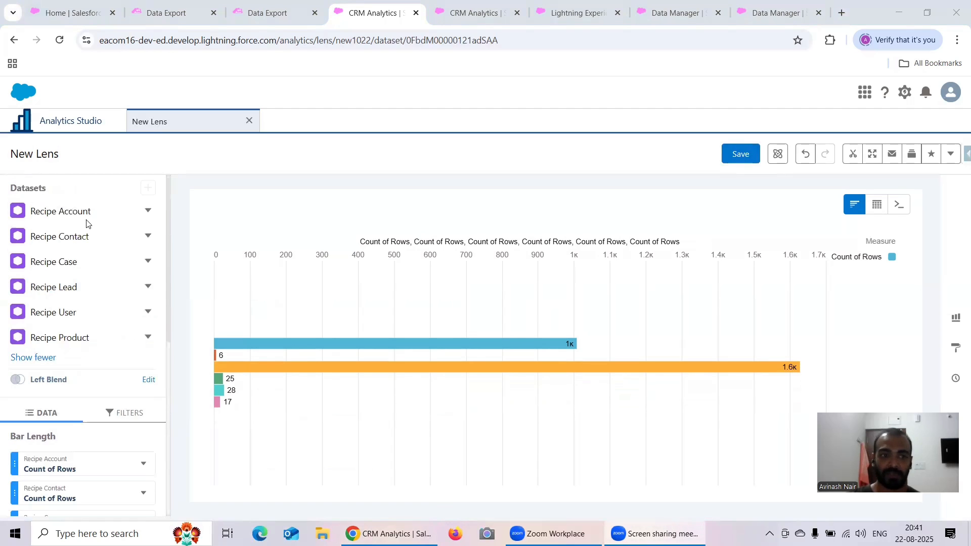